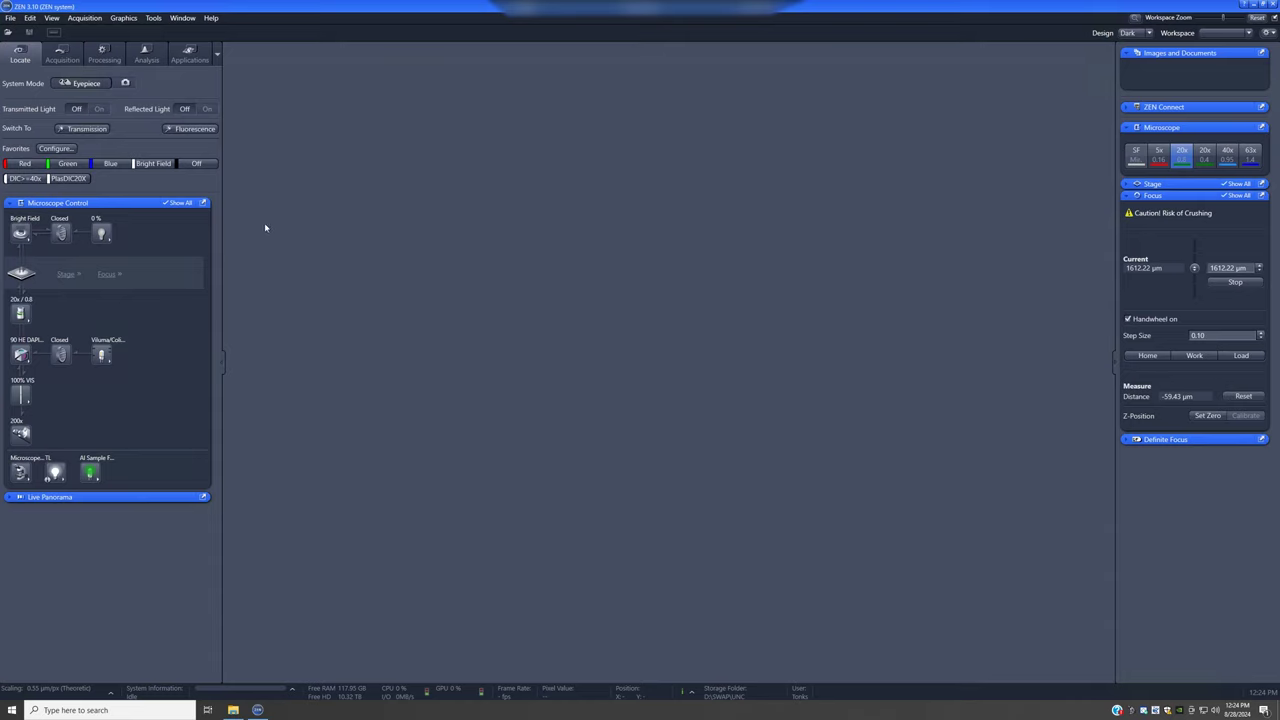
# Step: Start the AI Sample Finder Wizard from the acquisition setup and run the automatic sample detection on the slide
pyautogui.click(64, 58)
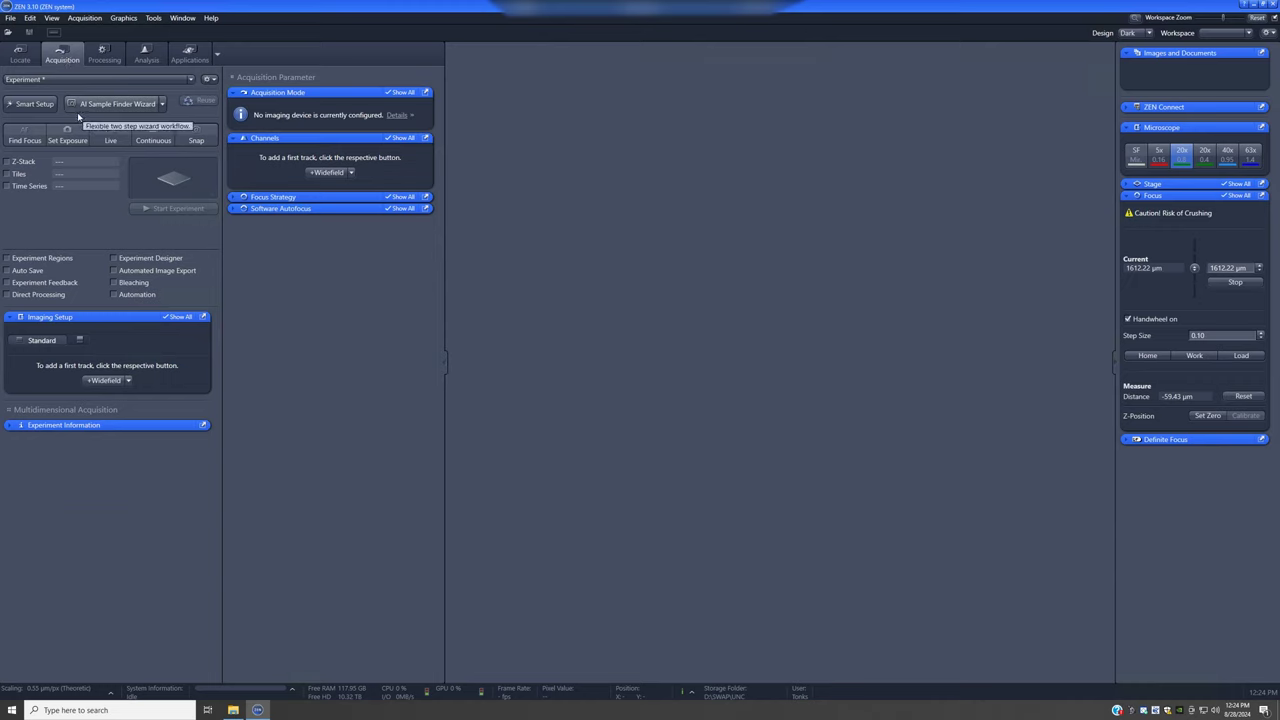
pyautogui.click(162, 105)
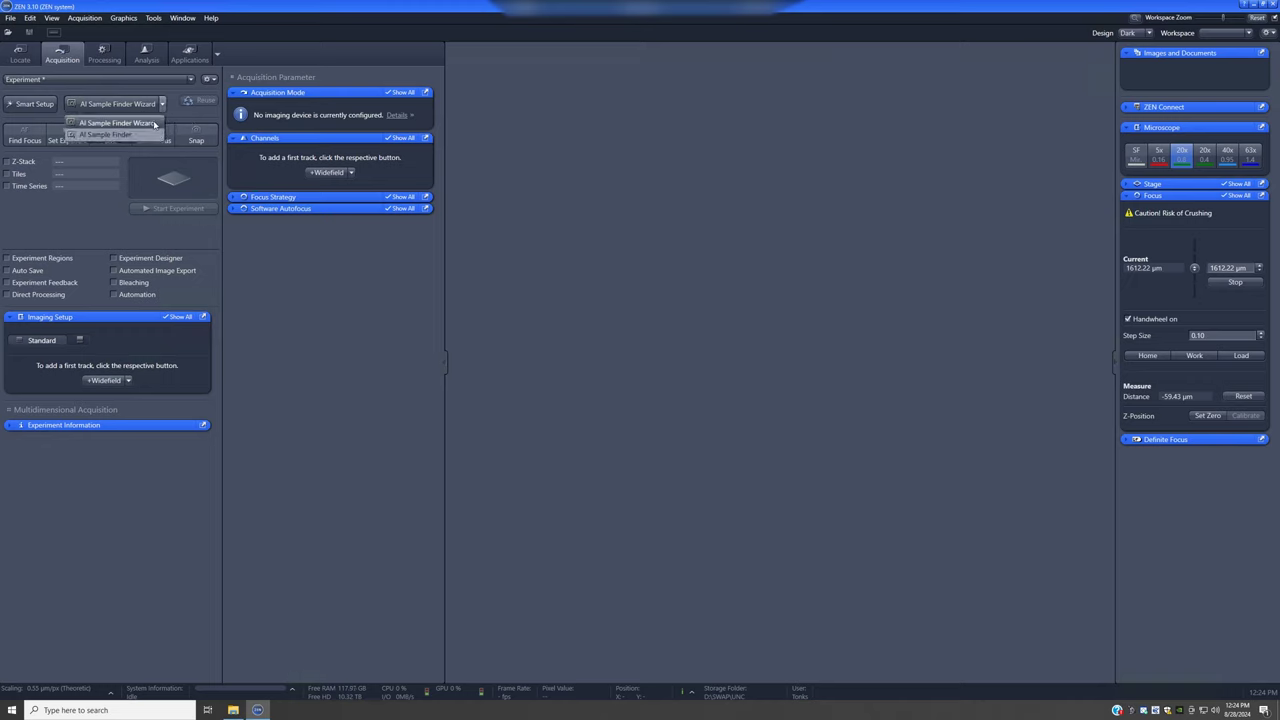
pyautogui.click(155, 124)
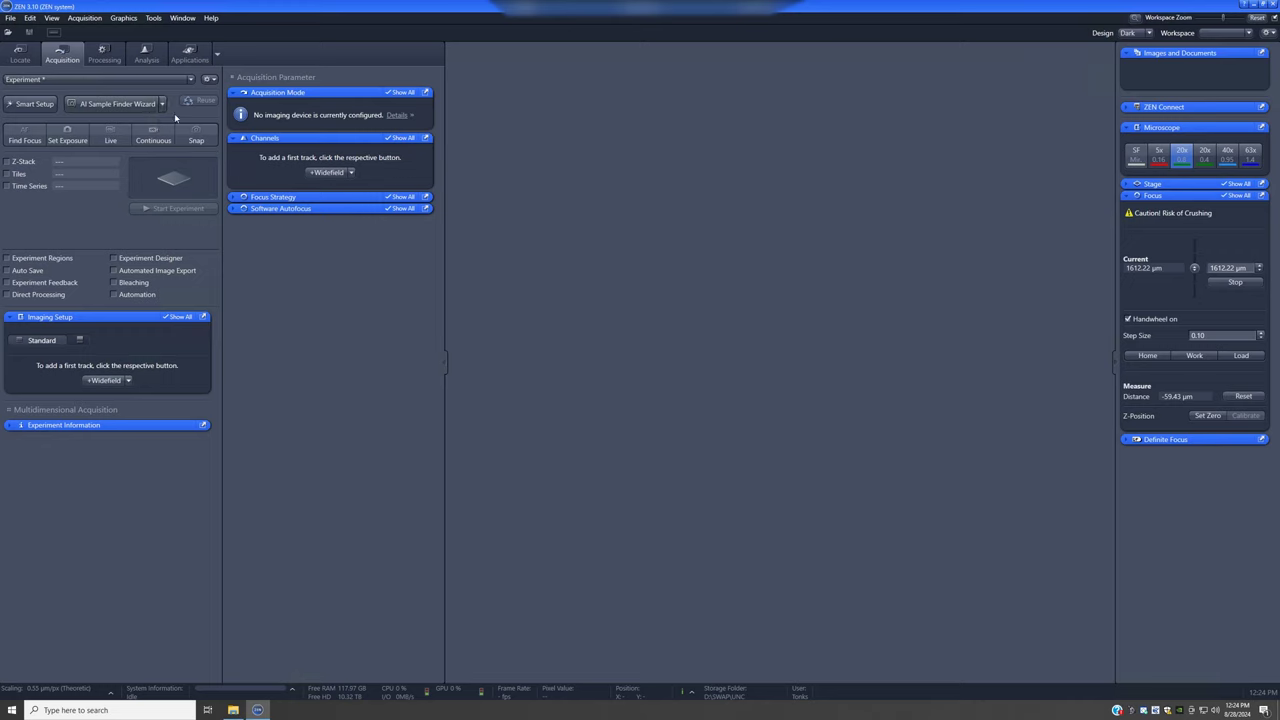
pyautogui.click(117, 105)
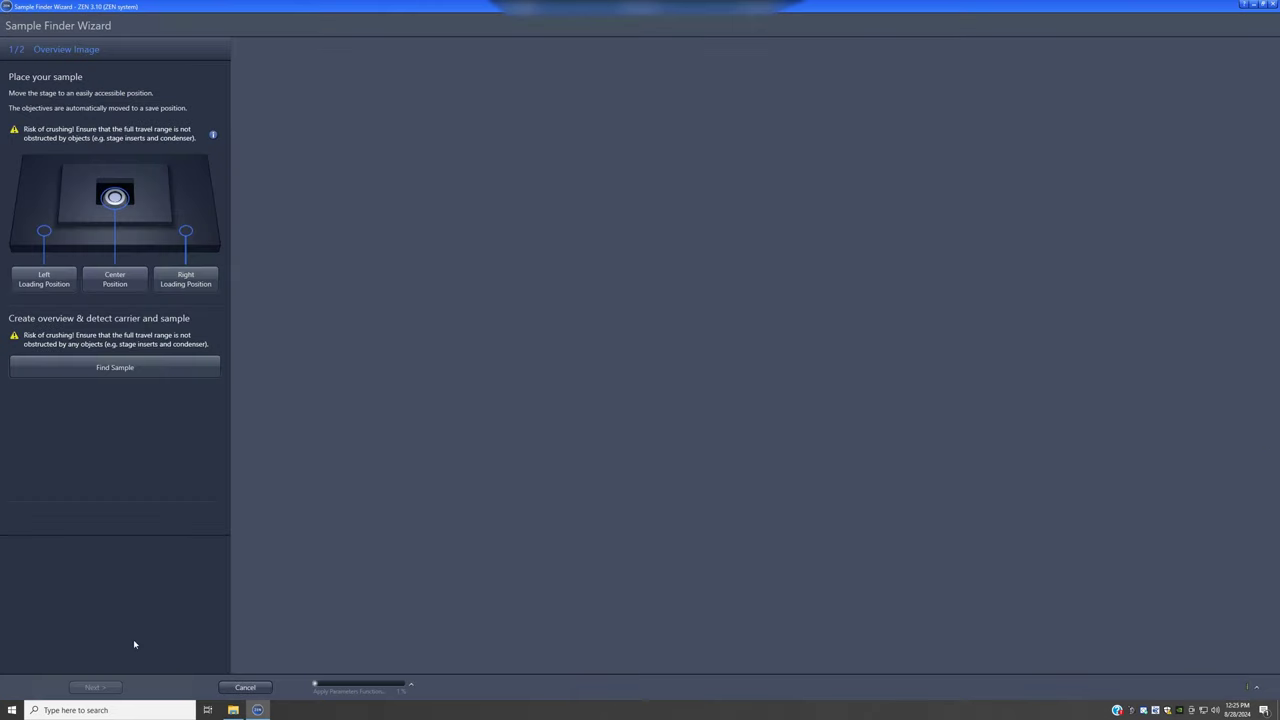
pyautogui.click(138, 370)
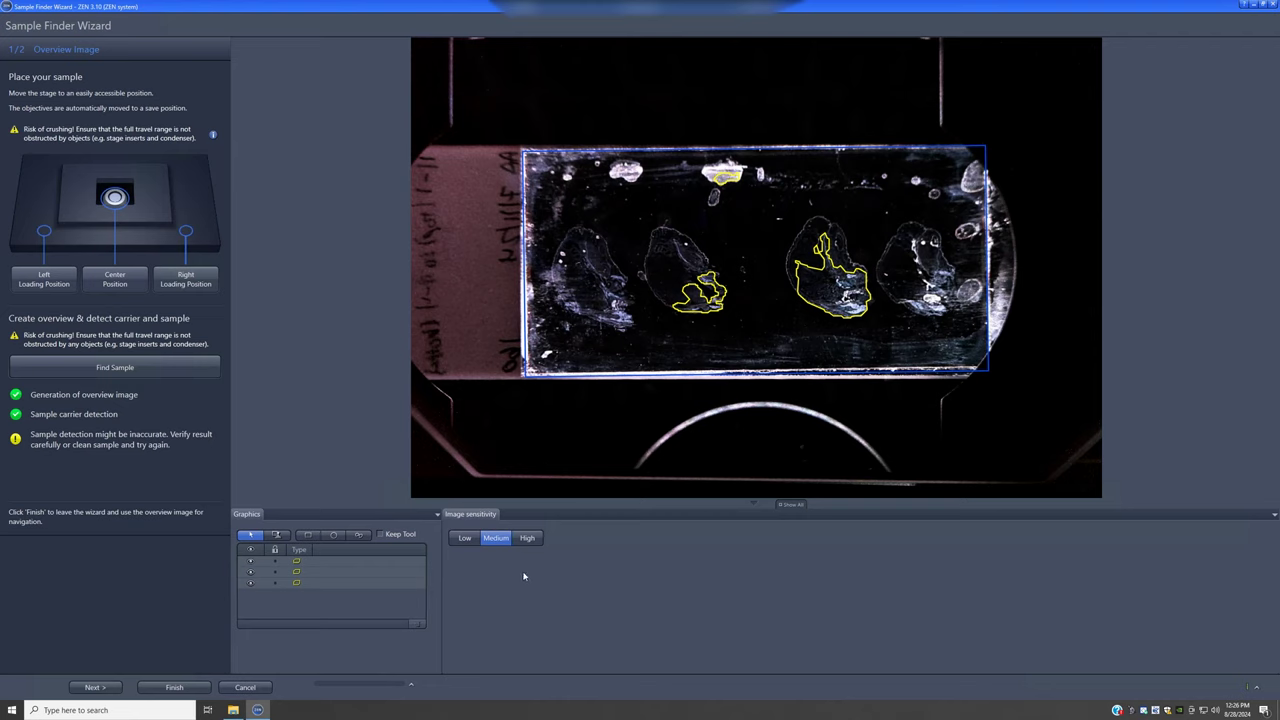
# Step: Delete the three automatically detected sample contours from the overview image
pyautogui.click(338, 583)
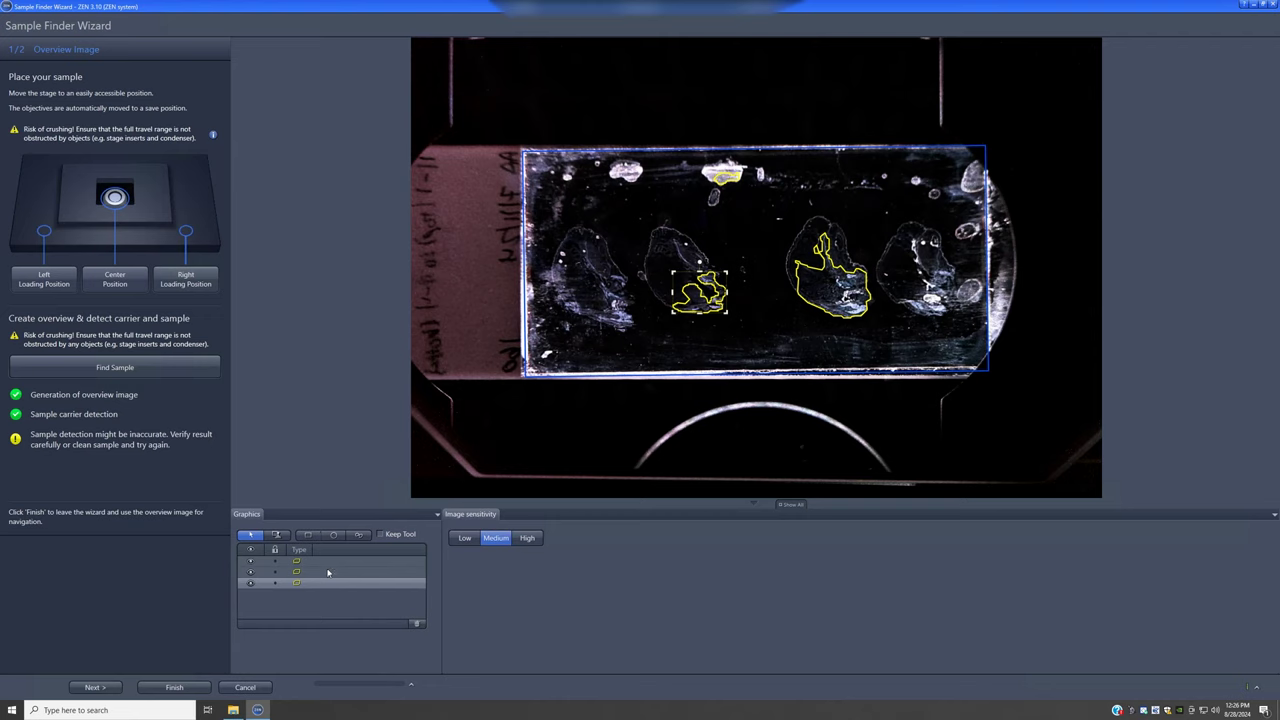
pyautogui.keyDown('ctrl'); pyautogui.click(328, 572); pyautogui.keyUp('ctrl')
pyautogui.keyDown('ctrl'); pyautogui.click(330, 562); pyautogui.keyUp('ctrl')
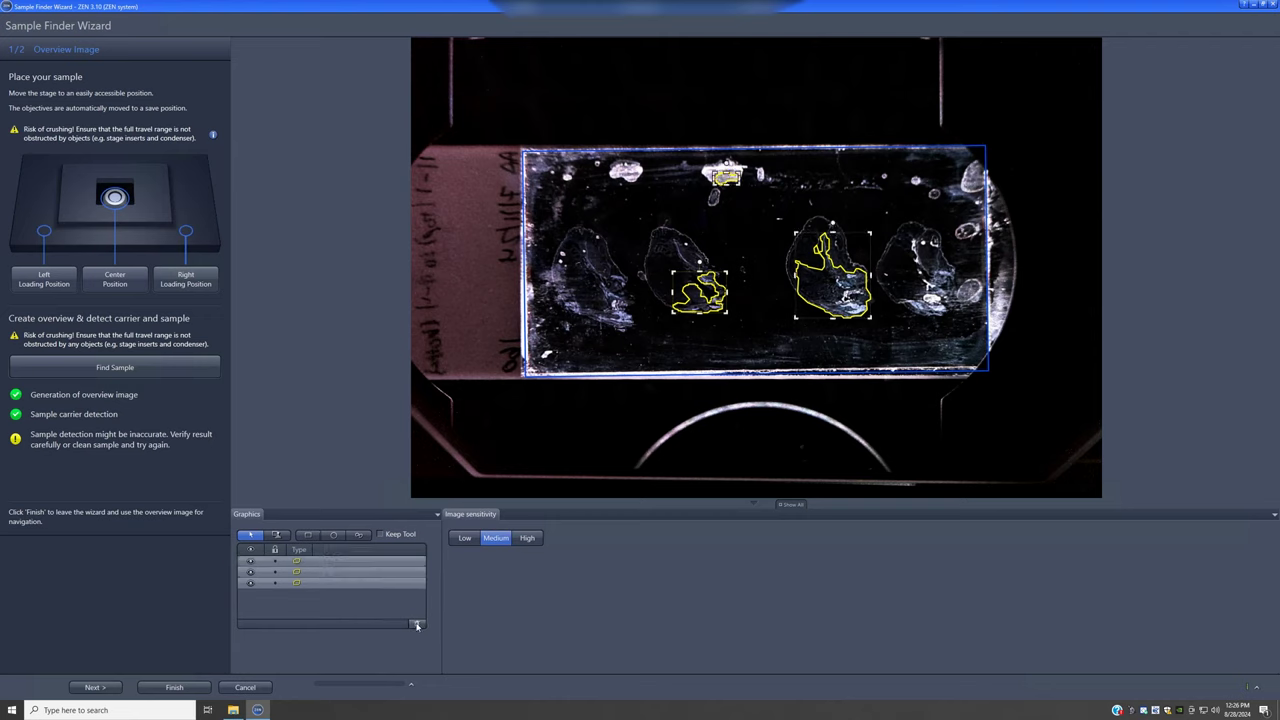
pyautogui.press('Delete')
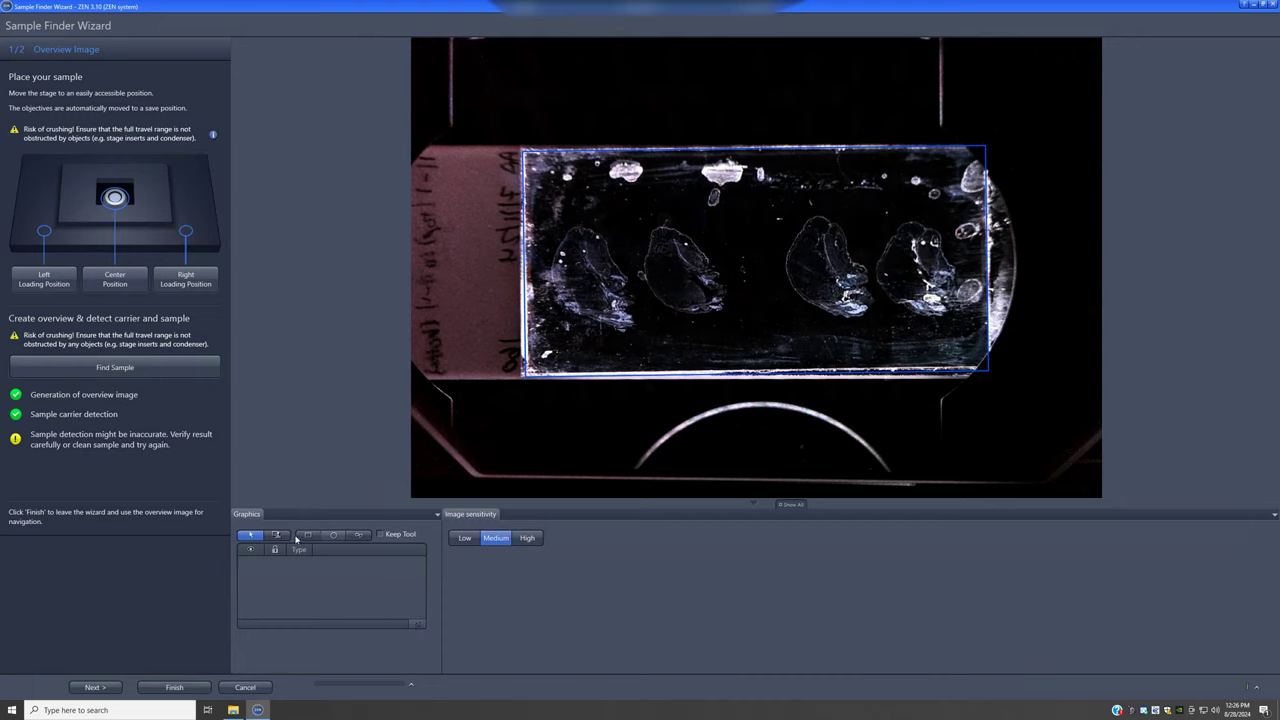
pyautogui.click(359, 537)
pyautogui.moveTo(576, 222)
pyautogui.mouseDown()
pyautogui.moveTo(539, 268)
pyautogui.moveTo(547, 300)
pyautogui.moveTo(585, 337)
pyautogui.moveTo(618, 345)
pyautogui.moveTo(648, 305)
pyautogui.moveTo(612, 234)
pyautogui.moveTo(577, 225)
pyautogui.mouseUp()
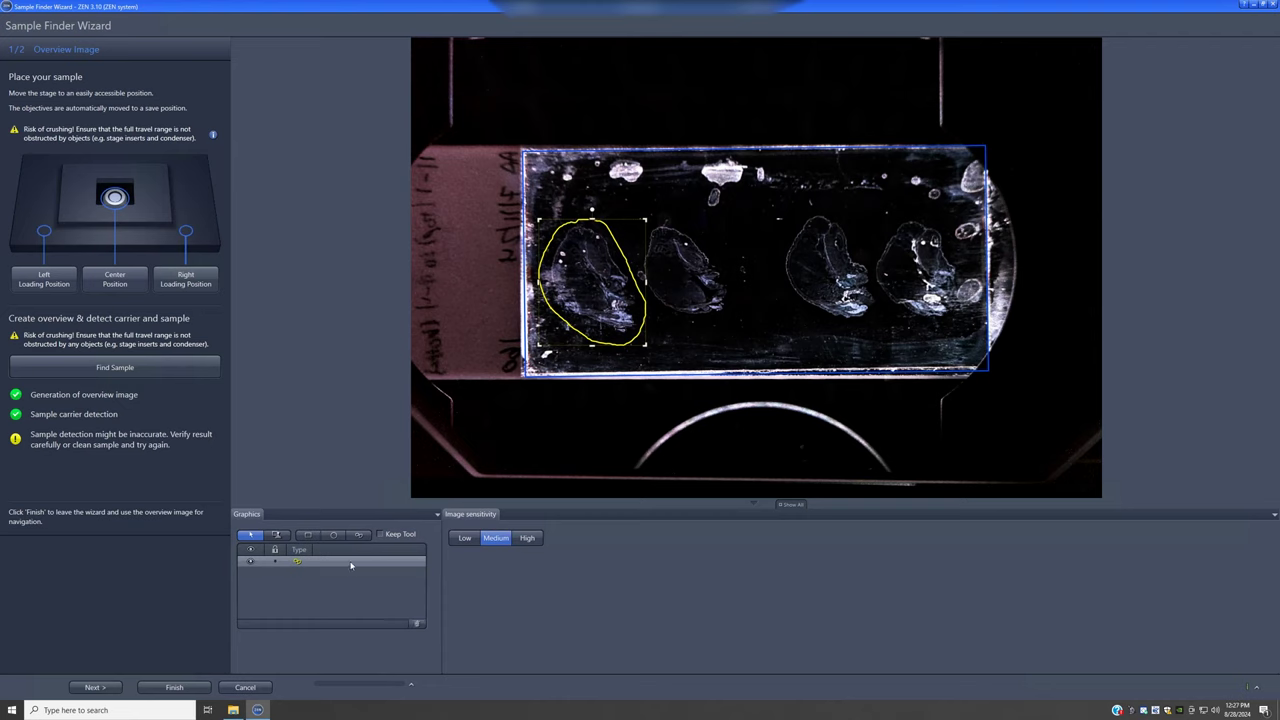
pyautogui.click(414, 626)
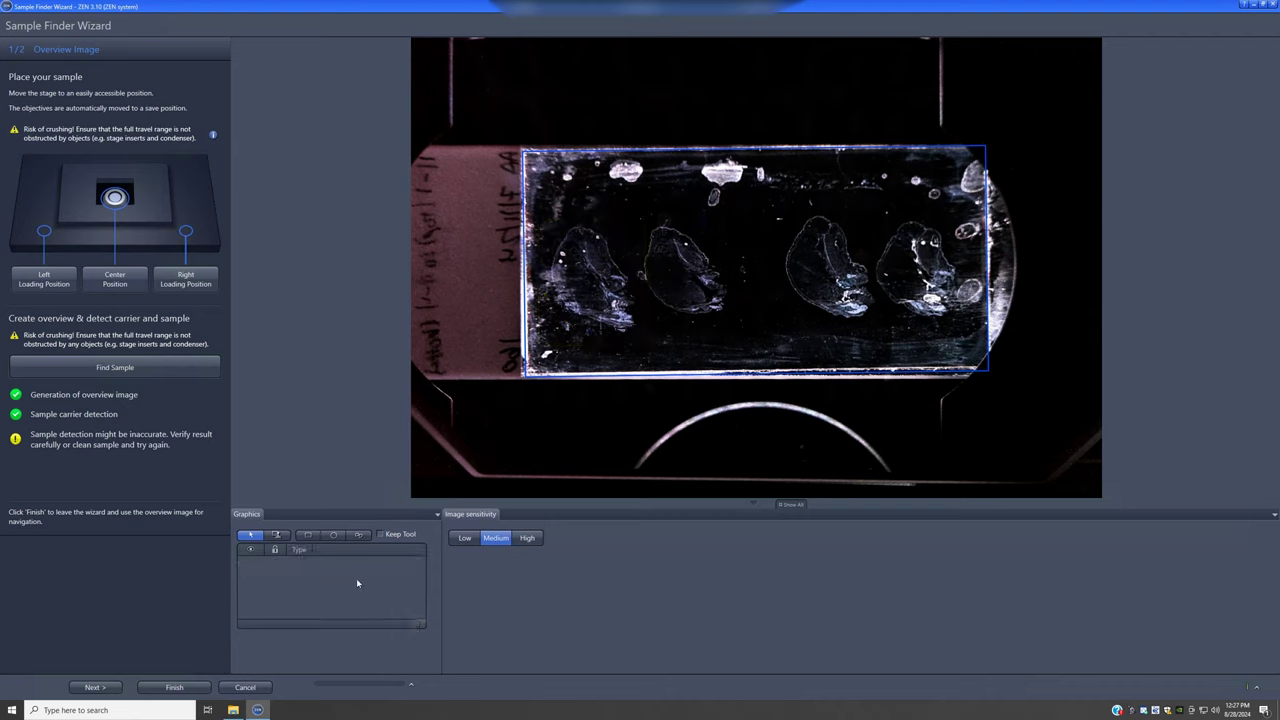
# Step: Outline the leftmost tissue section with a freehand contour and place a copy over each of the other three sections
pyautogui.click(359, 534)
pyautogui.moveTo(567, 224)
pyautogui.mouseDown()
pyautogui.moveTo(548, 284)
pyautogui.moveTo(558, 311)
pyautogui.moveTo(635, 337)
pyautogui.moveTo(638, 292)
pyautogui.moveTo(608, 234)
pyautogui.moveTo(580, 218)
pyautogui.moveTo(568, 228)
pyautogui.mouseUp()
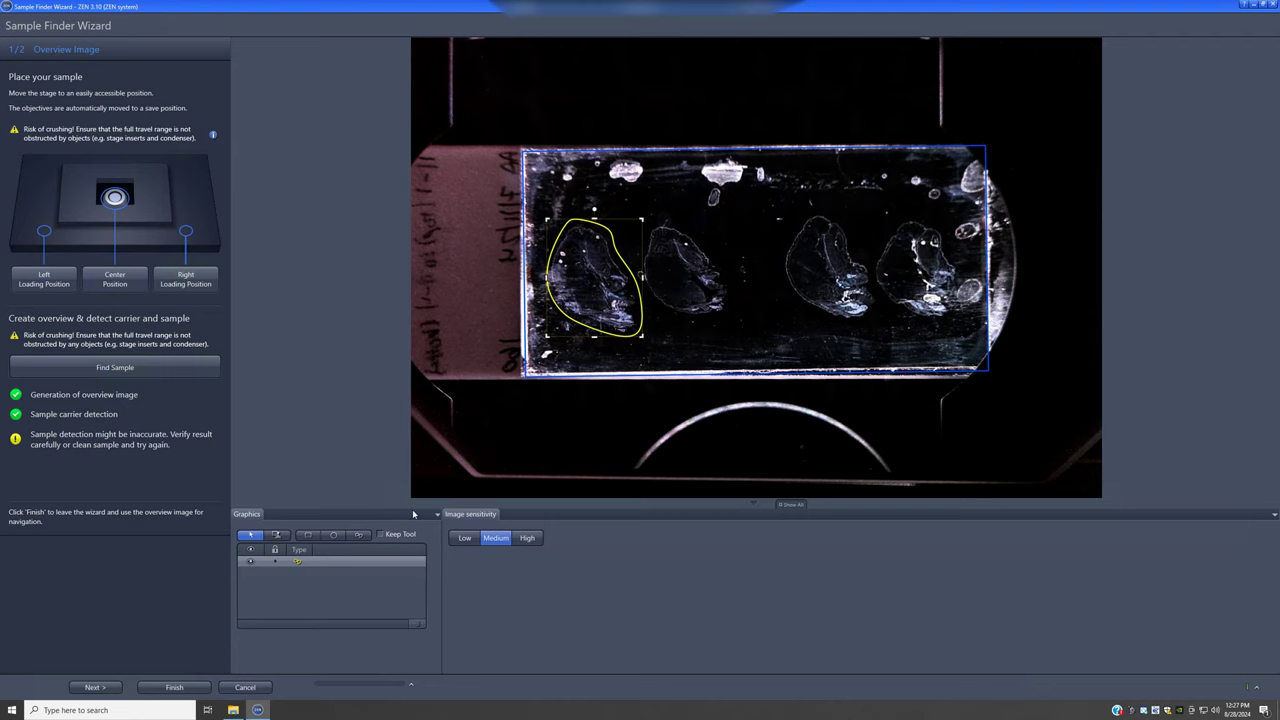
pyautogui.click(277, 538)
pyautogui.click(686, 276)
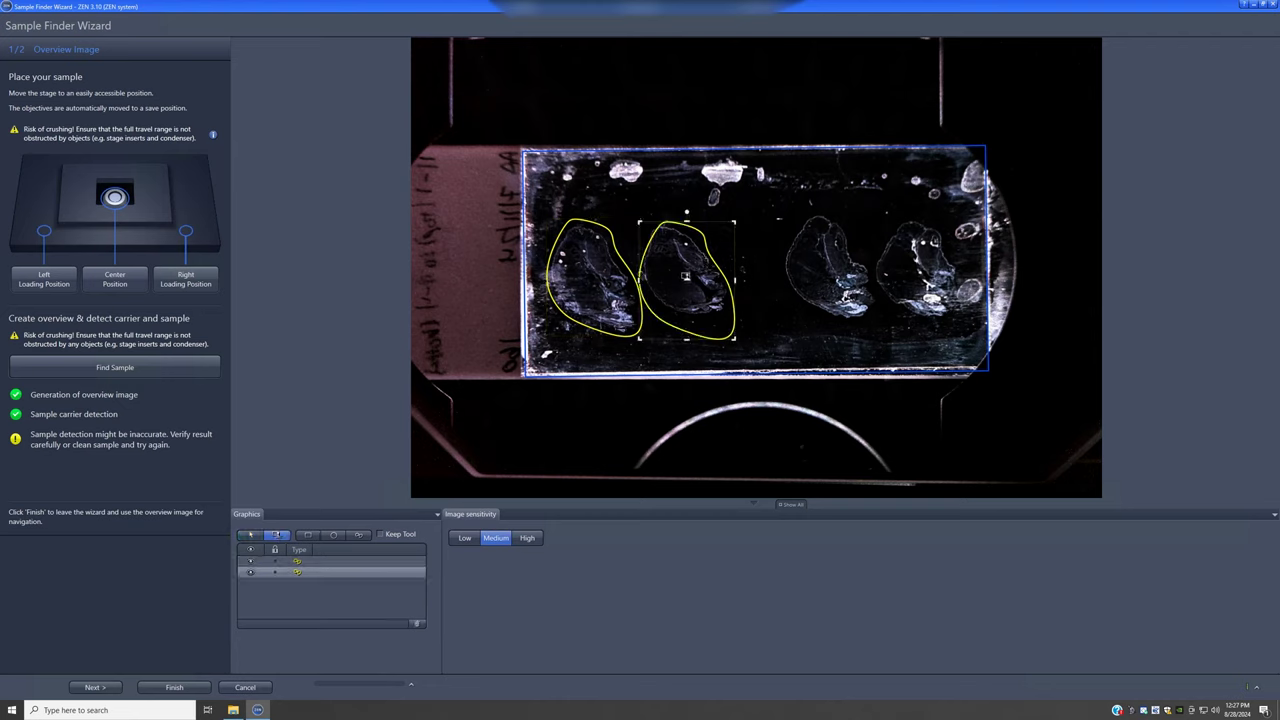
pyautogui.click(832, 270)
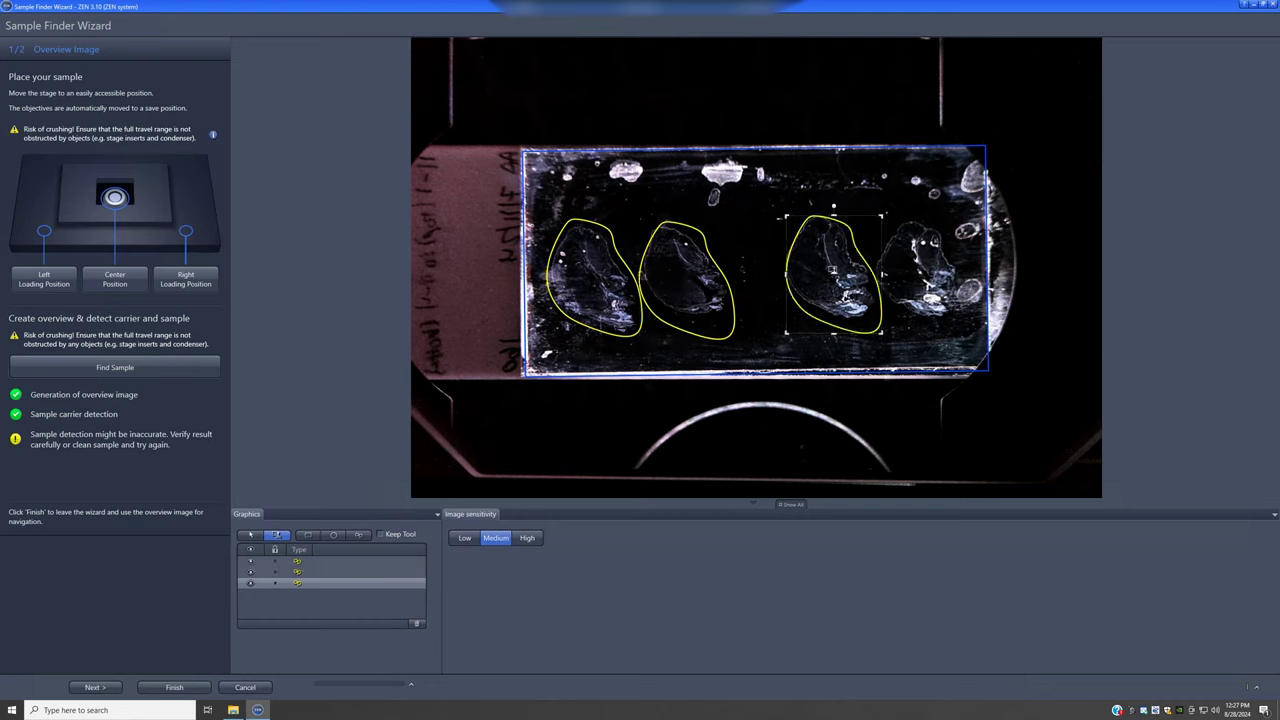
pyautogui.click(922, 269)
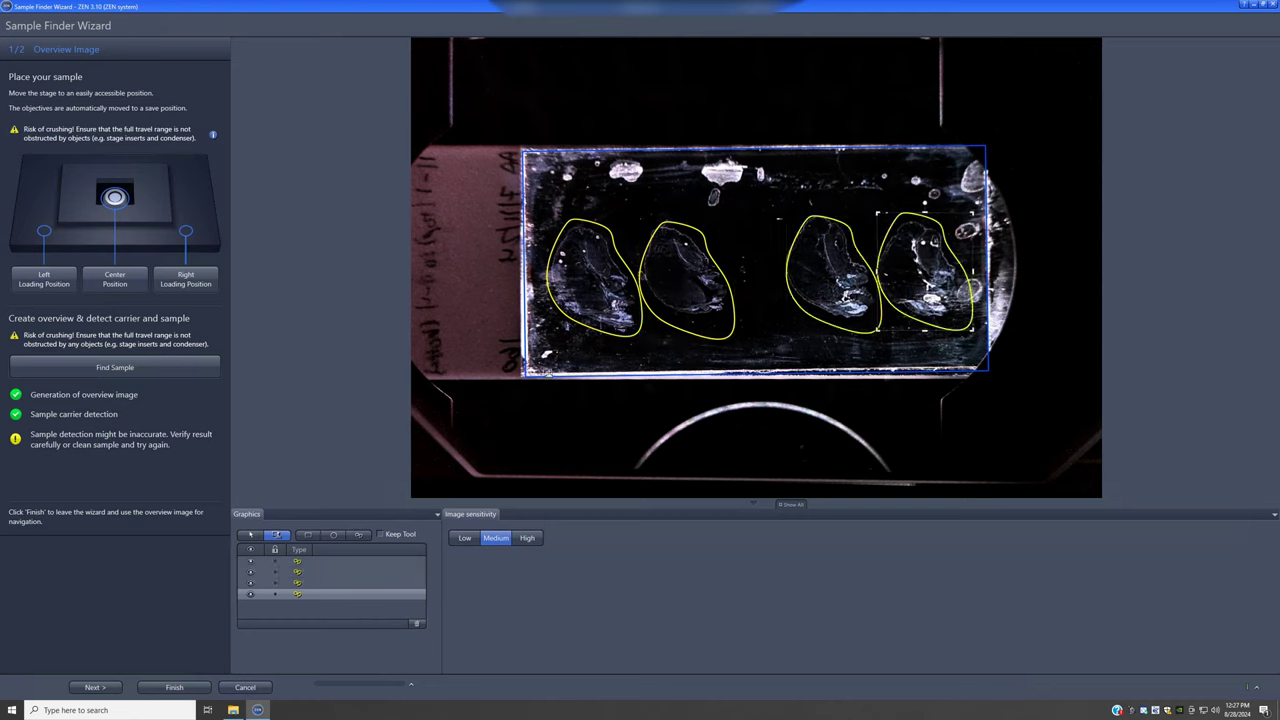
# Step: Shift the three copied contours slightly so that each one encloses its own tissue section
pyautogui.click(251, 535)
pyautogui.click(691, 277)
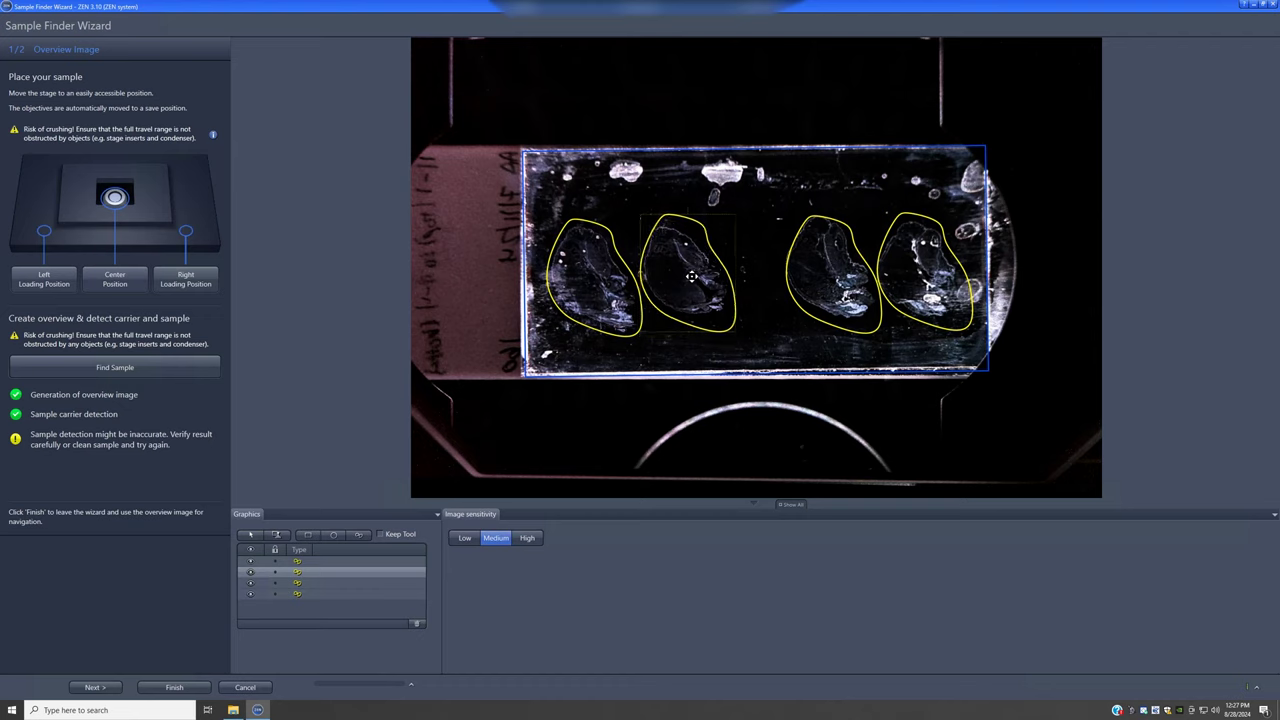
pyautogui.click(843, 284)
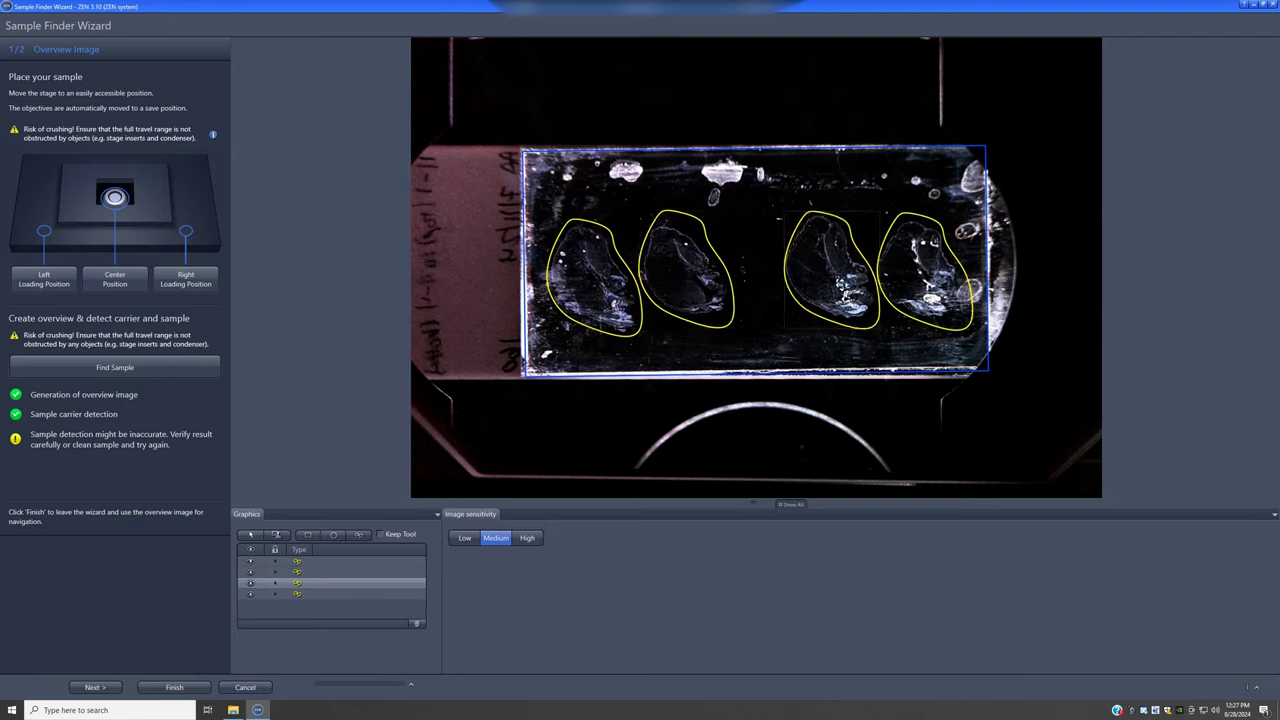
pyautogui.click(930, 290)
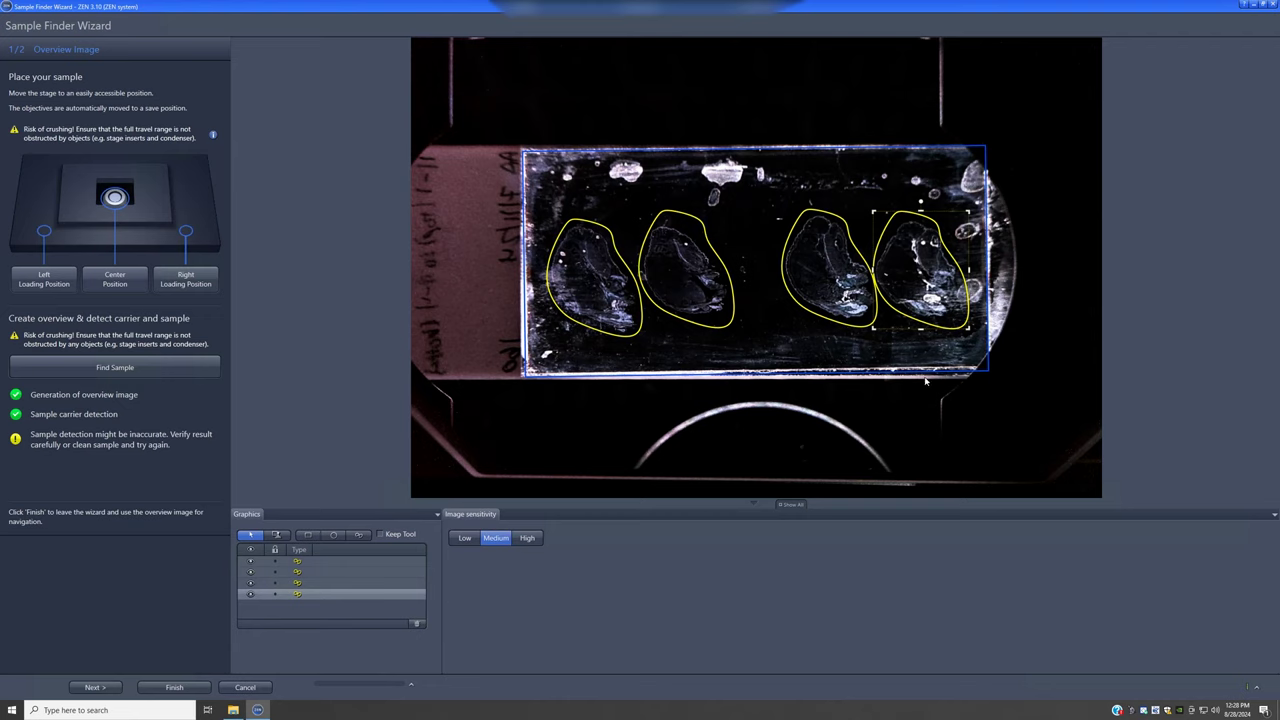
# Step: Proceed to the overview scan stage of the wizard with long-range autofocus
pyautogui.click(95, 687)
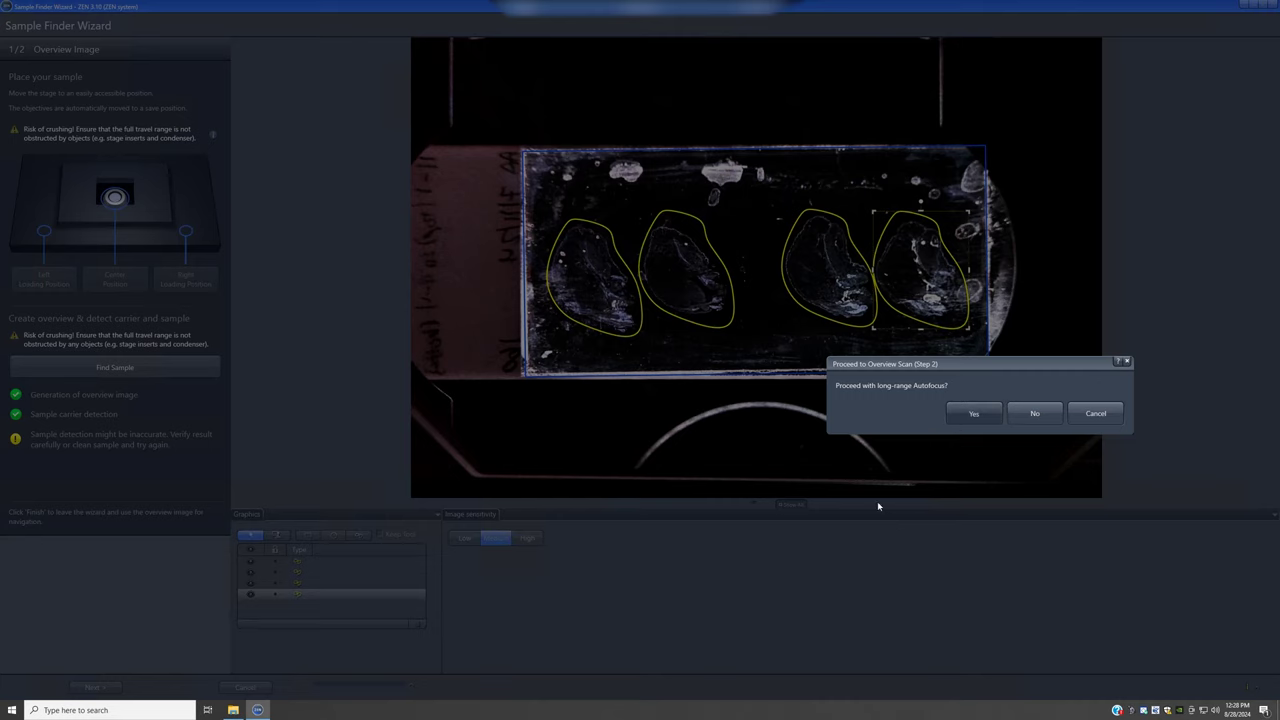
pyautogui.press('Return')
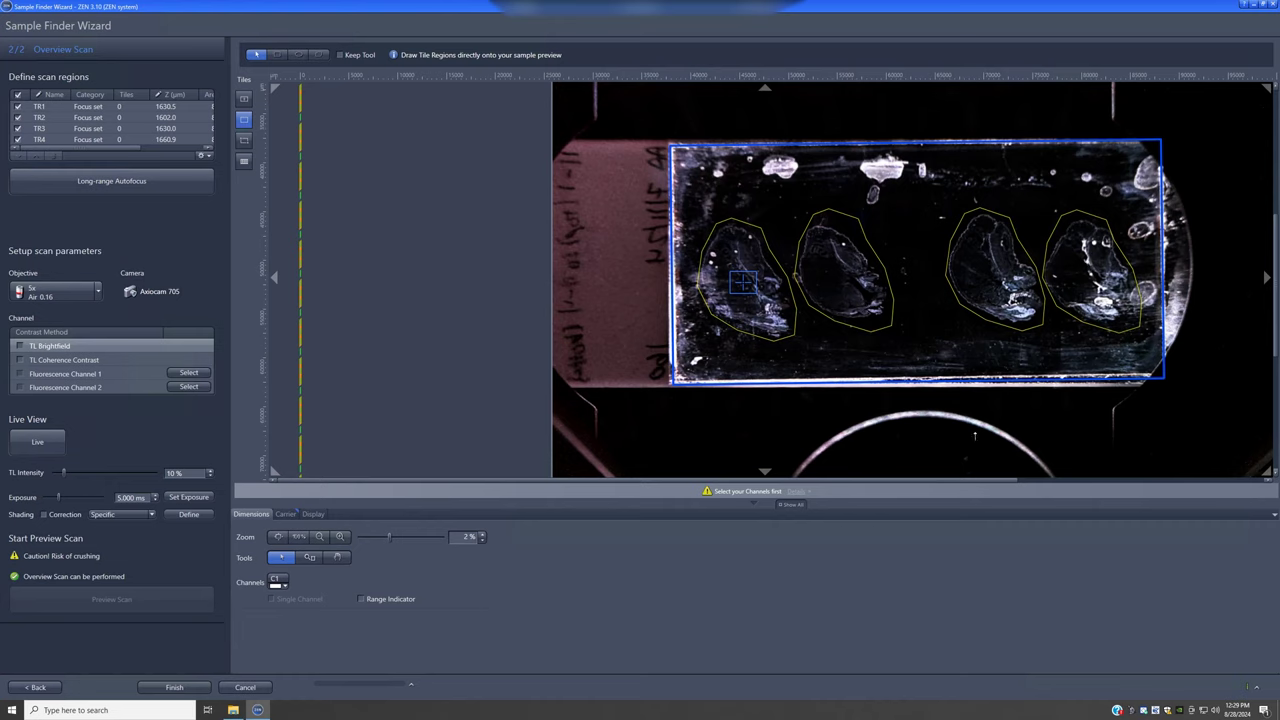
# Step: Go through the Z positions of tile regions TR1 to TR4, setting TR2 to 1603.0 µm and TR3 to 1631.0 µm
pyautogui.click(188, 107)
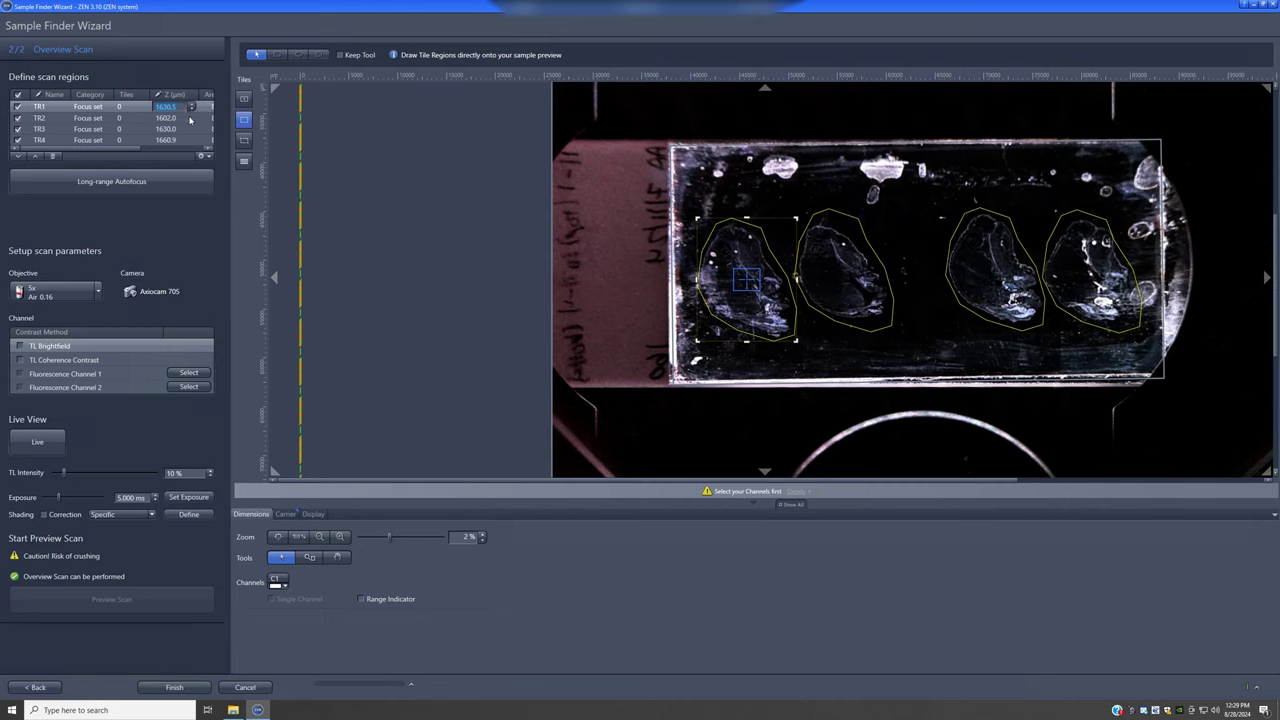
pyautogui.click(190, 118)
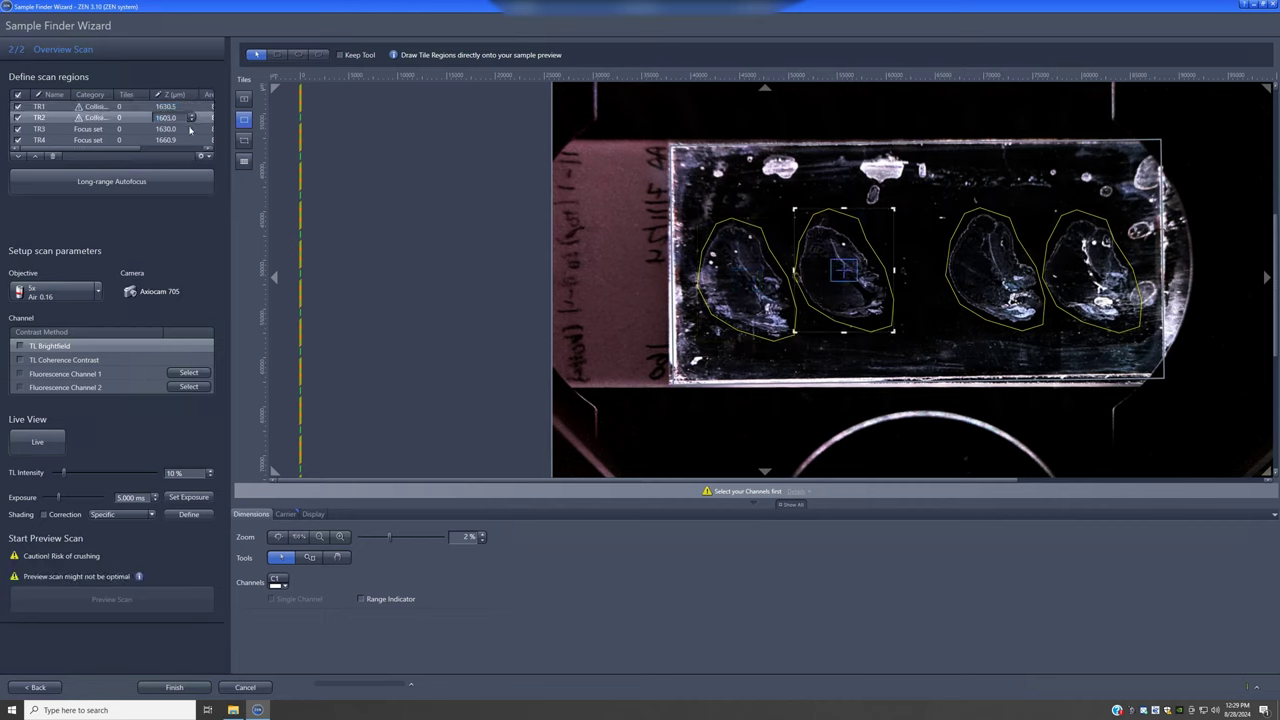
pyautogui.click(190, 129)
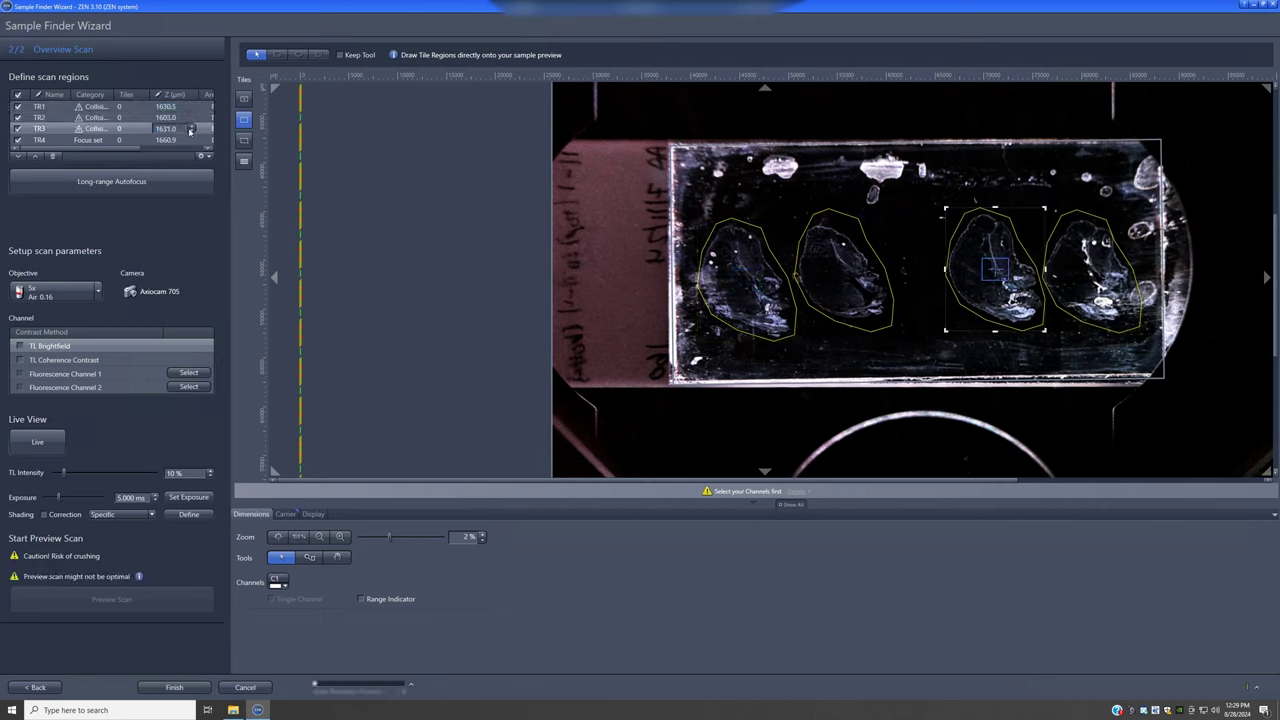
pyautogui.click(188, 140)
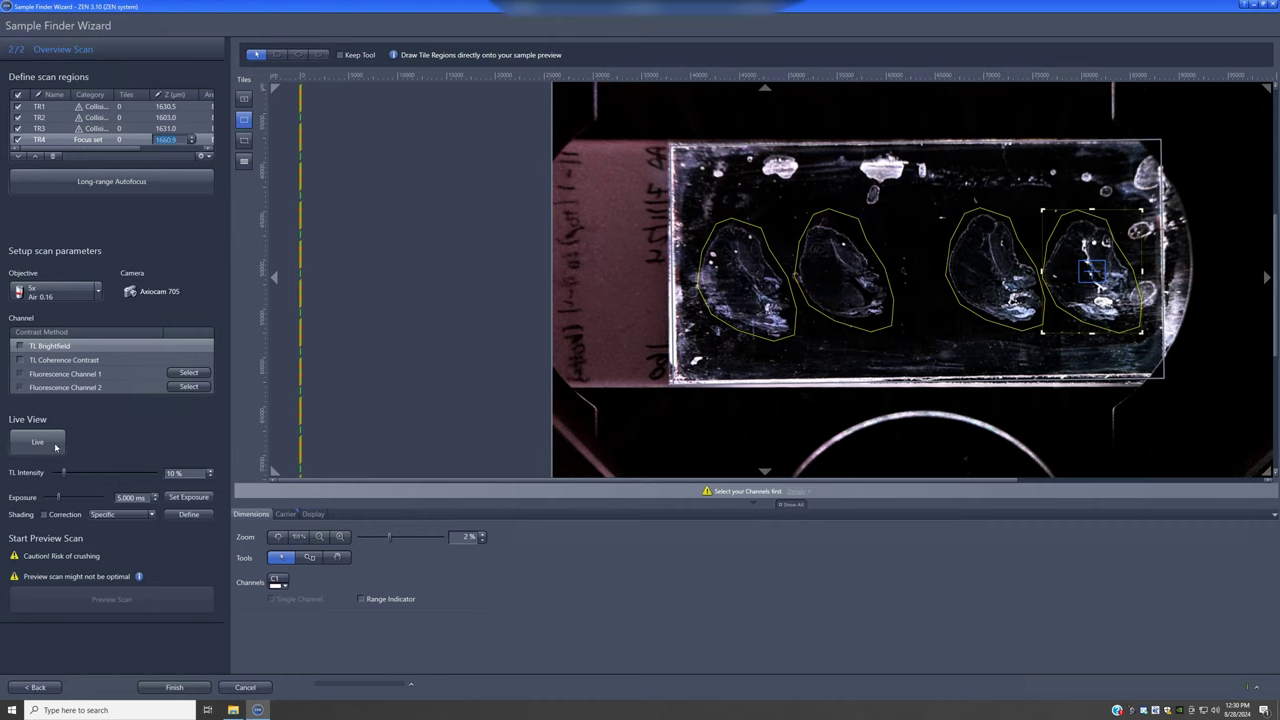
# Step: View the rightmost section live in TL Brightfield at 25 ms exposure, moving the field of view to its upper-left edge
pyautogui.click(17, 436)
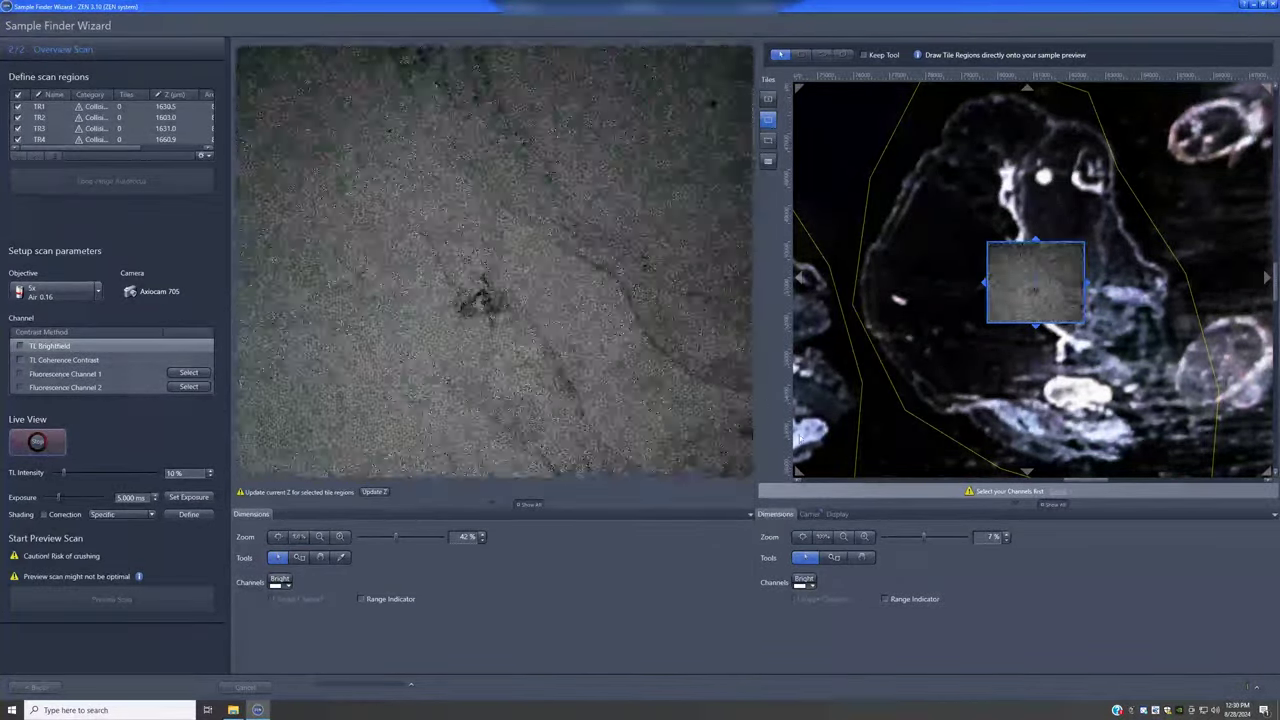
pyautogui.click(838, 514)
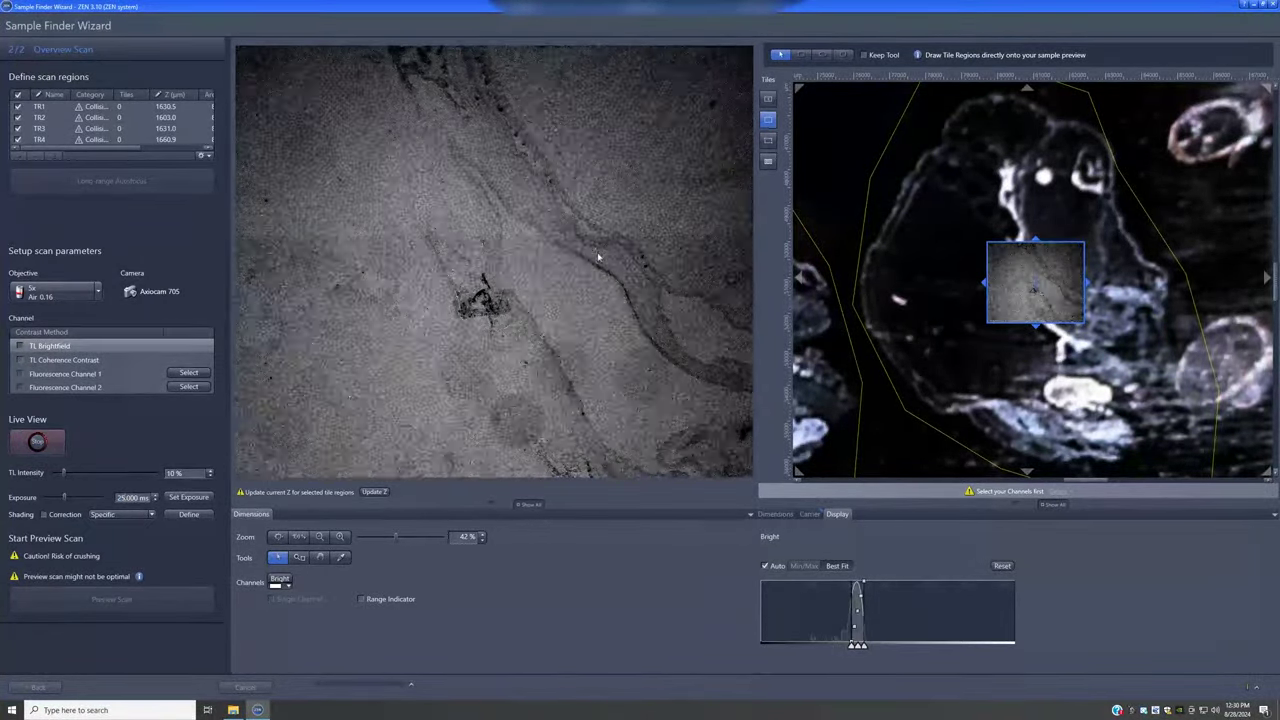
pyautogui.moveTo(1035, 283); pyautogui.dragTo(920, 190)
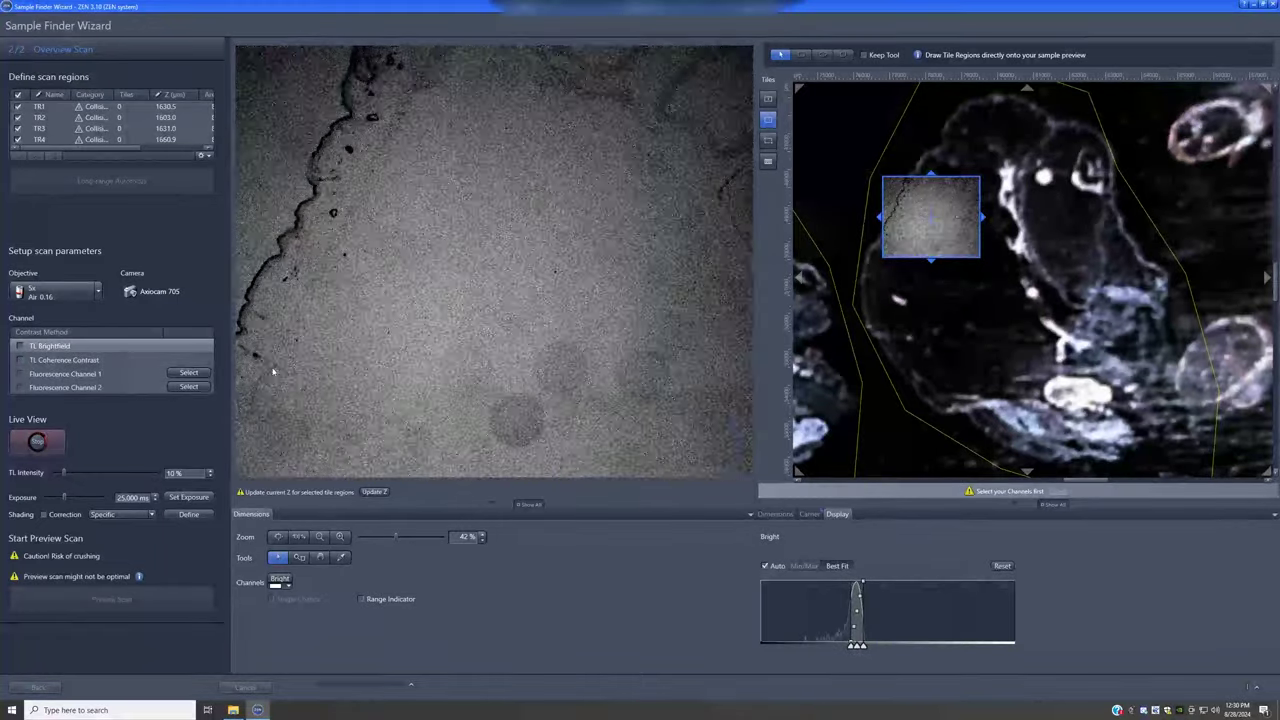
# Step: Inspect the rightmost section's upper edge live in TL Coherence Contrast with automatically set exposure, and stop the live view
pyautogui.click(64, 361)
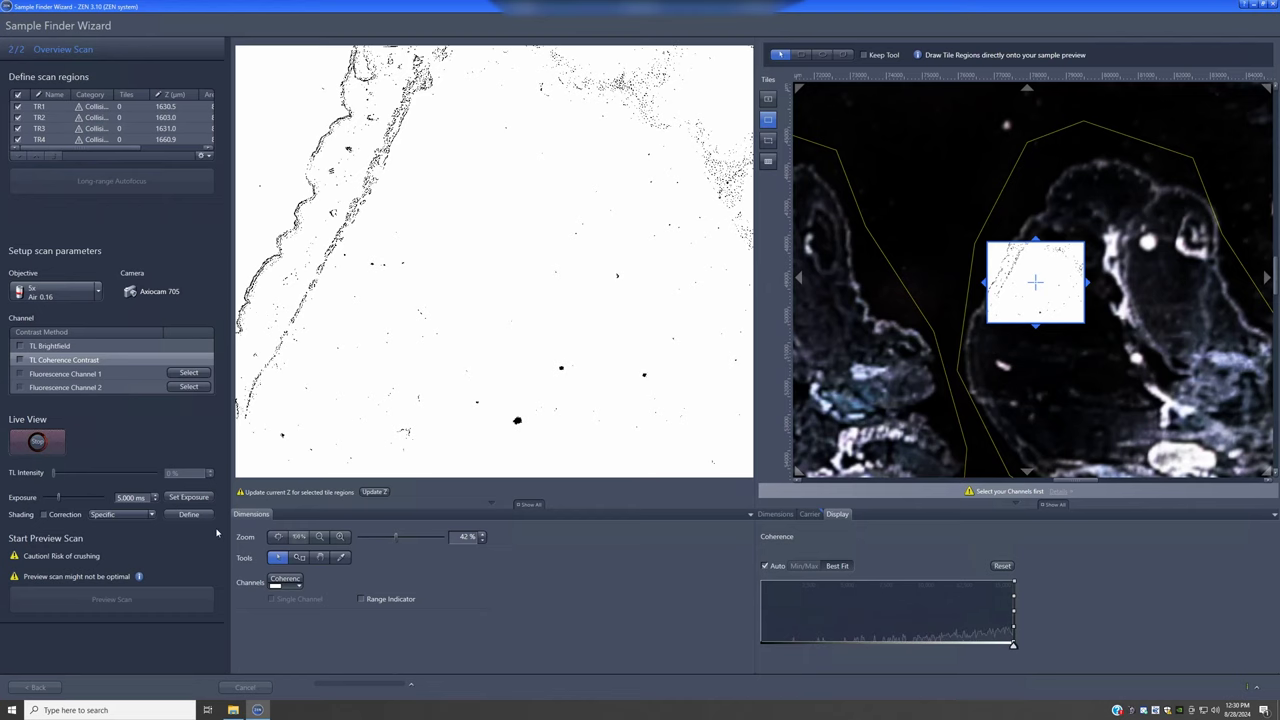
pyautogui.click(200, 498)
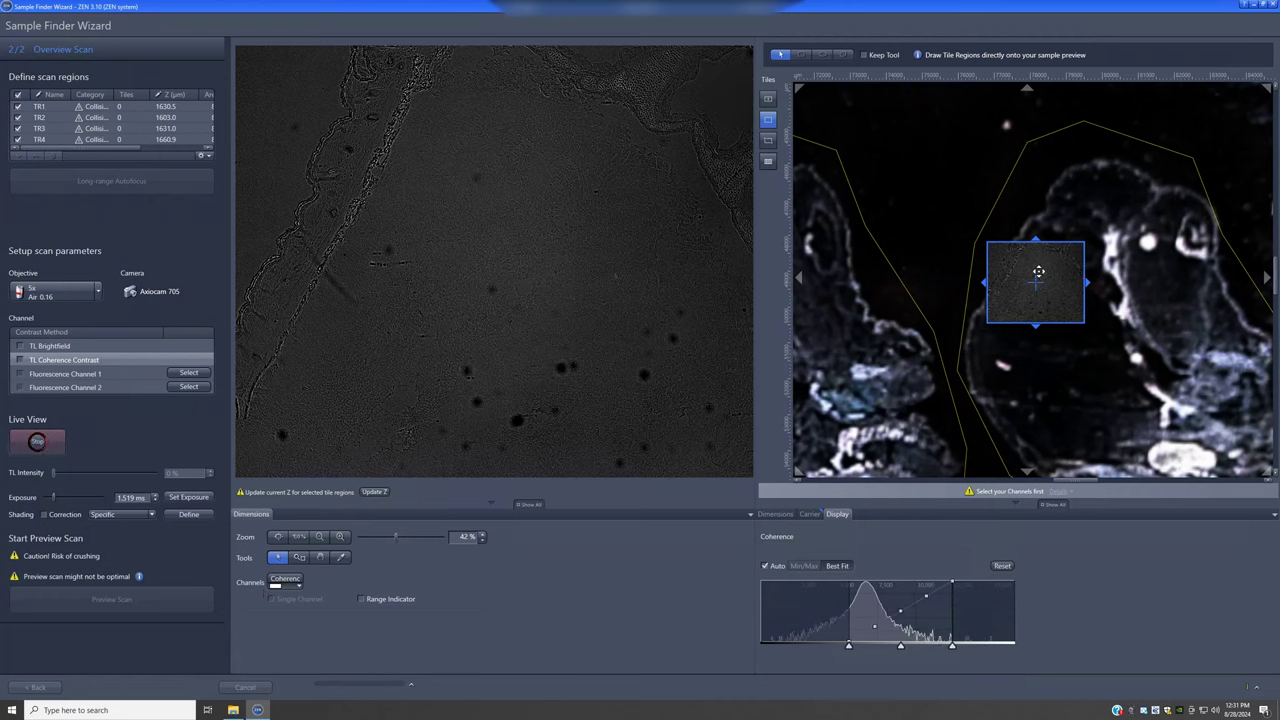
pyautogui.moveTo(1040, 272); pyautogui.dragTo(1058, 182)
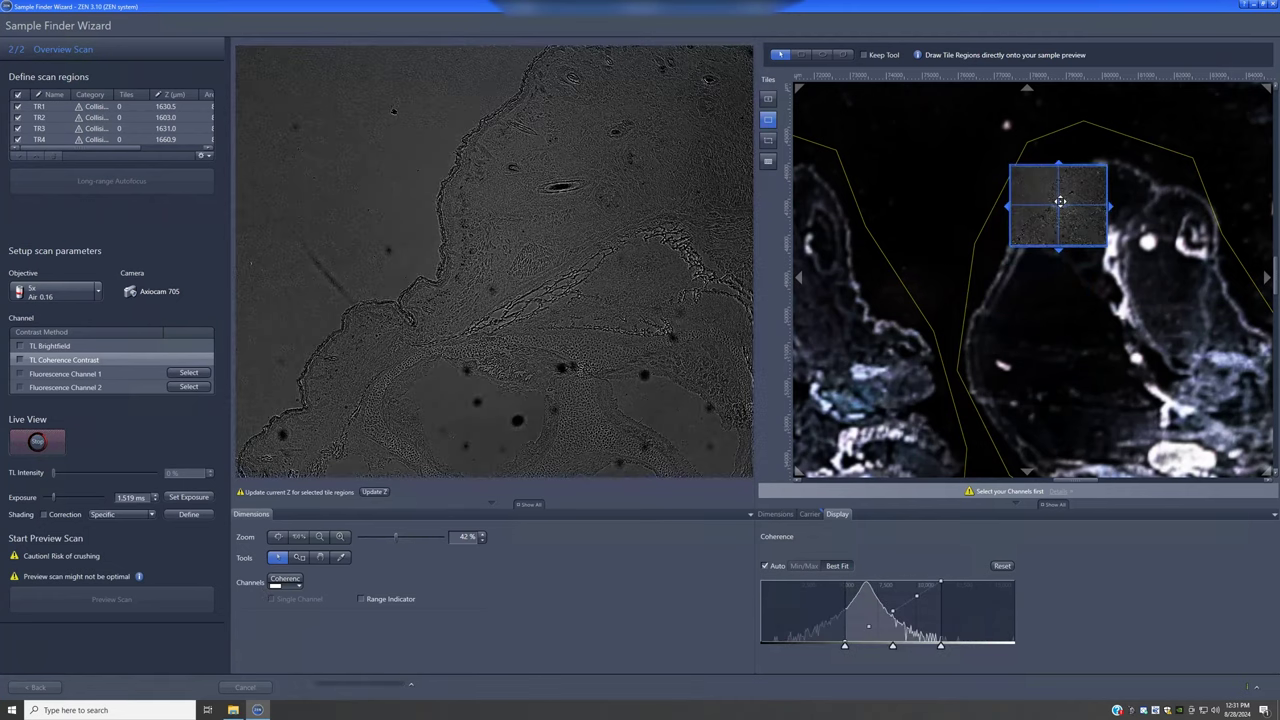
pyautogui.moveTo(1054, 229); pyautogui.dragTo(1191, 211)
pyautogui.moveTo(1190, 207); pyautogui.dragTo(1054, 259)
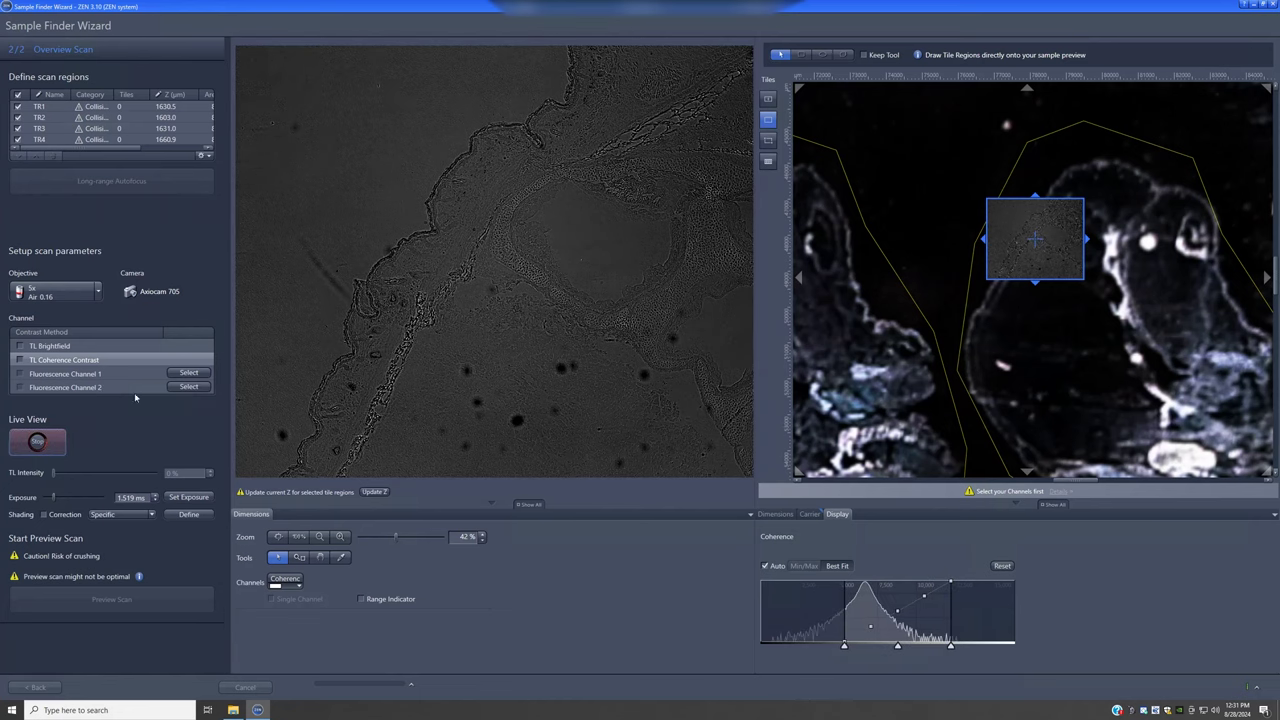
pyautogui.click(35, 445)
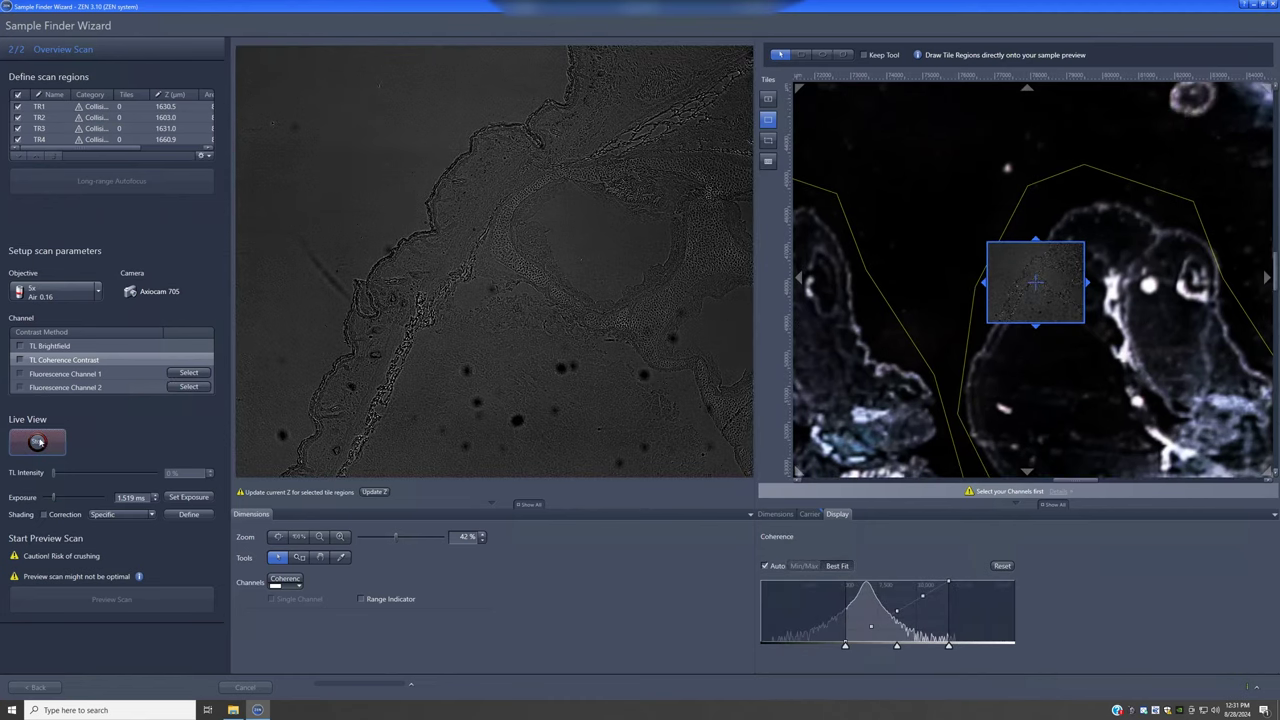
# Step: Assign the DAPI dye to Fluorescence Channel 1 and make it the active channel
pyautogui.click(189, 373)
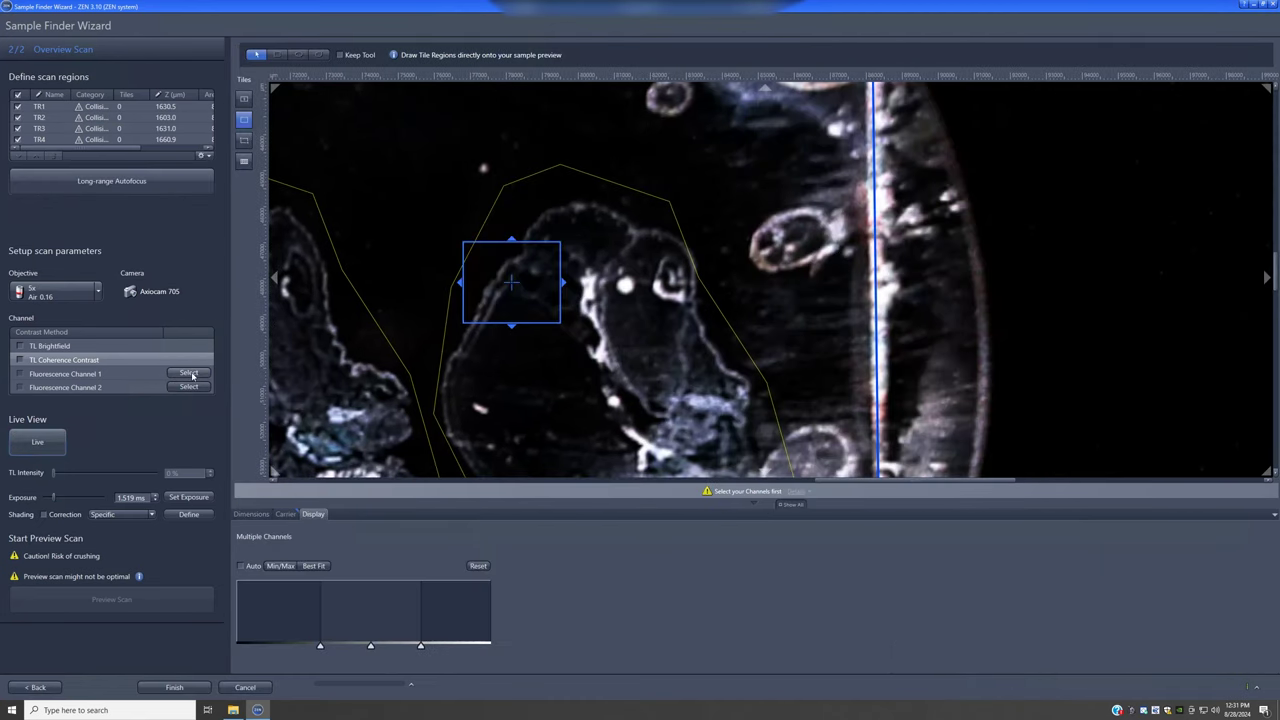
pyautogui.click(189, 387)
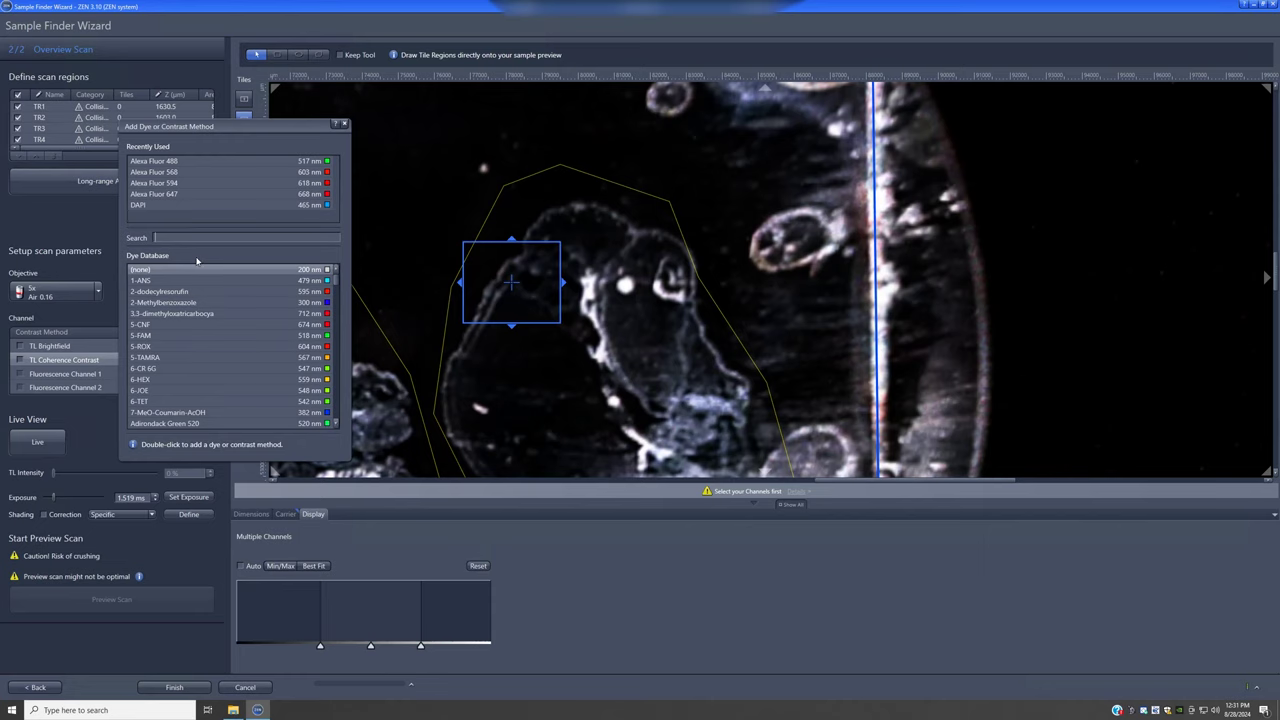
pyautogui.doubleClick(166, 207)
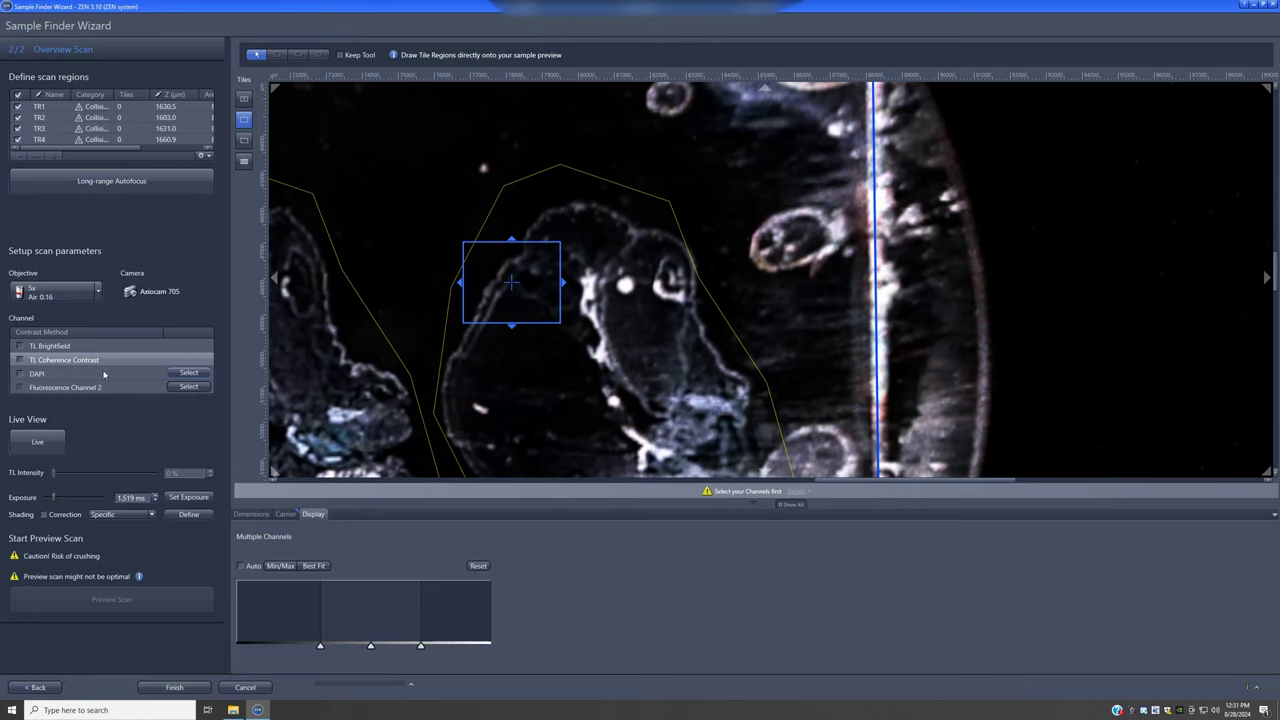
pyautogui.click(103, 374)
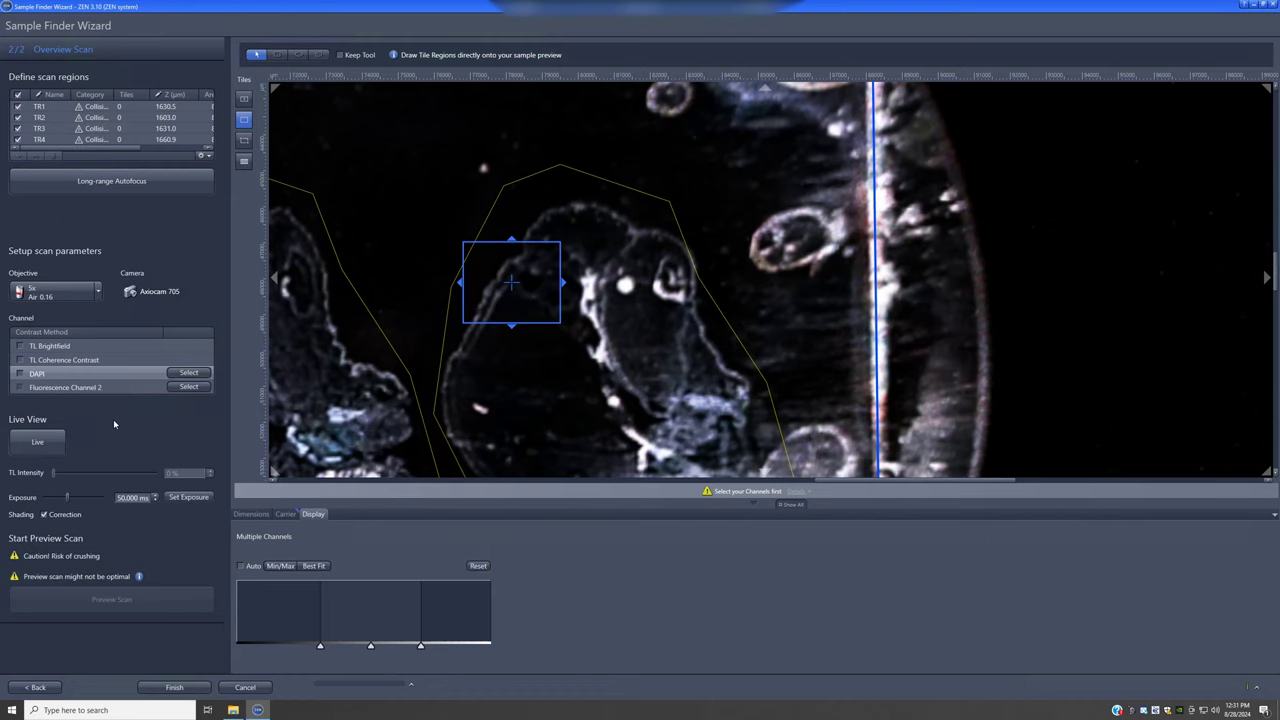
# Step: View the rightmost section live in the DAPI channel, and stop the live view
pyautogui.click(37, 441)
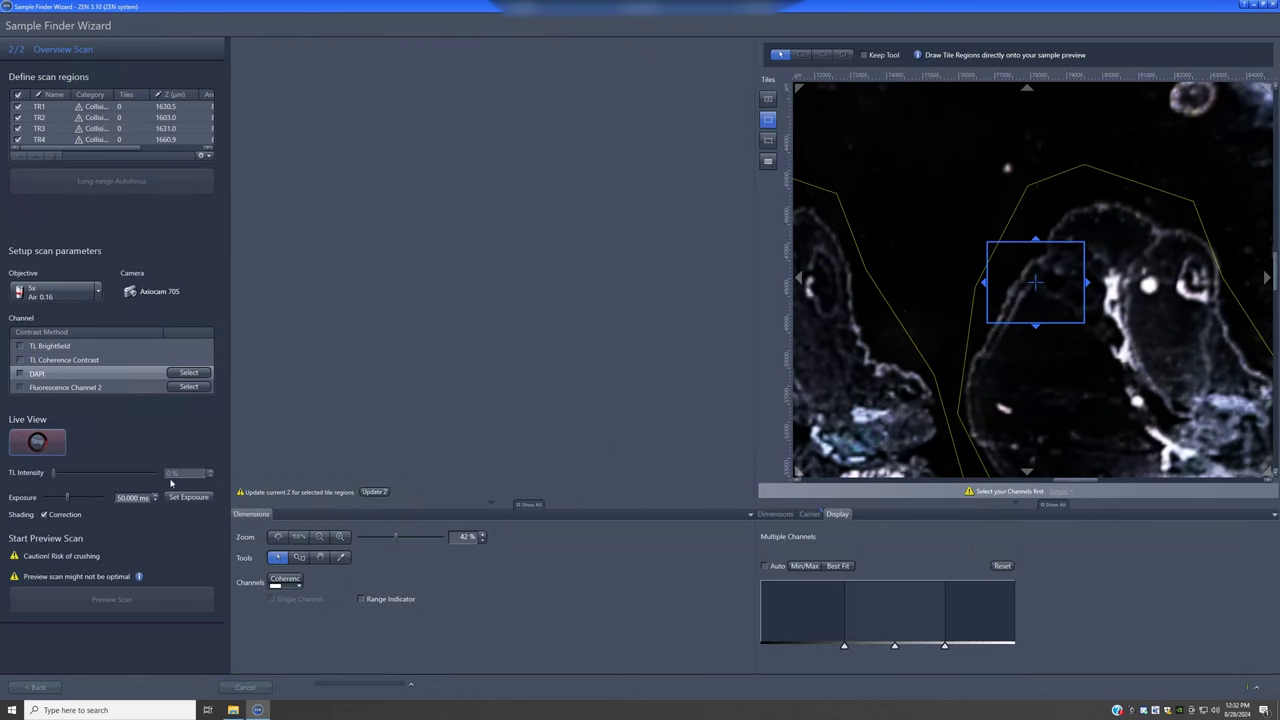
pyautogui.click(40, 445)
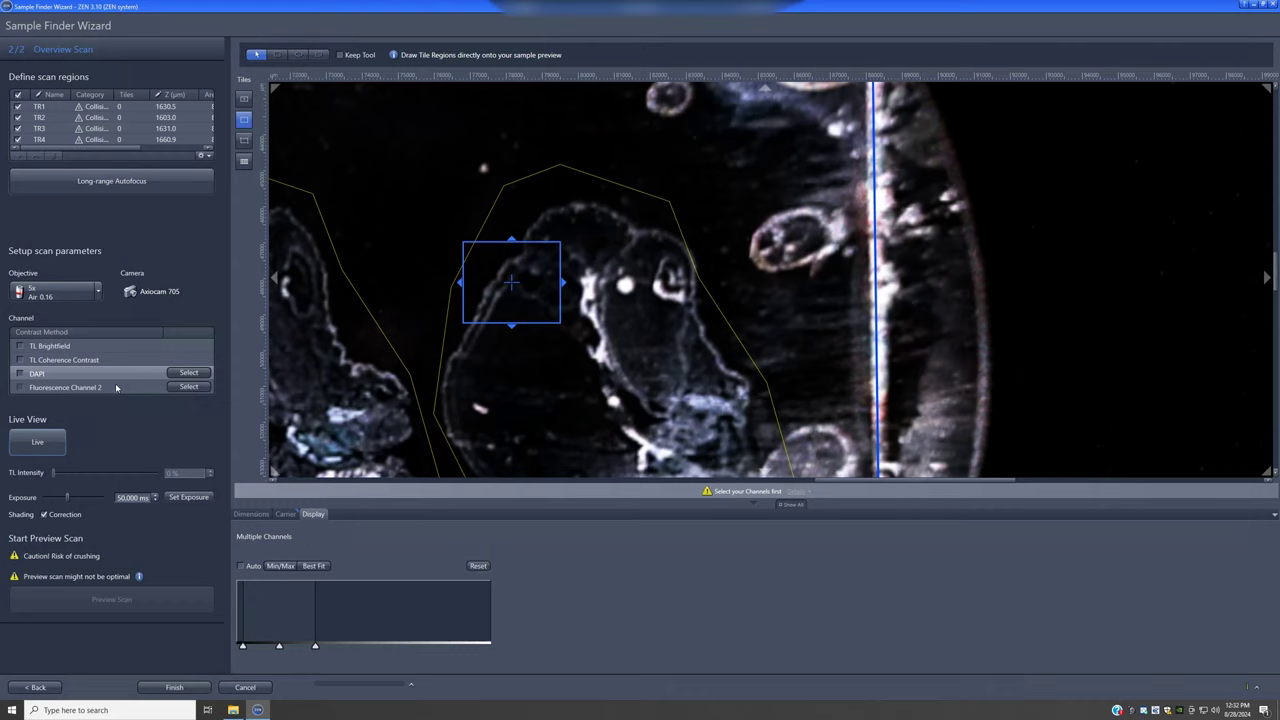
# Step: Assign the Alexa Fluor 647 dye to Fluorescence Channel 2 and make it the active channel
pyautogui.click(175, 387)
pyautogui.doubleClick(185, 194)
pyautogui.click(97, 388)
# Step: Inspect the rightmost section live in Alexa Fluor 647, moving the field of view to its upper edge, and stop the live view
pyautogui.click(37, 442)
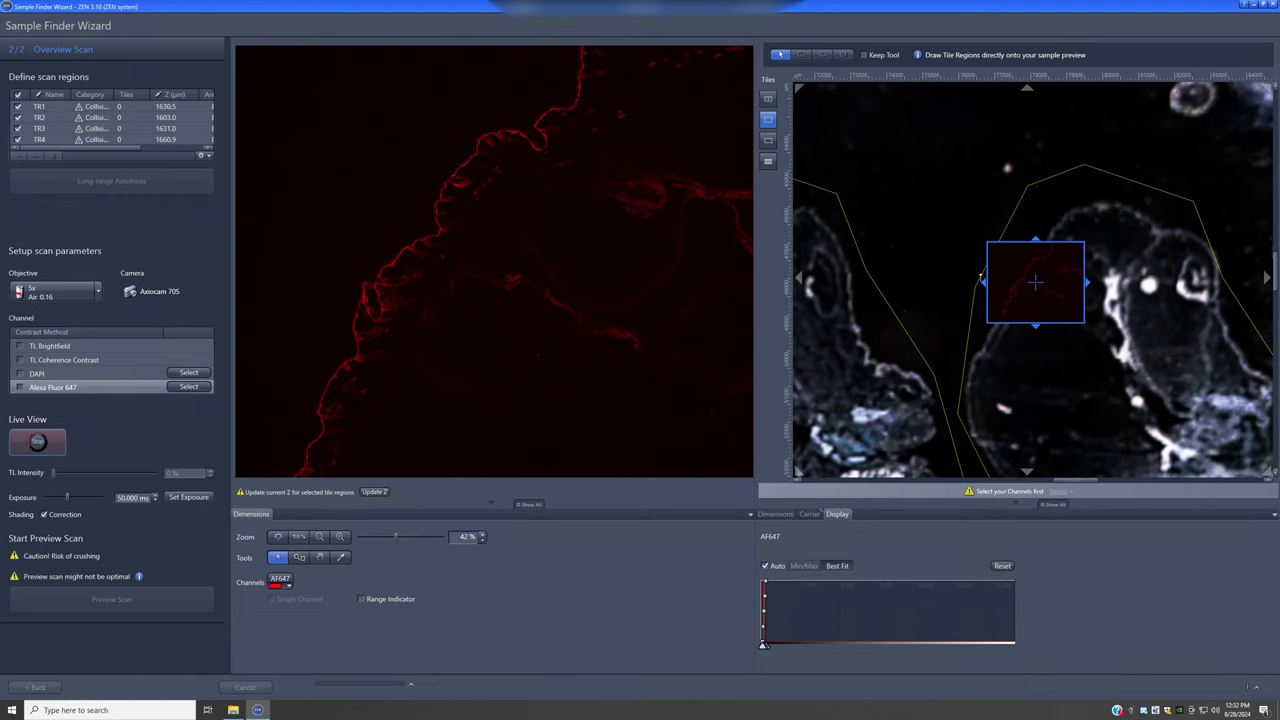
pyautogui.moveTo(1051, 275); pyautogui.dragTo(1146, 229)
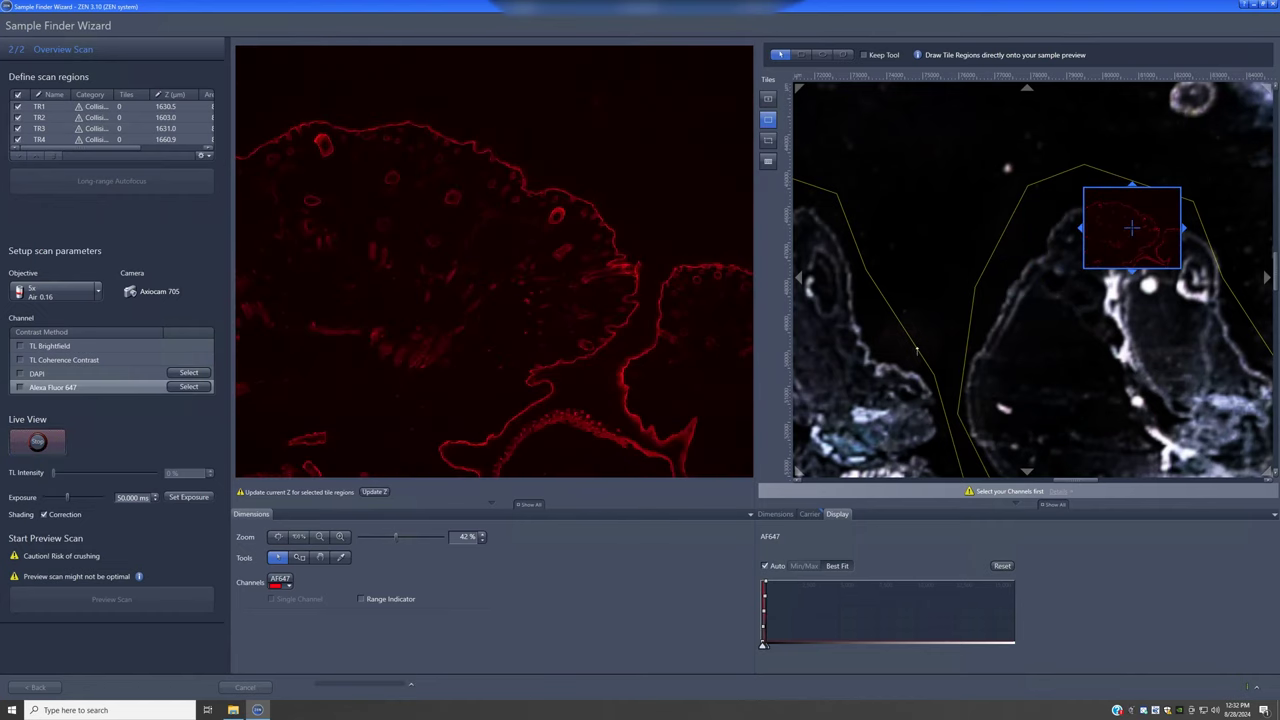
pyautogui.click(37, 442)
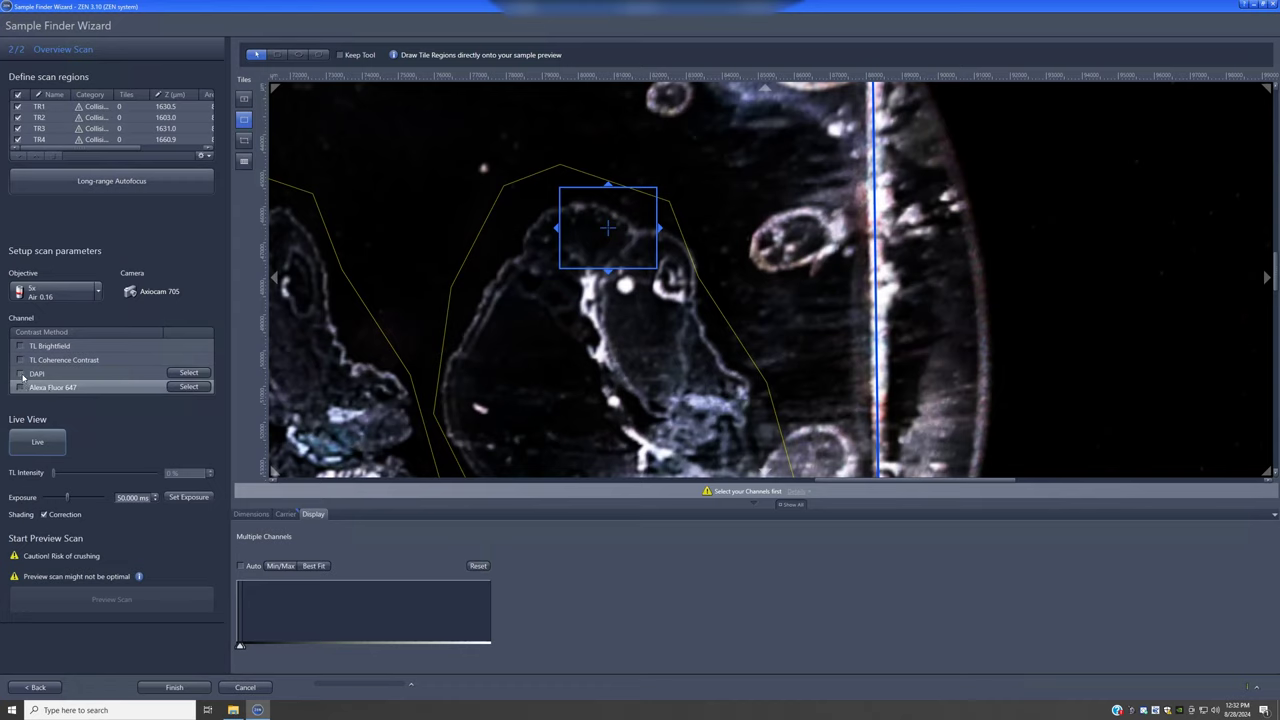
# Step: Run the preview scan of the four tile regions with only the DAPI channel included
pyautogui.click(21, 374)
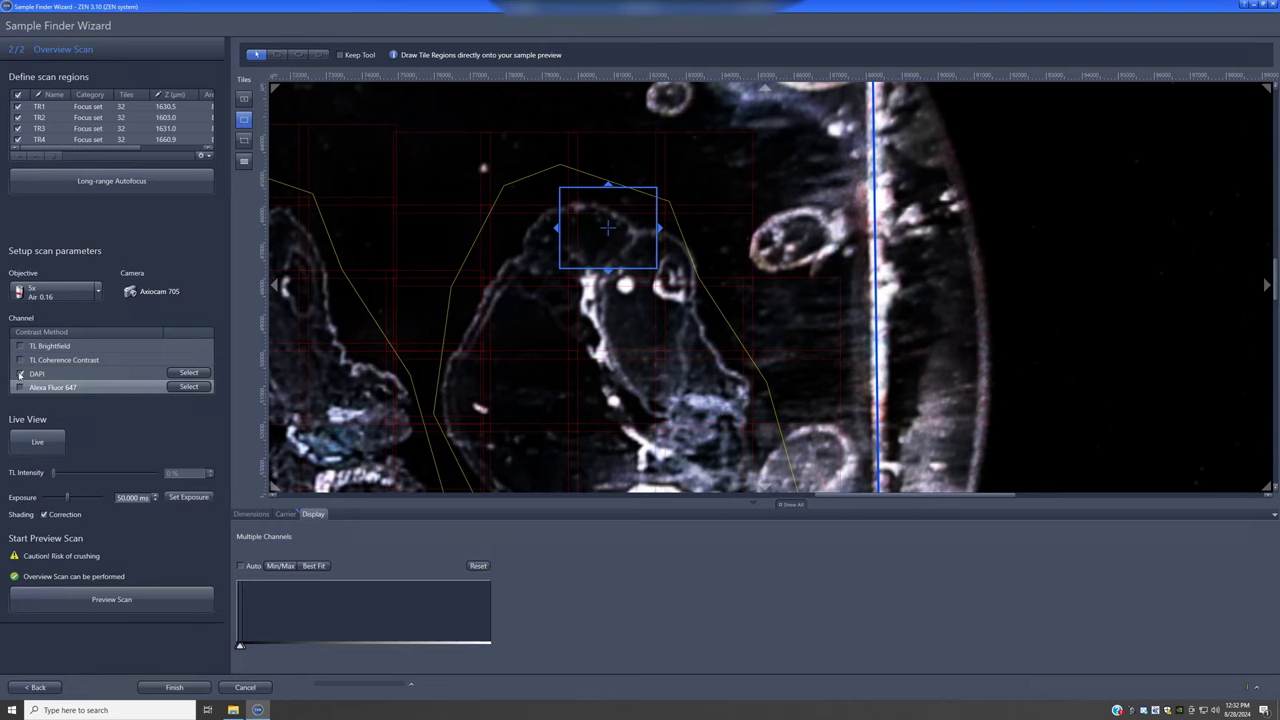
pyautogui.click(21, 388)
pyautogui.click(22, 360)
pyautogui.click(22, 360)
pyautogui.click(21, 389)
pyautogui.click(134, 605)
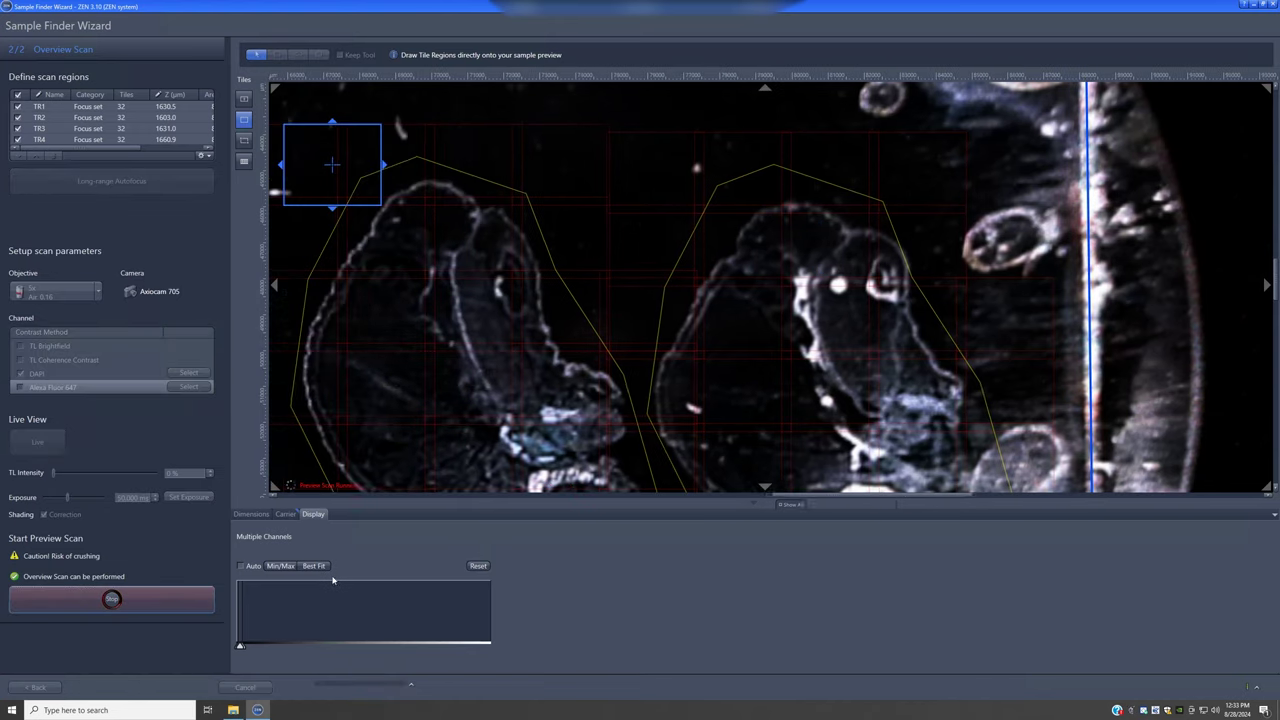
pyautogui.scroll(-5, 643, 351)
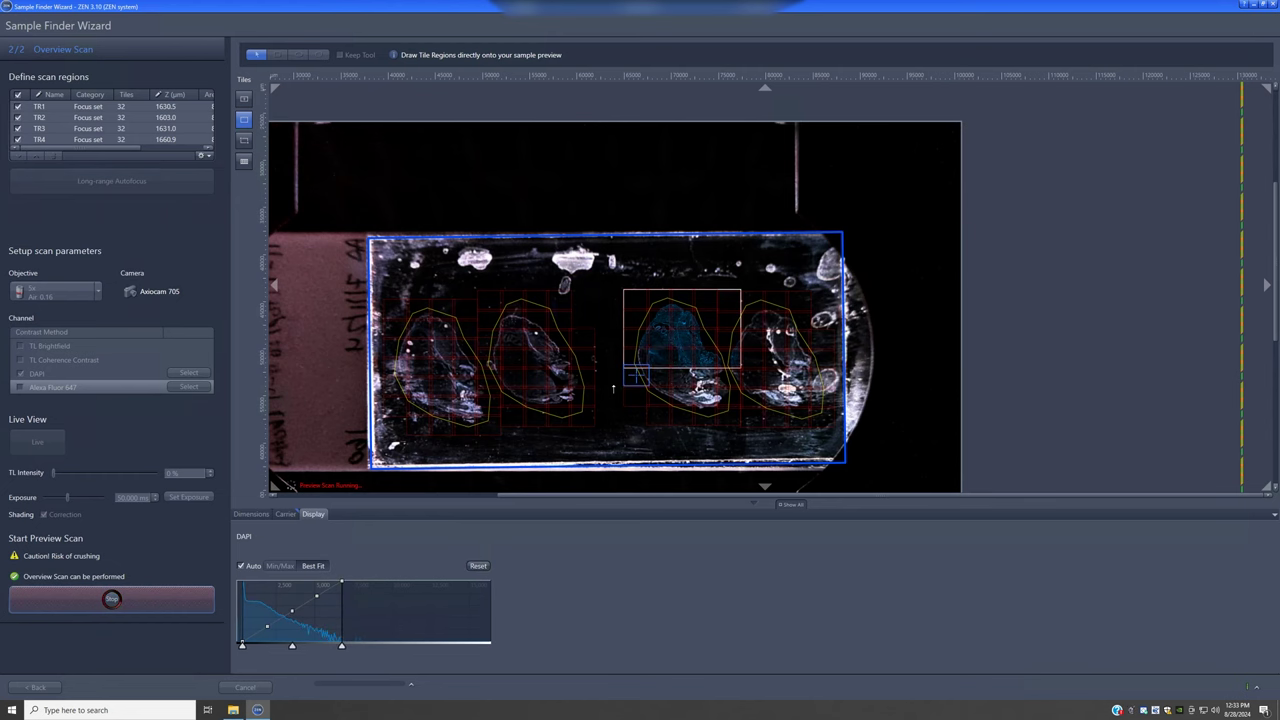
pyautogui.scroll(5, 683, 378)
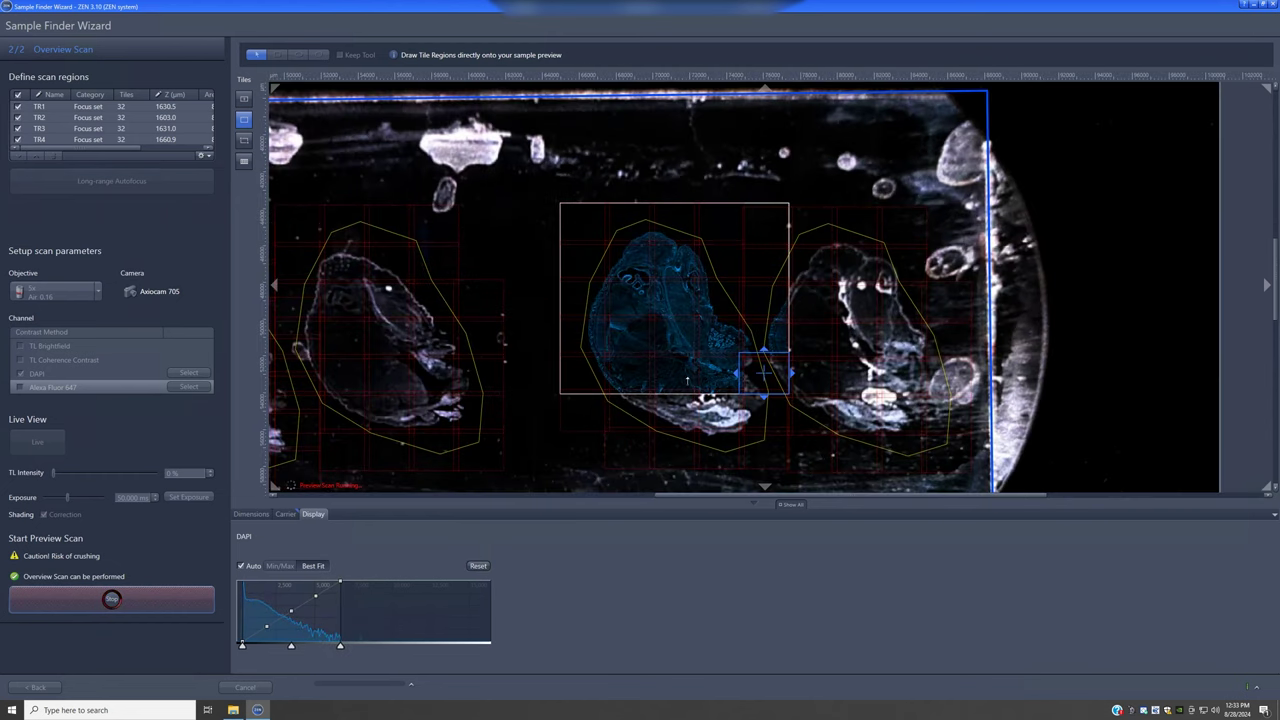
pyautogui.scroll(1, 684, 380)
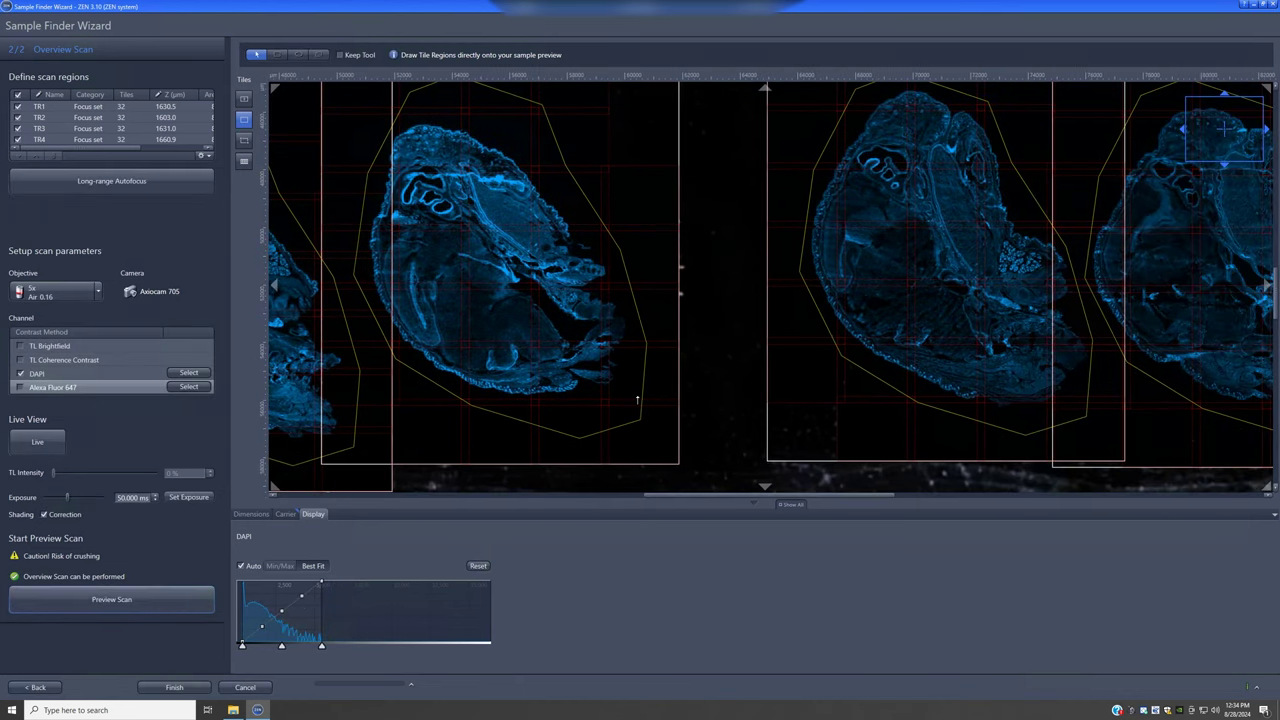
# Step: Finish the wizard using the experiment MSL_DAPI_af488_af568_af647, transferring only the detected Sample Carrier template
pyautogui.click(174, 688)
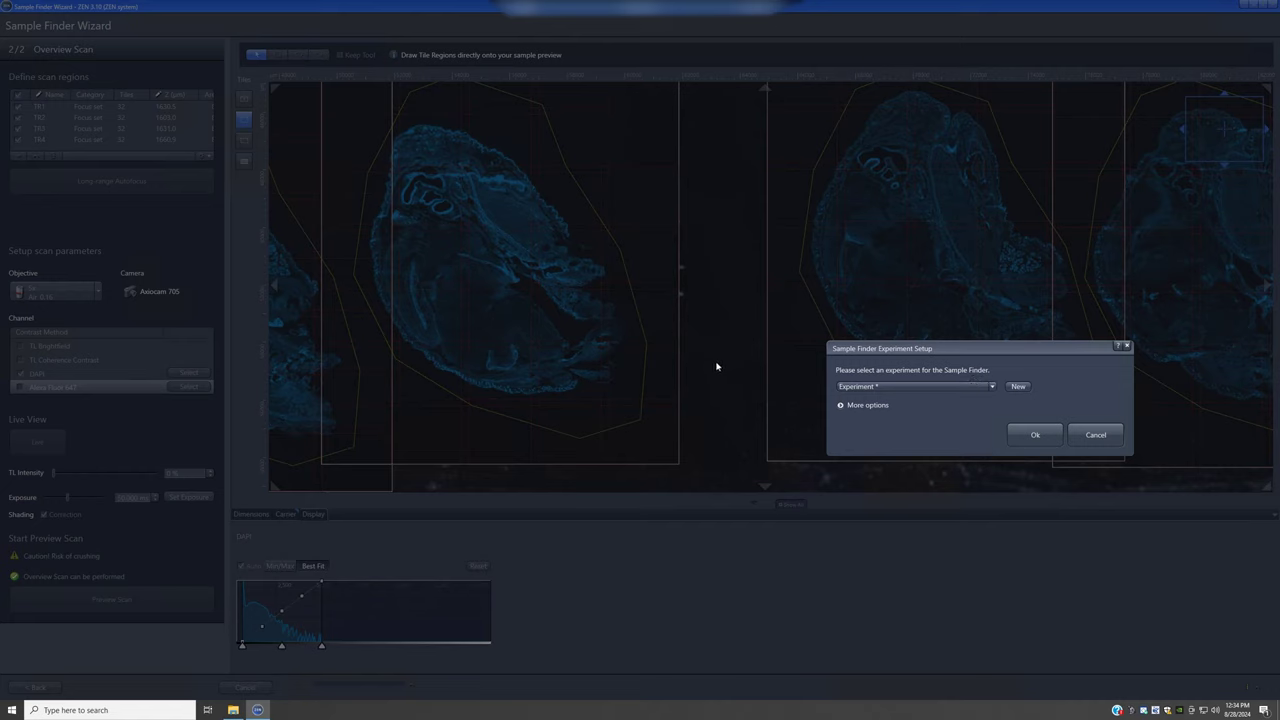
pyautogui.click(890, 389)
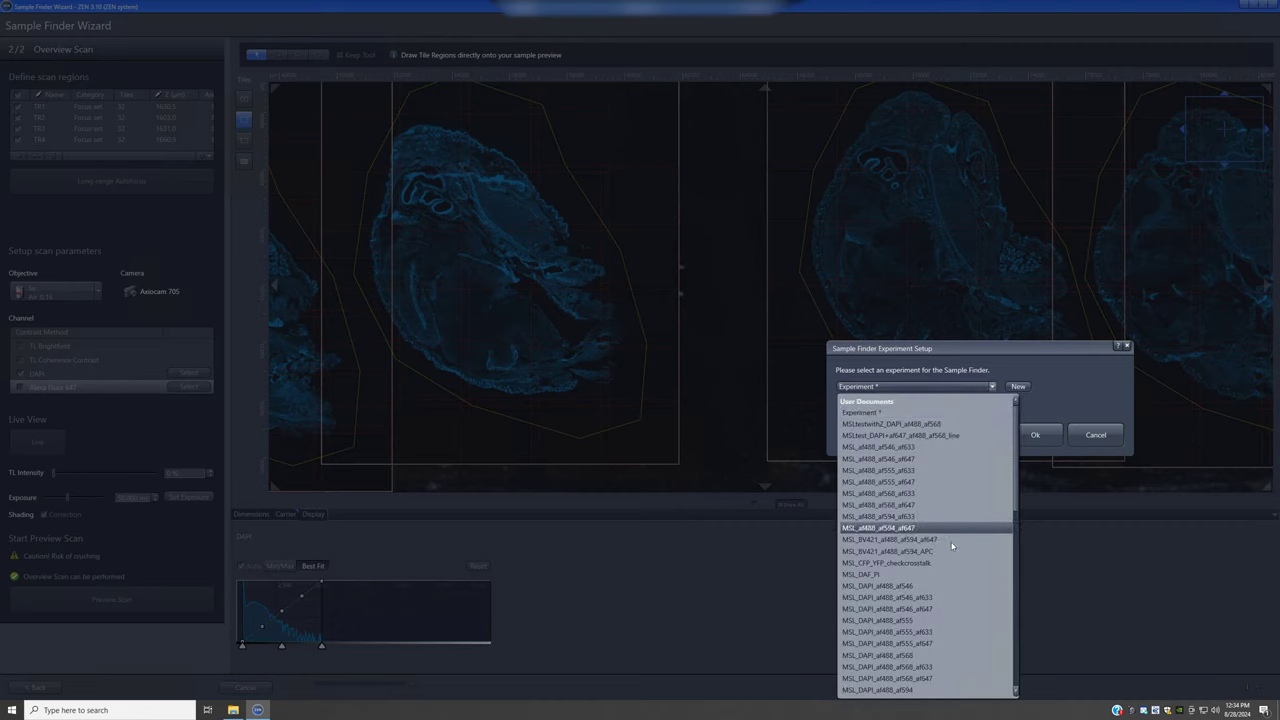
pyautogui.click(939, 679)
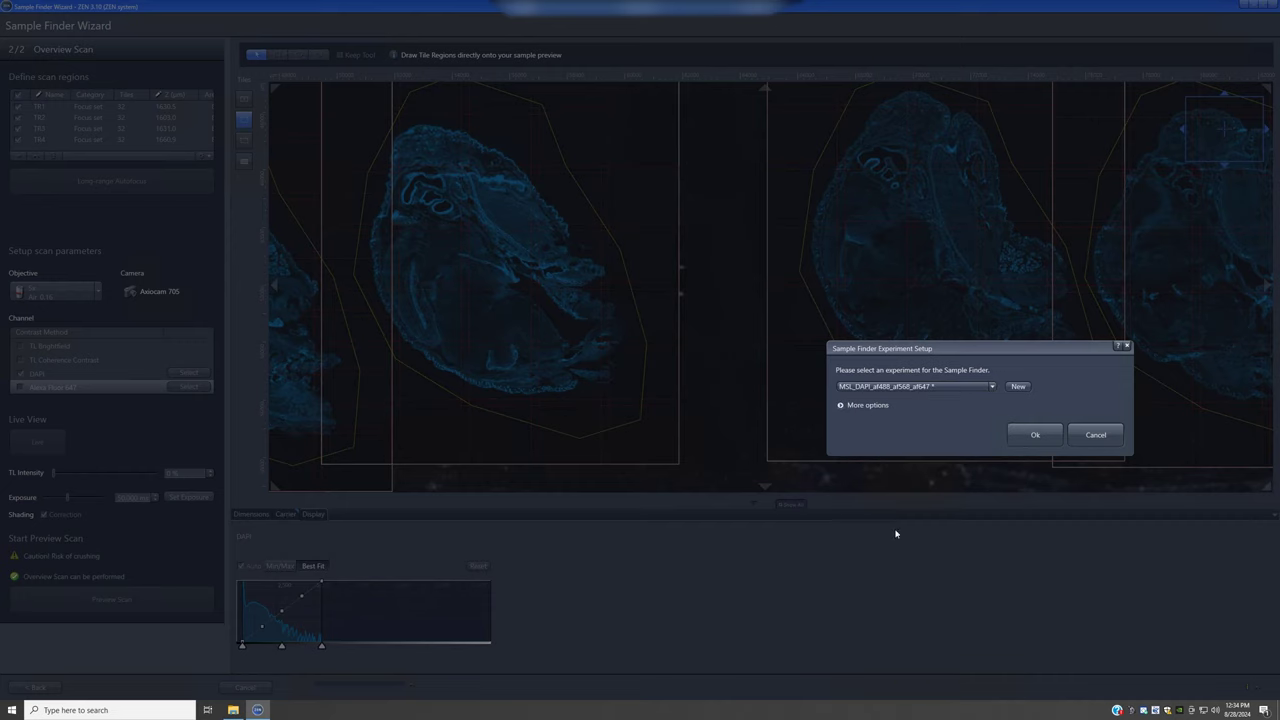
pyautogui.click(858, 407)
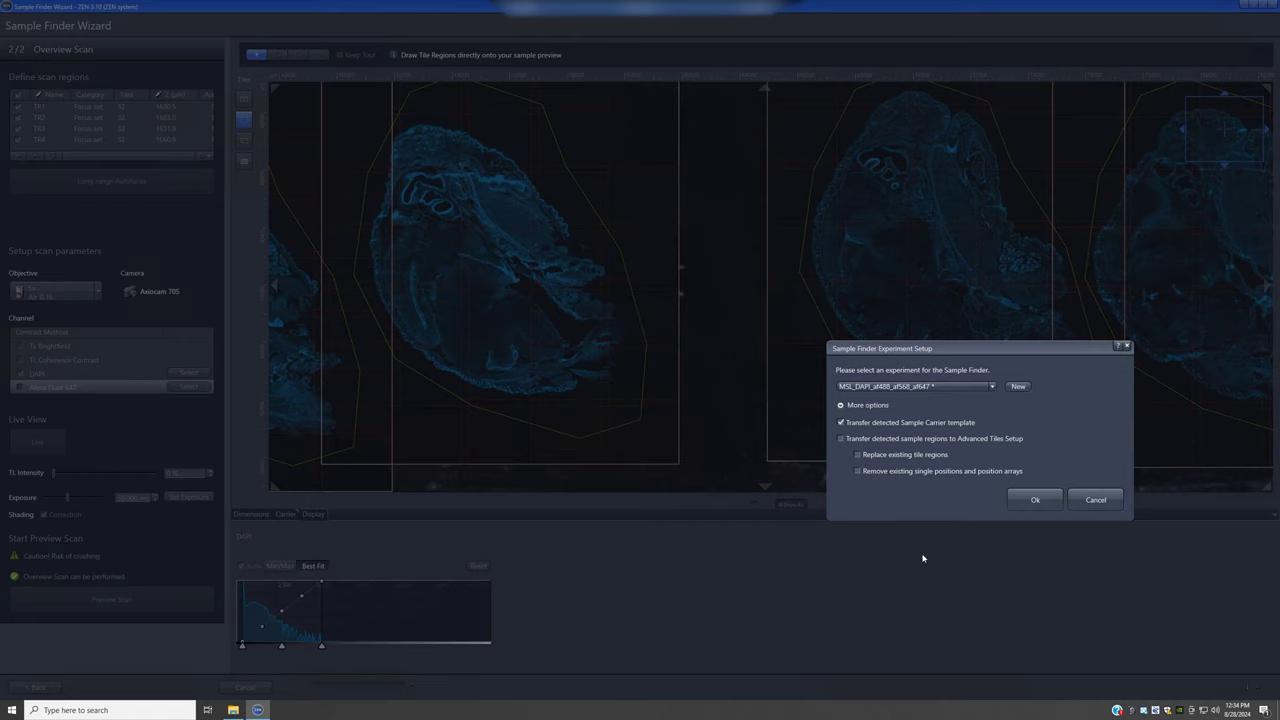
pyautogui.click(1038, 500)
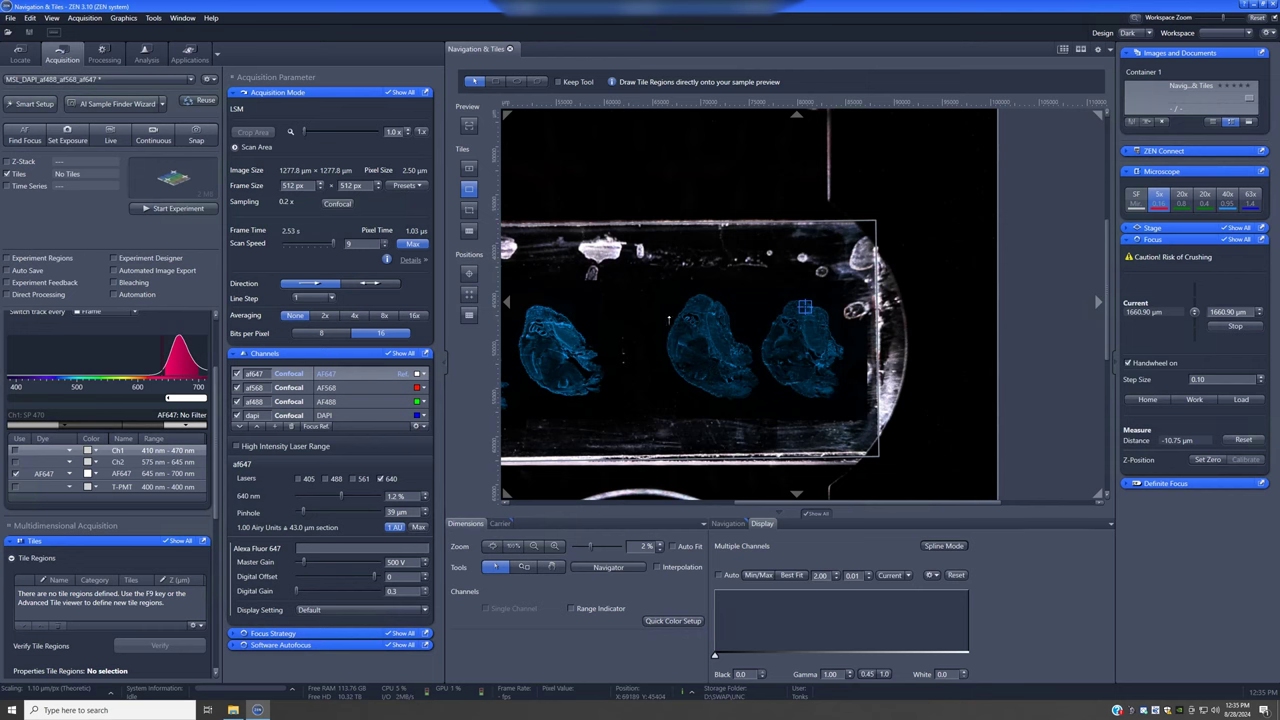
# Step: Switch to the 20x/0.8 objective and move the field of view onto the ring-shaped structure in the second section from the left
pyautogui.scroll(-1, 659, 333)
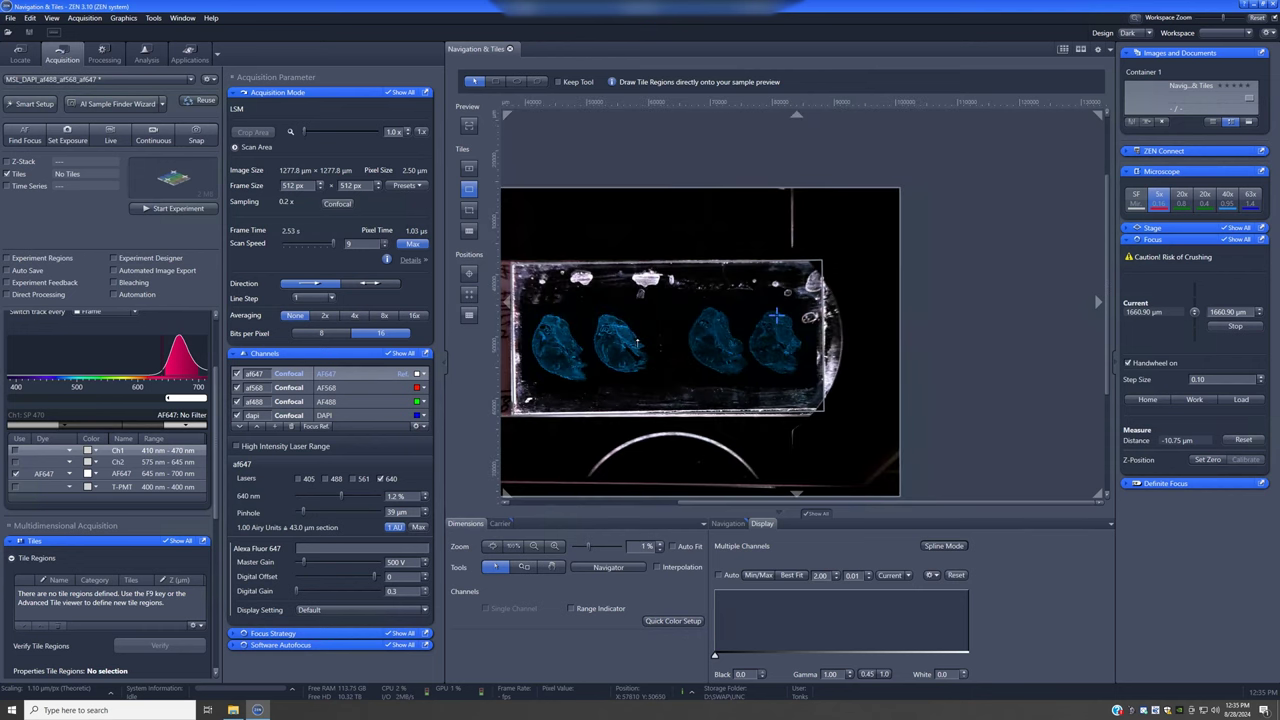
pyautogui.moveTo(645, 324); pyautogui.dragTo(806, 275)
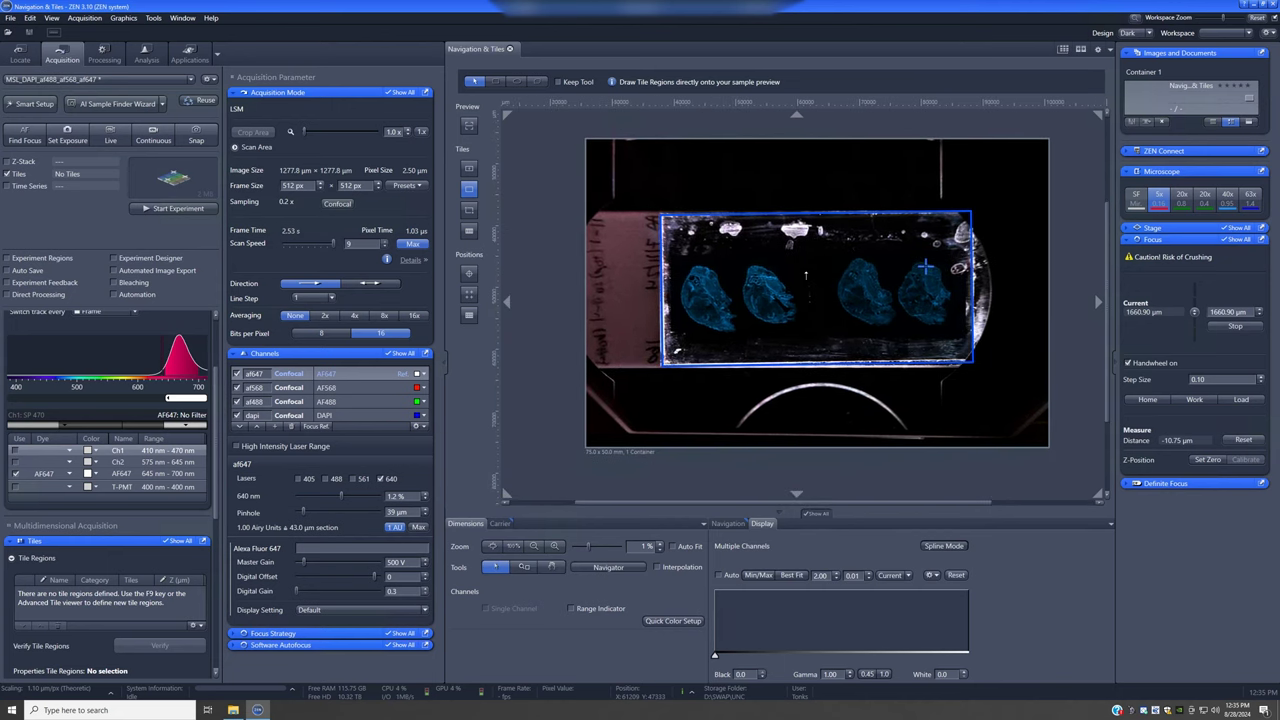
pyautogui.scroll(1, 808, 283)
pyautogui.scroll(1, 810, 288)
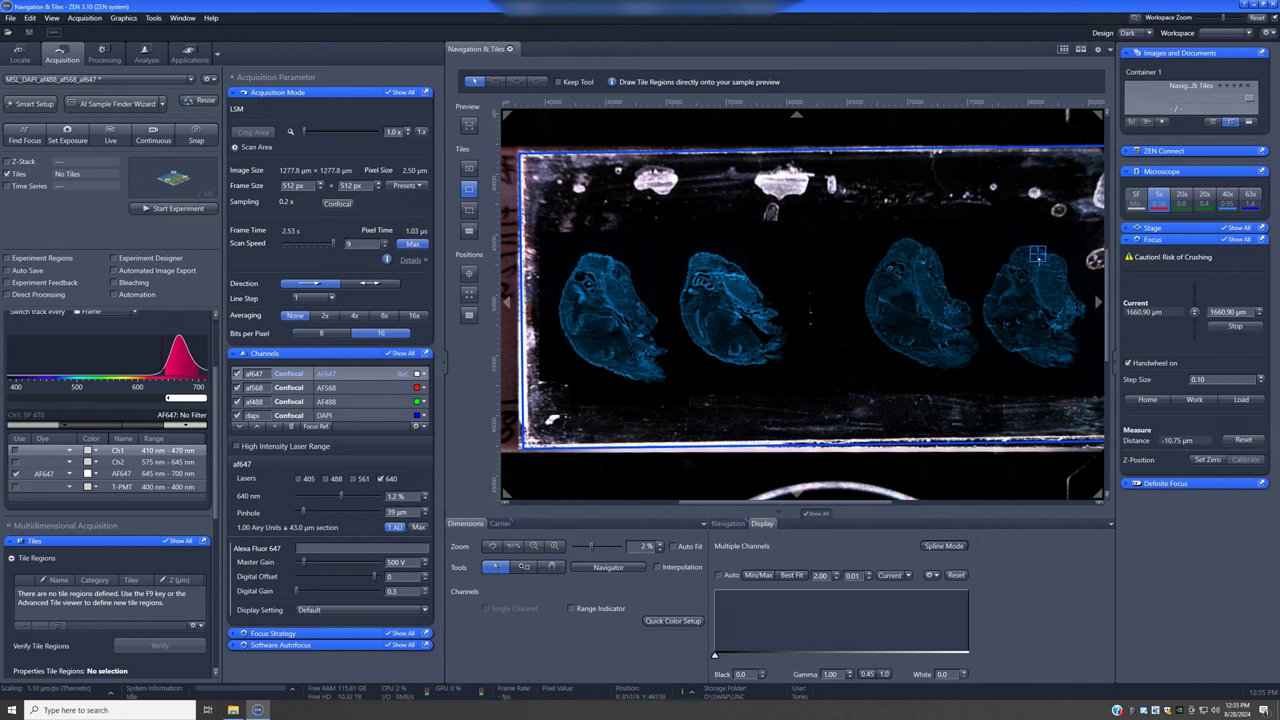
pyautogui.click(1181, 203)
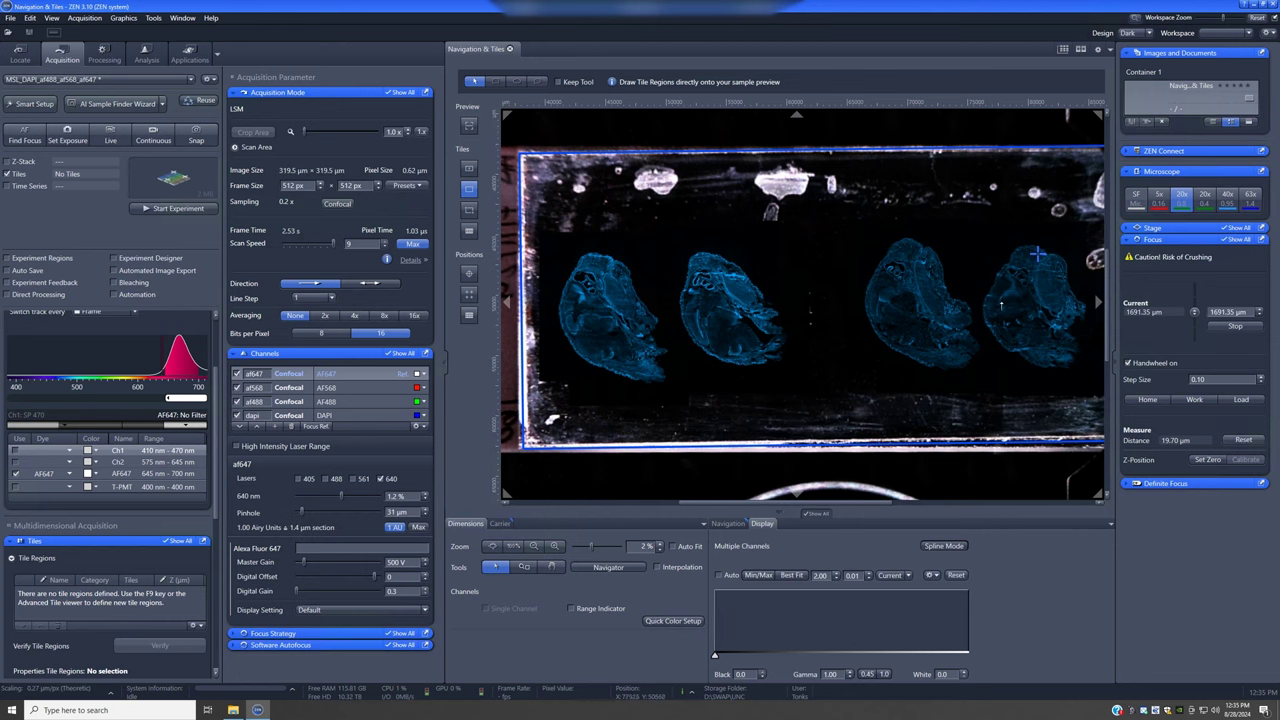
pyautogui.scroll(8, 709, 290)
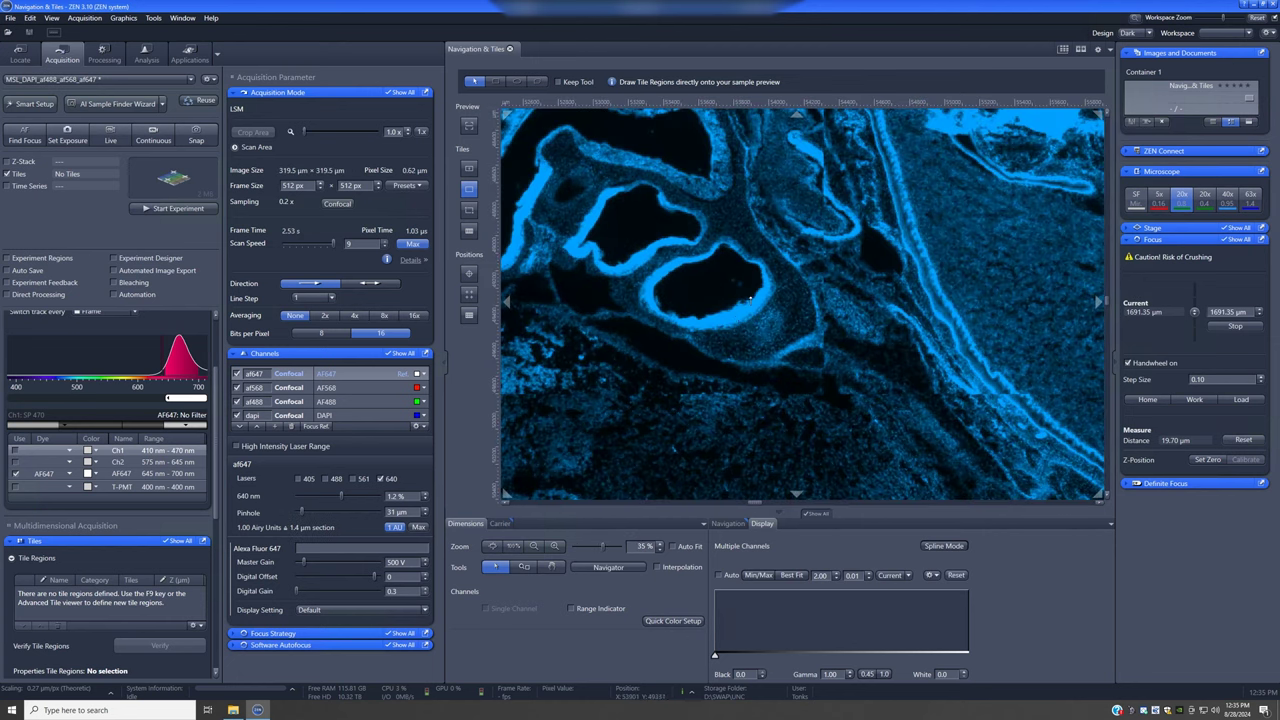
pyautogui.scroll(1, 760, 290)
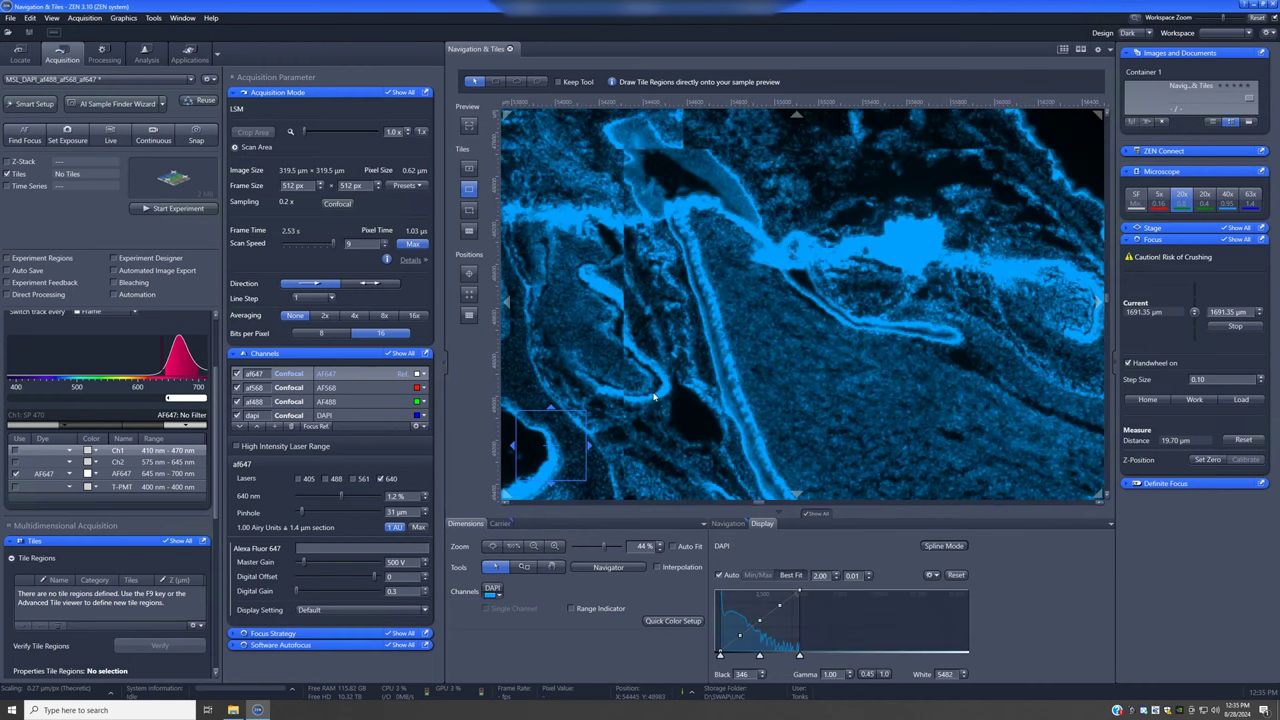
# Step: Select the dapi channel and check it live in the navigation view, then stop the live view
pyautogui.click(344, 415)
pyautogui.click(110, 134)
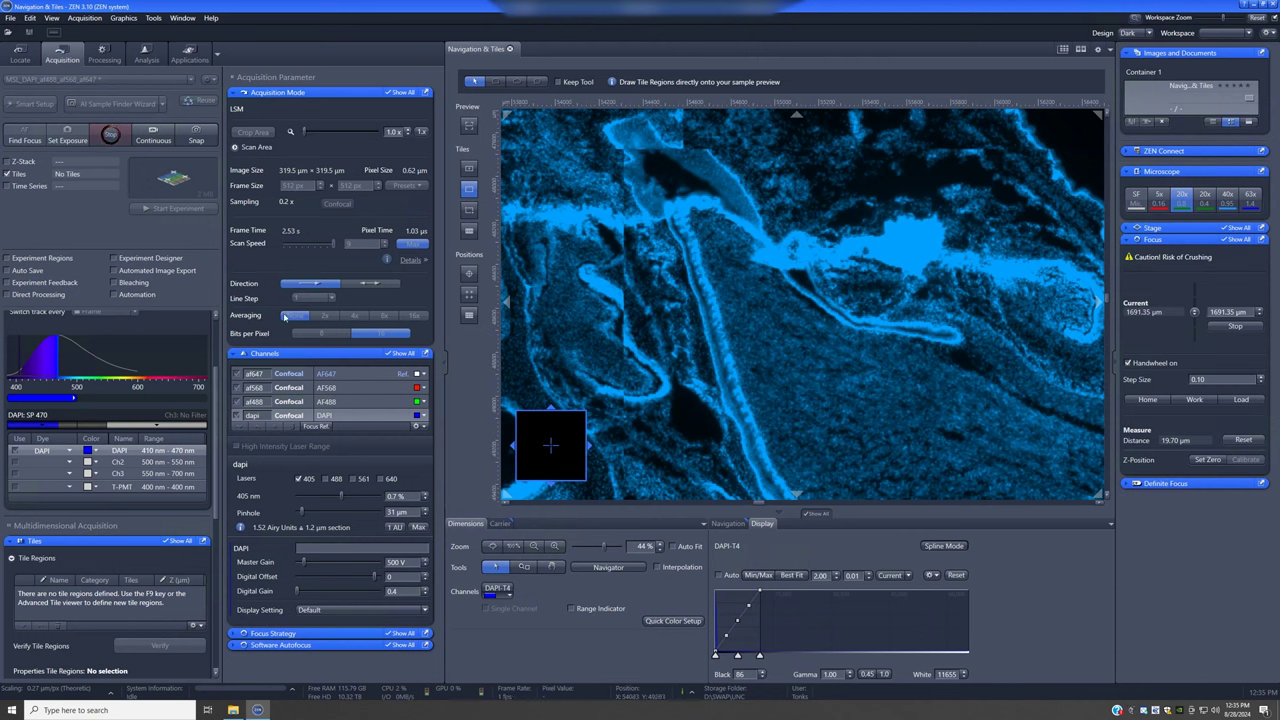
pyautogui.click(112, 137)
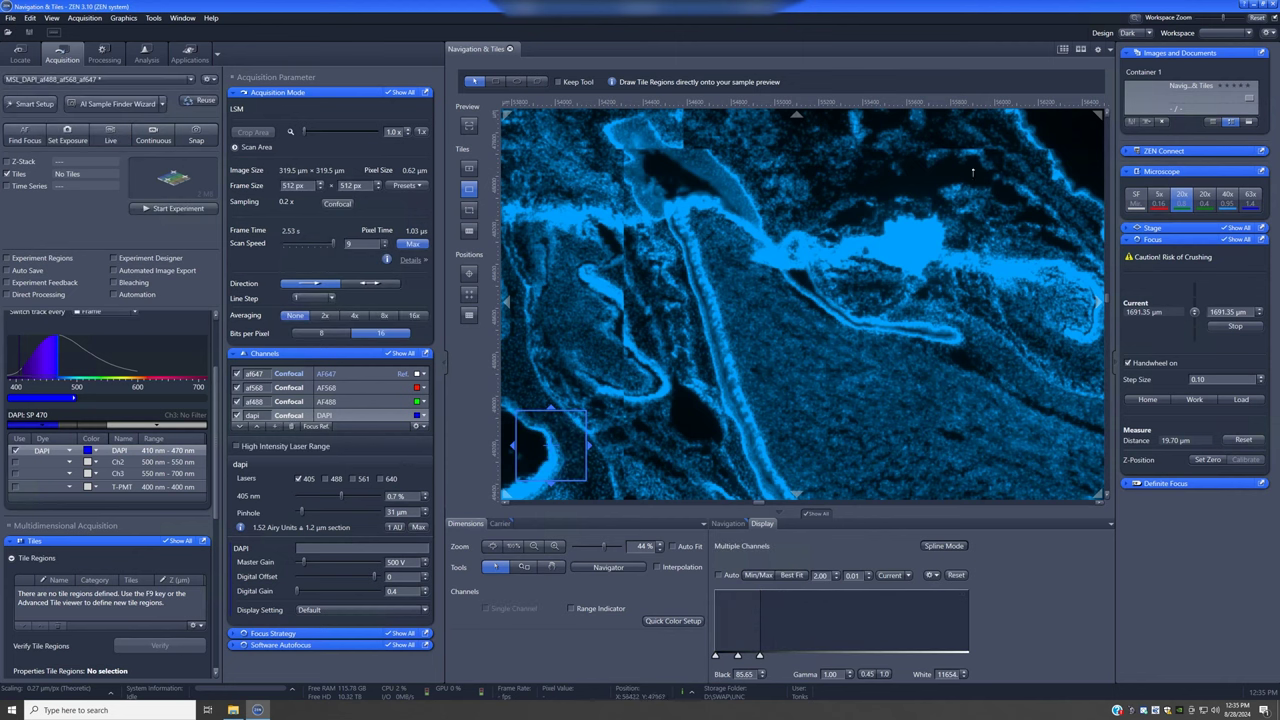
# Step: Set live images to show in a separate container and restart the live view with the Range Indicator on
pyautogui.click(728, 523)
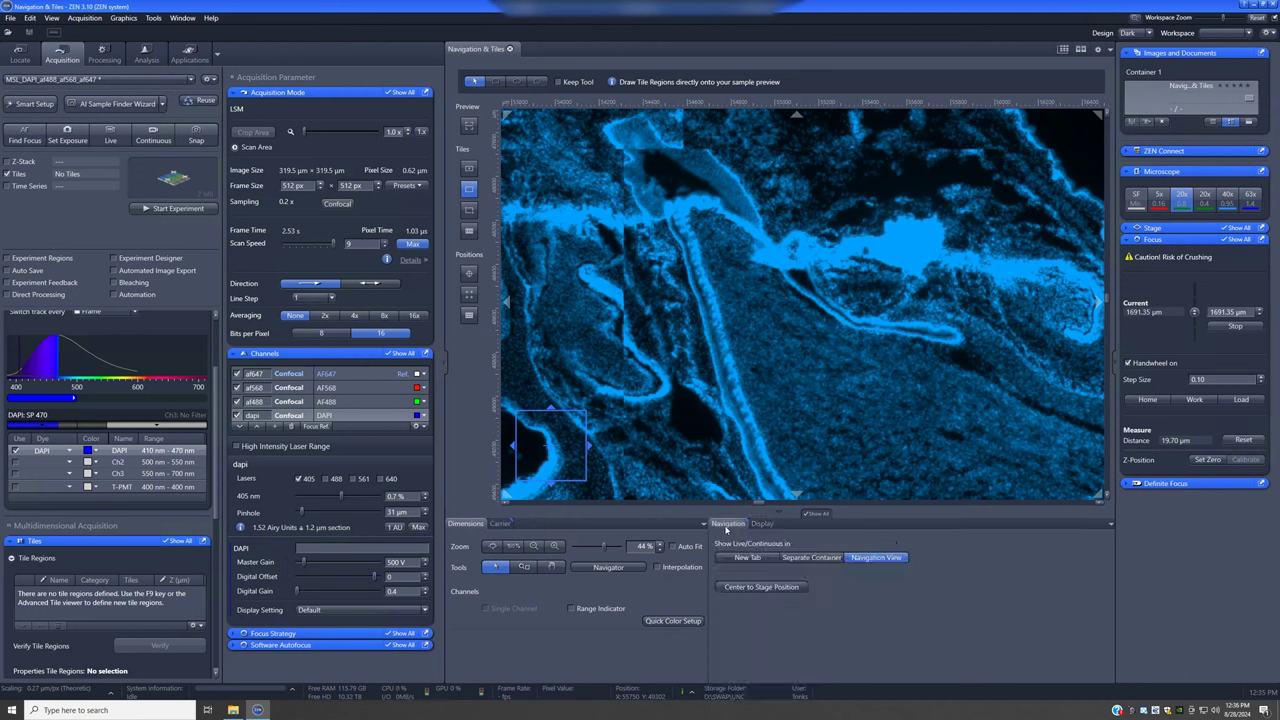
pyautogui.click(803, 560)
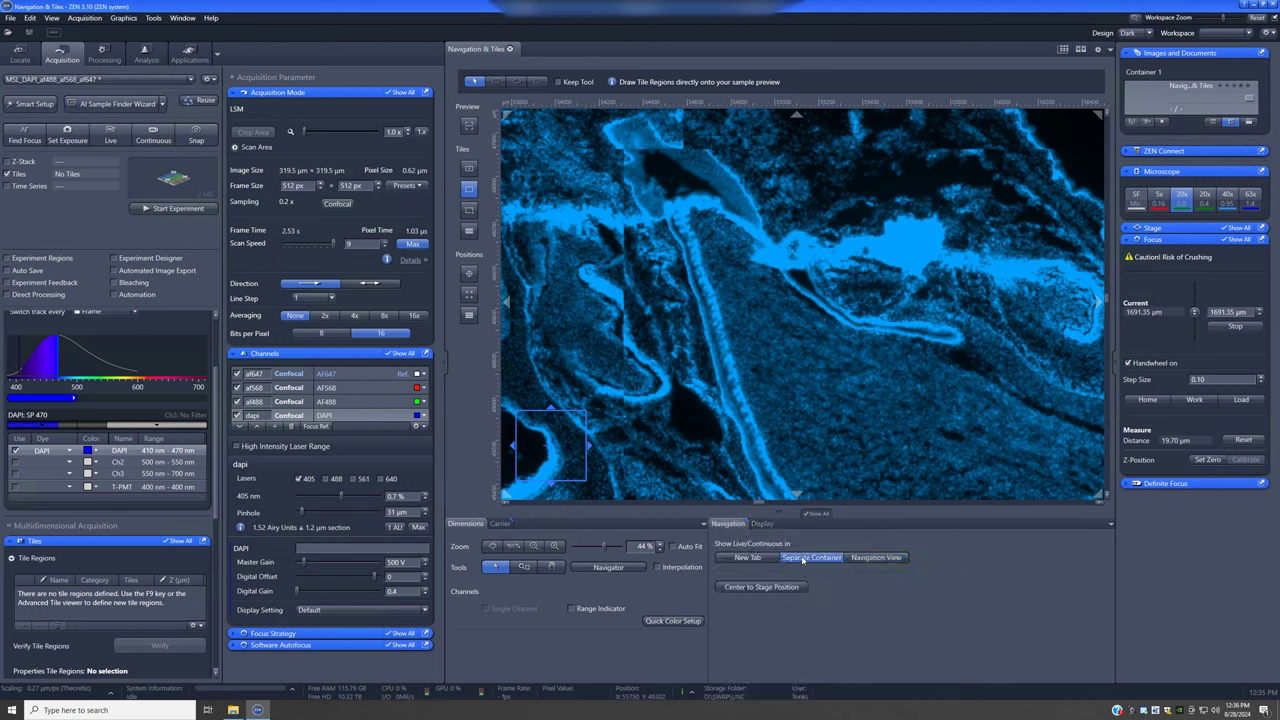
pyautogui.click(111, 135)
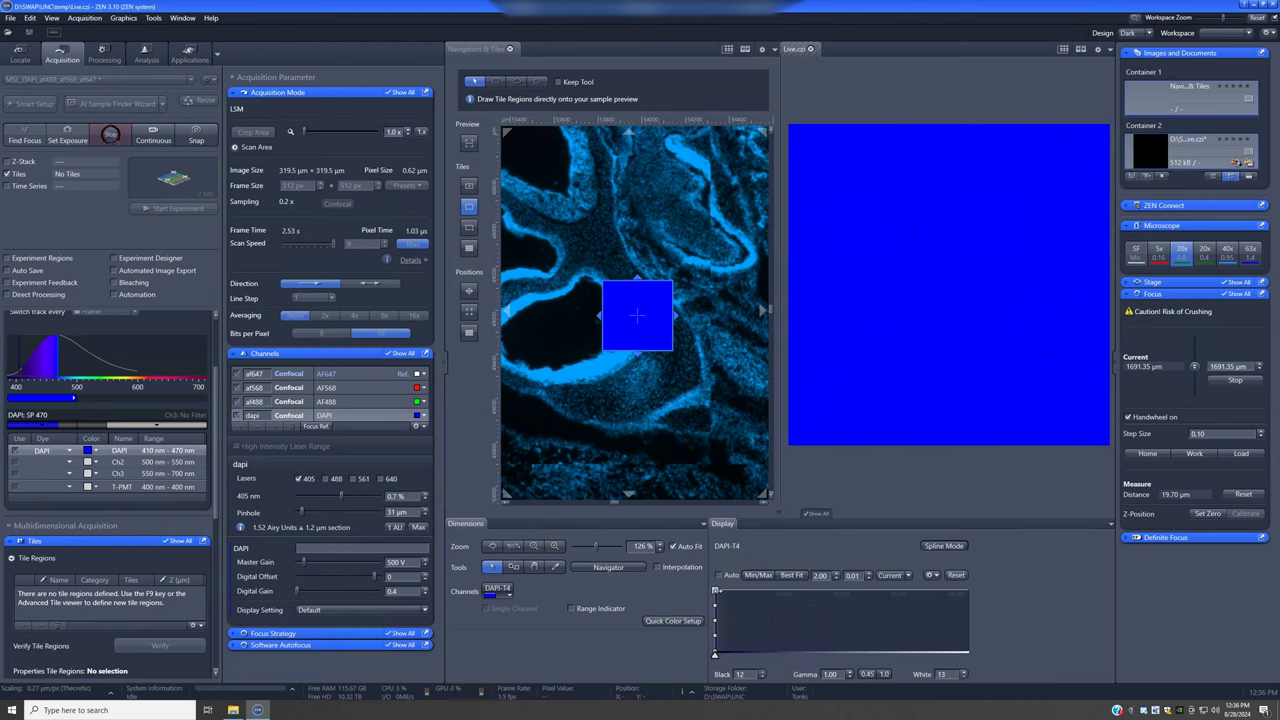
pyautogui.click(619, 609)
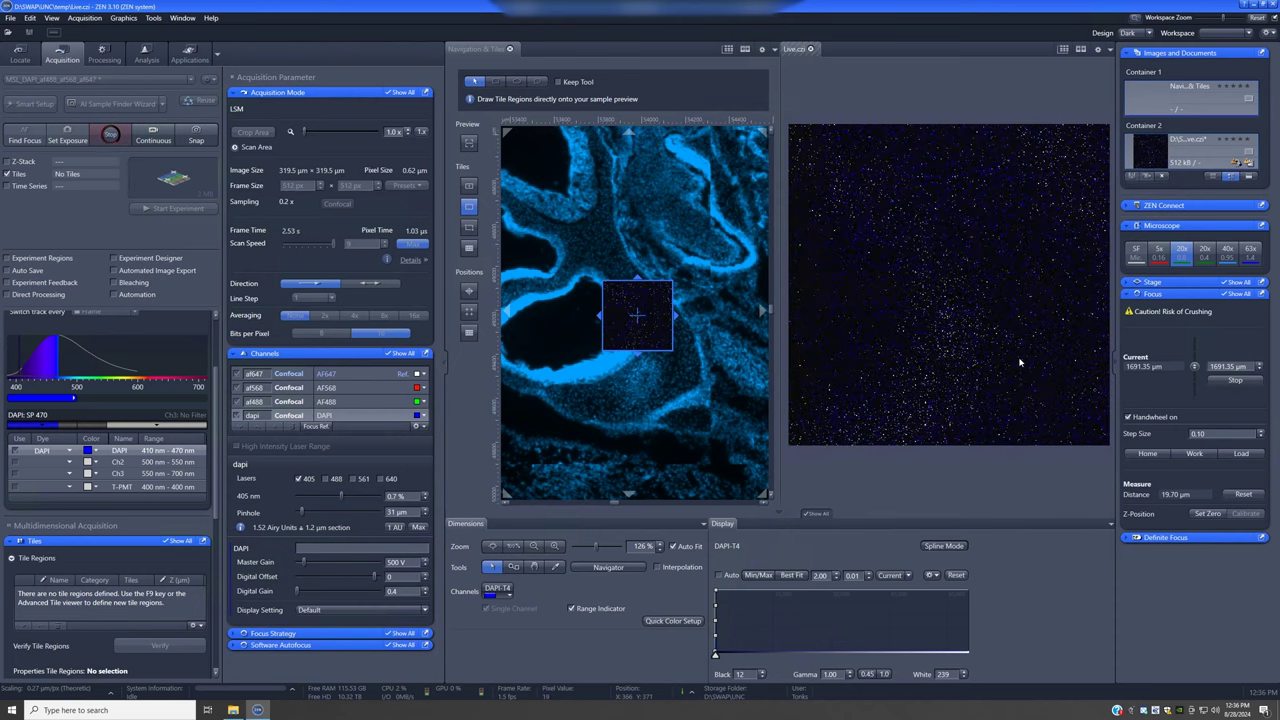
# Step: Focus the live dapi image down to 1645.35 µm, changing the focus speed to Fast (2 µm)
pyautogui.scroll(-7, 1021, 366)
pyautogui.scroll(-5, 1020, 375)
pyautogui.scroll(-4, 1019, 372)
pyautogui.scroll(-6, 982, 378)
pyautogui.scroll(-7, 983, 383)
pyautogui.scroll(-1, 982, 383)
pyautogui.click(832, 426)
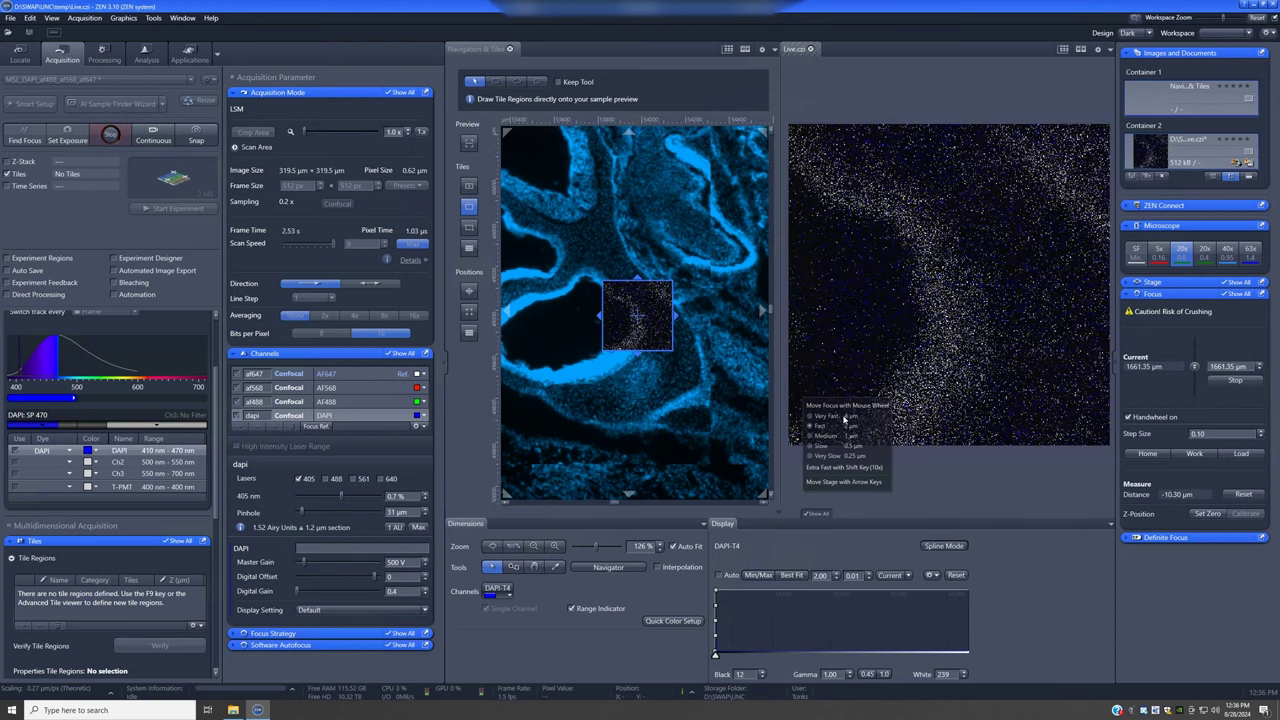
pyautogui.scroll(-4, 1006, 340)
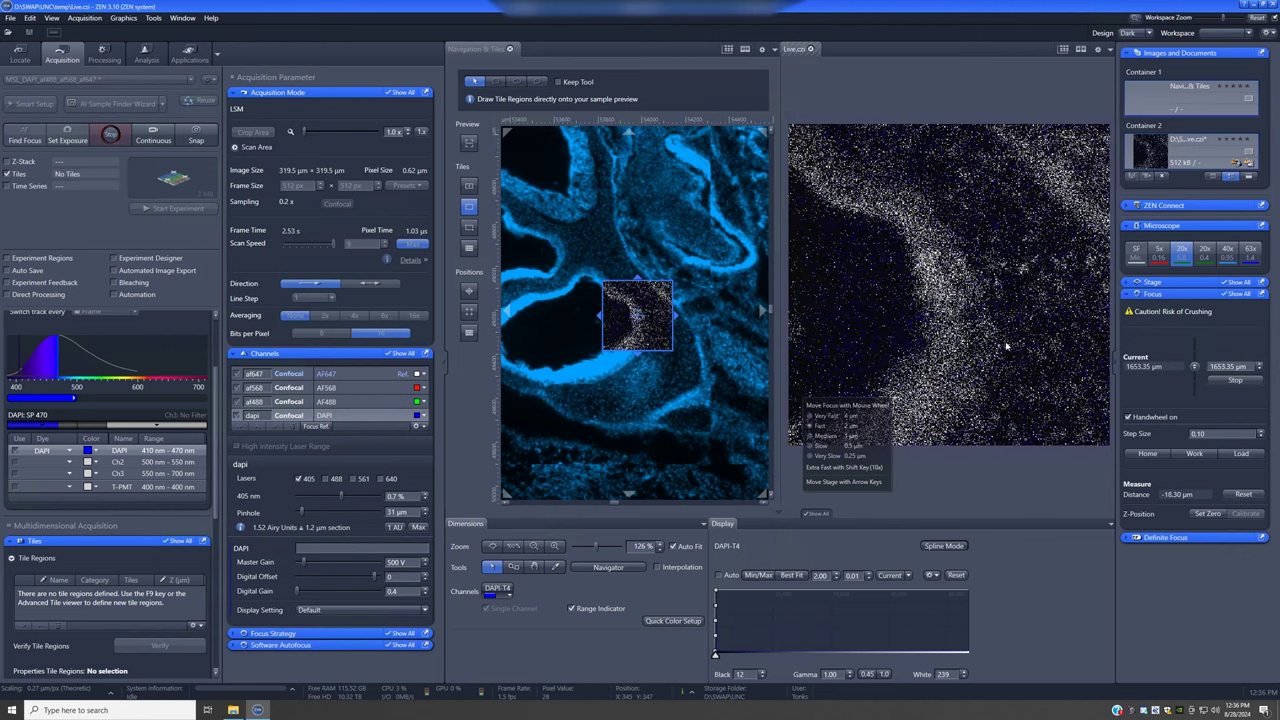
pyautogui.scroll(-4, 1006, 346)
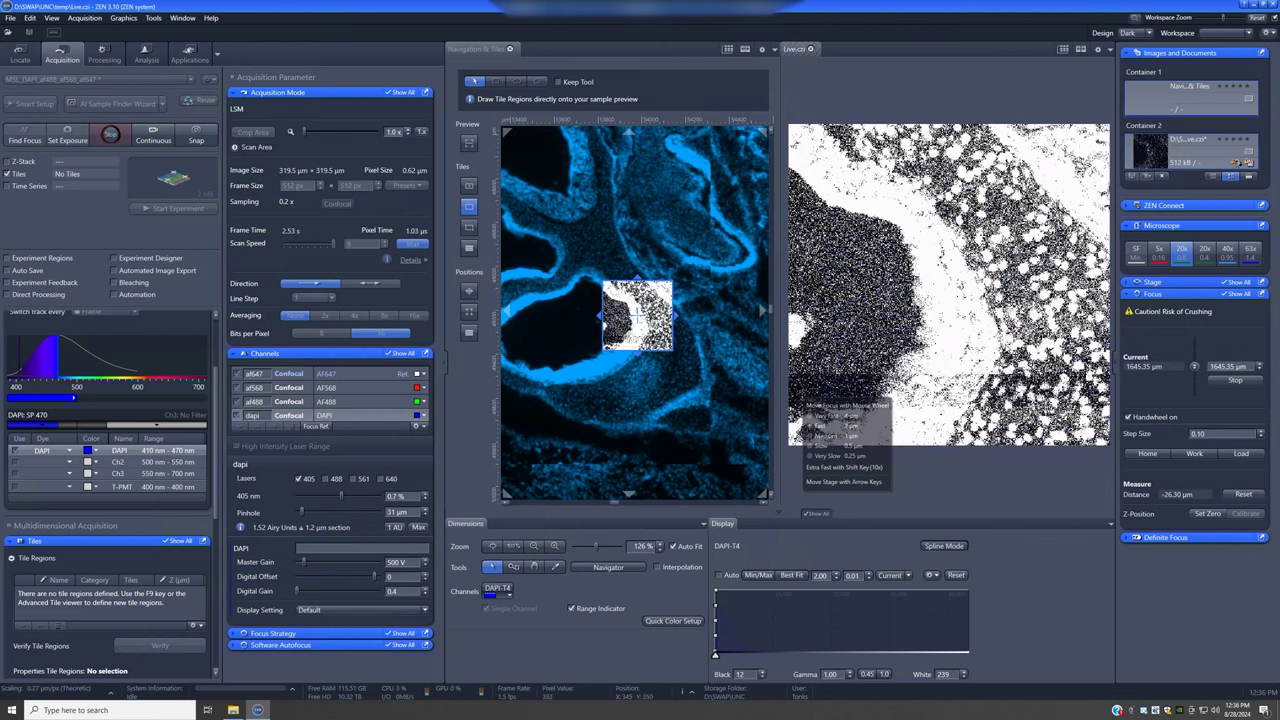
# Step: Apply Best Fit display contrast to the live image of the dapi, af488 and af568 channels one after another
pyautogui.click(795, 576)
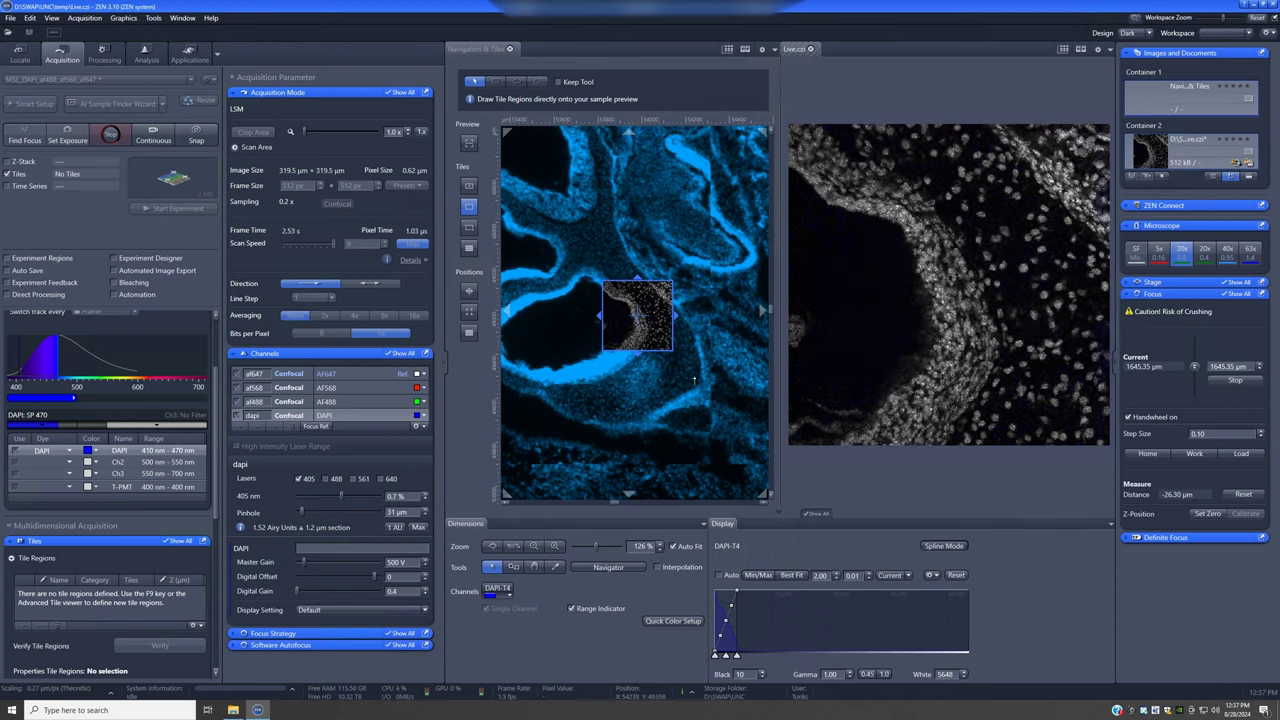
pyautogui.click(344, 404)
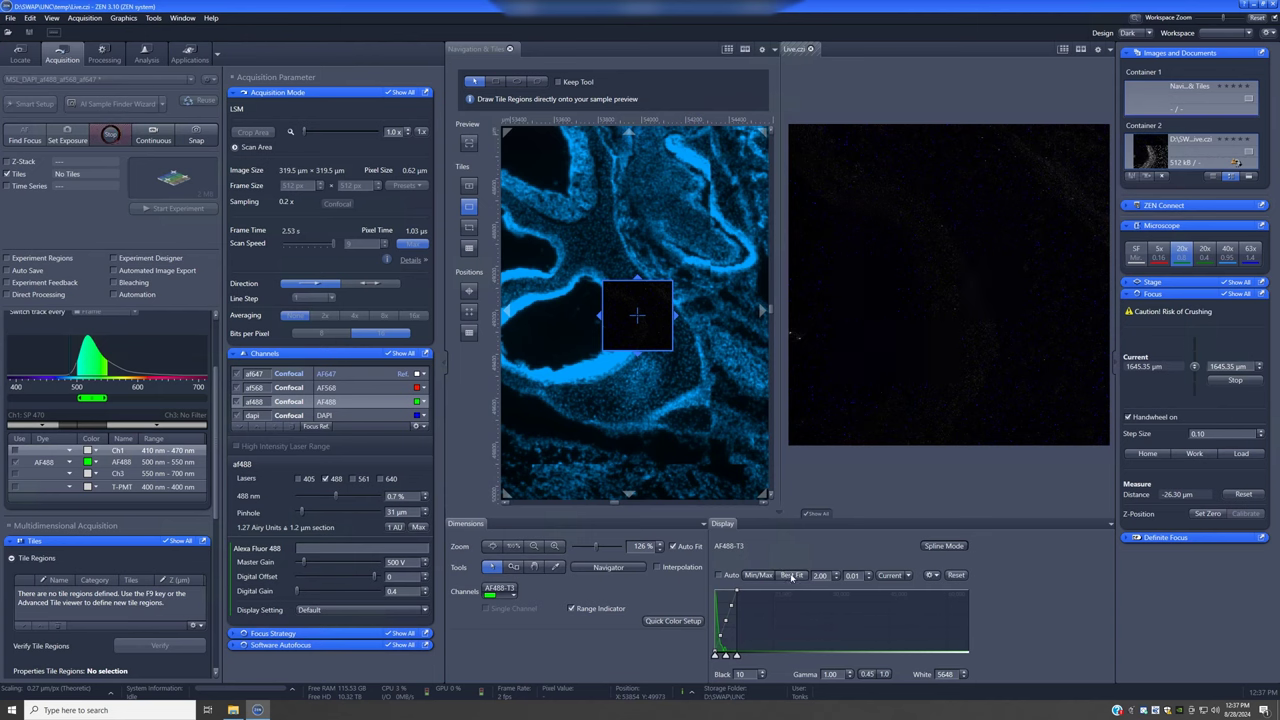
pyautogui.click(791, 577)
pyautogui.click(347, 390)
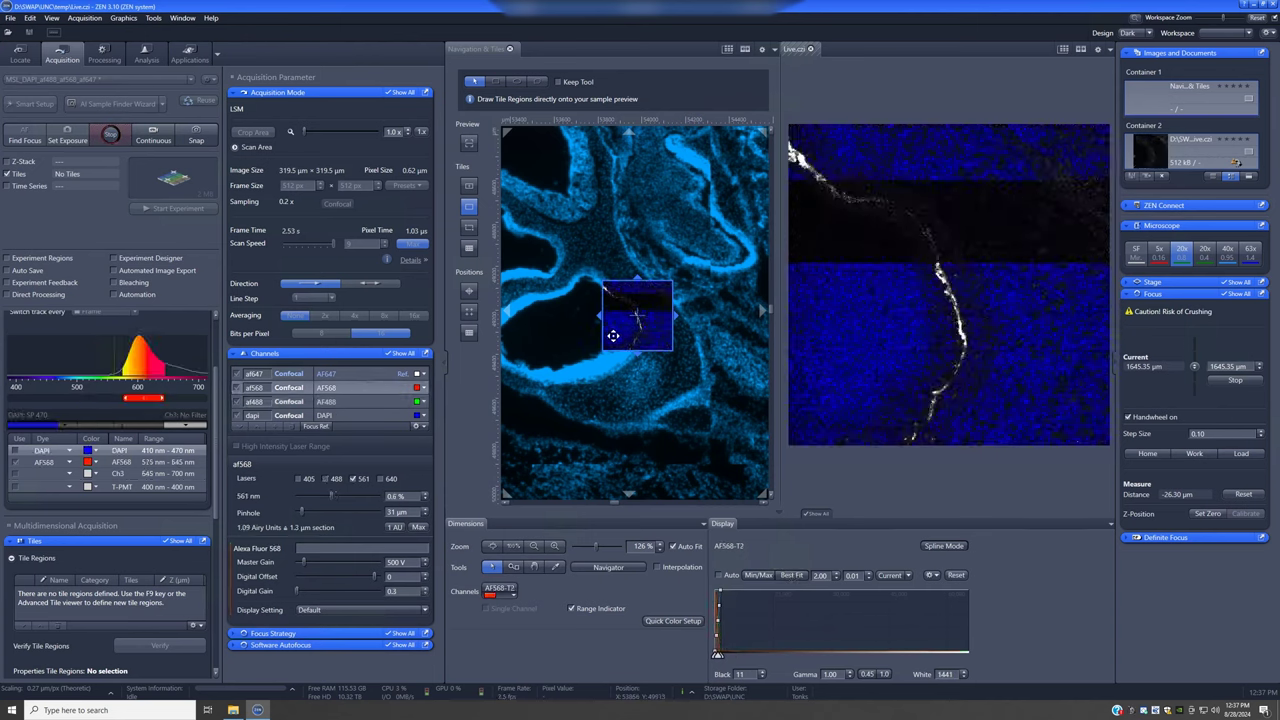
pyautogui.click(802, 580)
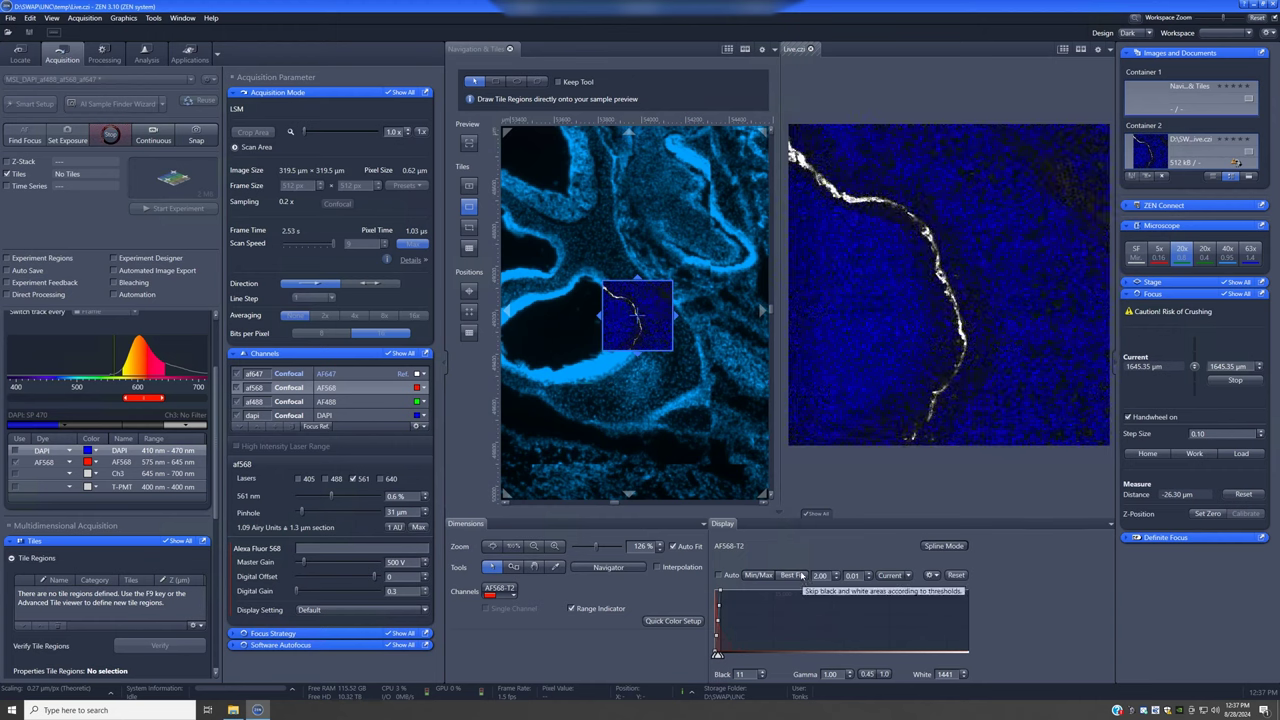
# Step: Switch the live view to the af647 channel and move the field of view to the upper edge of the second section from the left
pyautogui.click(337, 375)
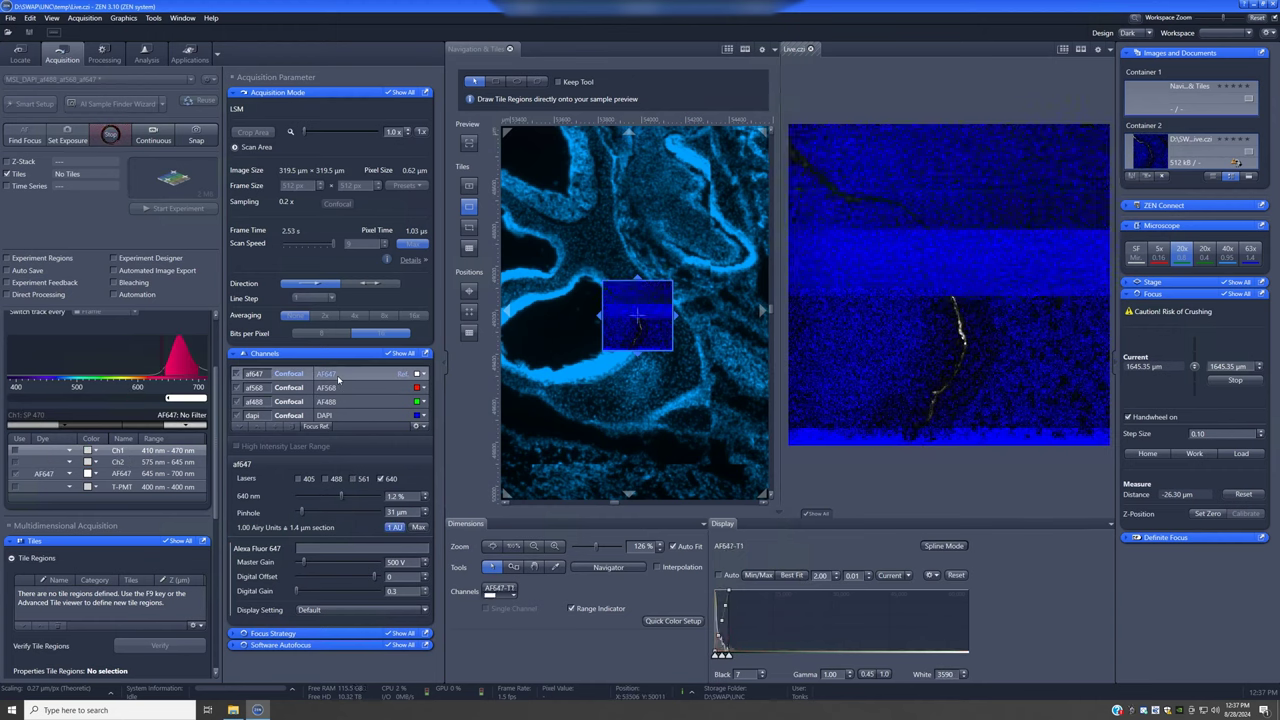
pyautogui.scroll(-4, 618, 243)
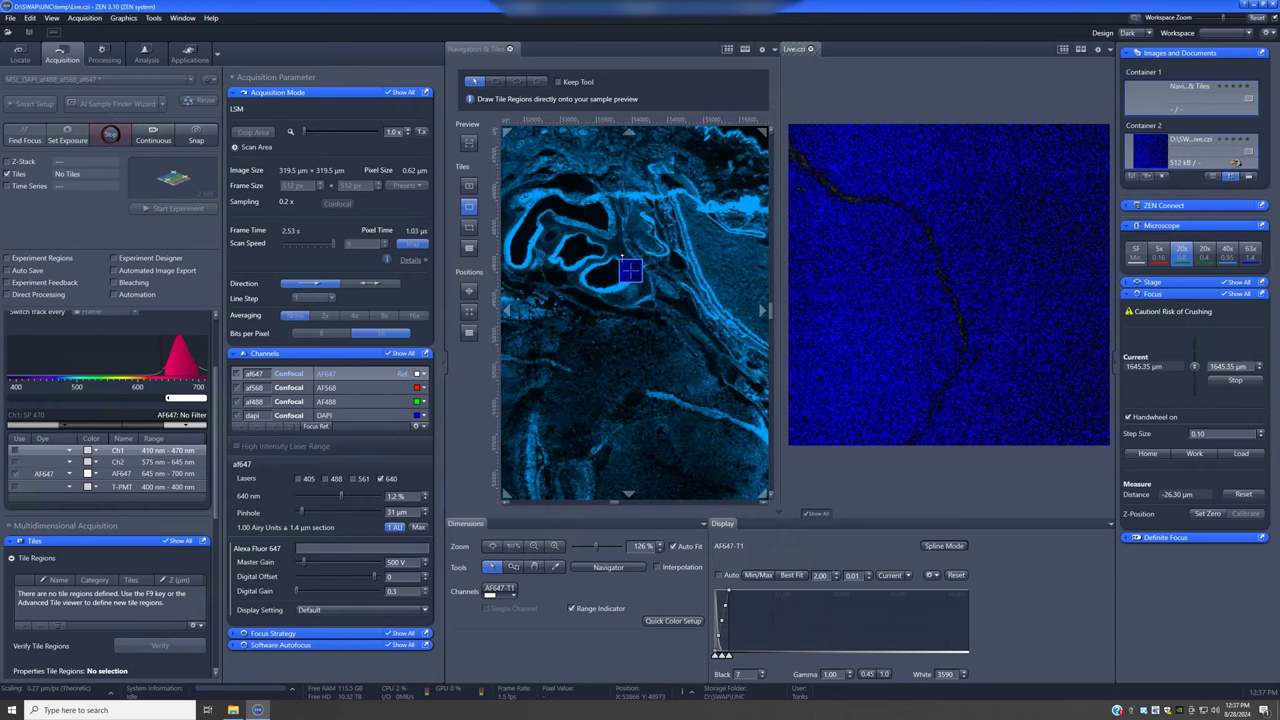
pyautogui.scroll(-2, 596, 250)
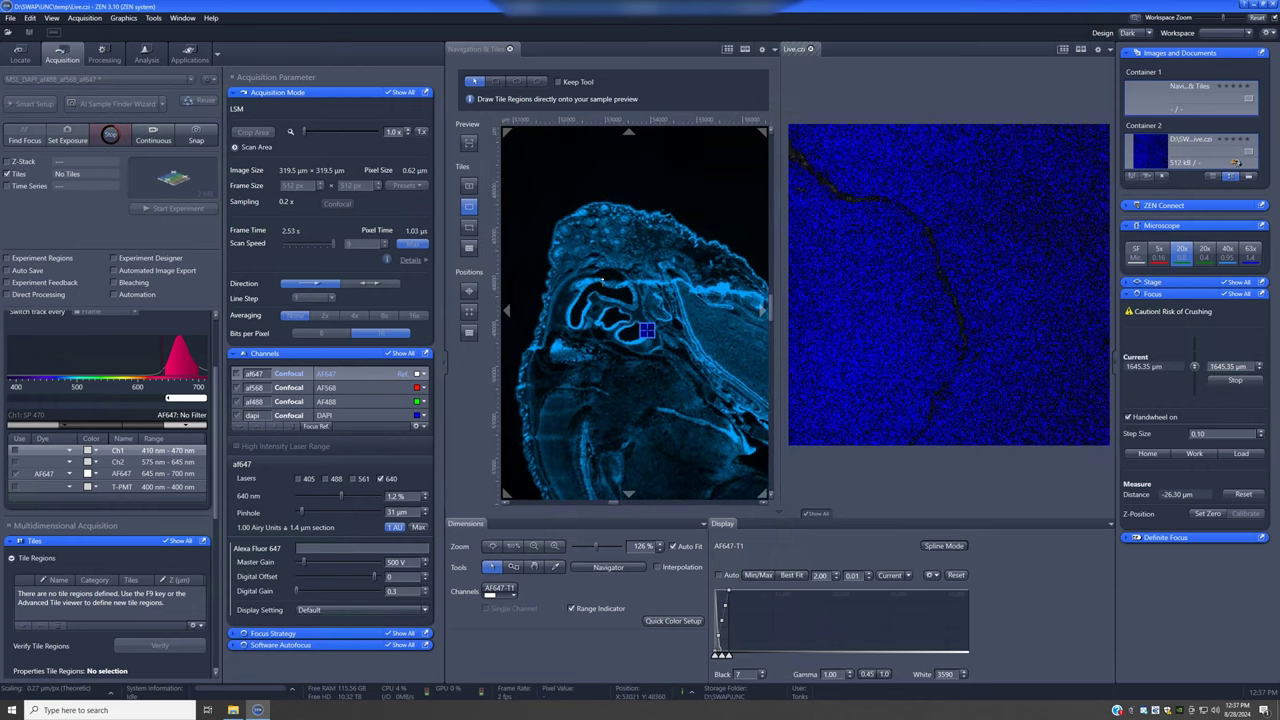
pyautogui.doubleClick(588, 222)
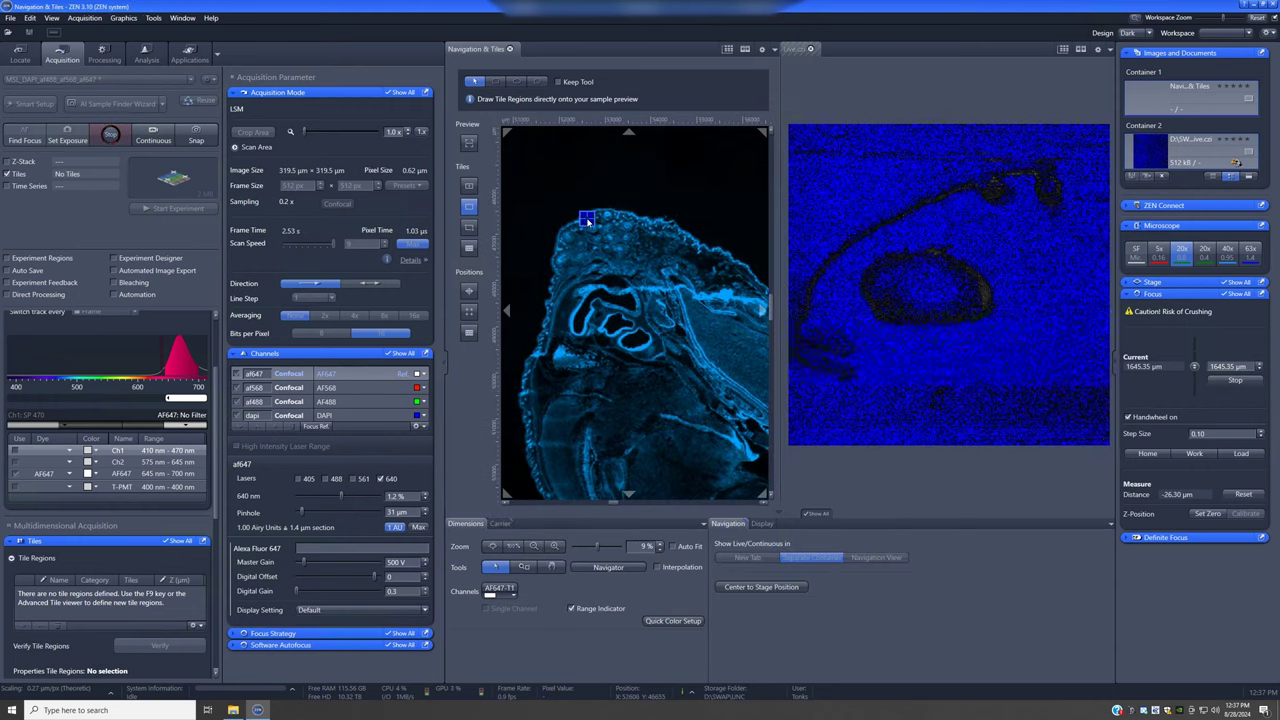
# Step: Focus the live af647 image down to 1637.35 µm and stop the live view
pyautogui.click(995, 314)
pyautogui.scroll(-2, 998, 316)
pyautogui.scroll(-2, 1000, 316)
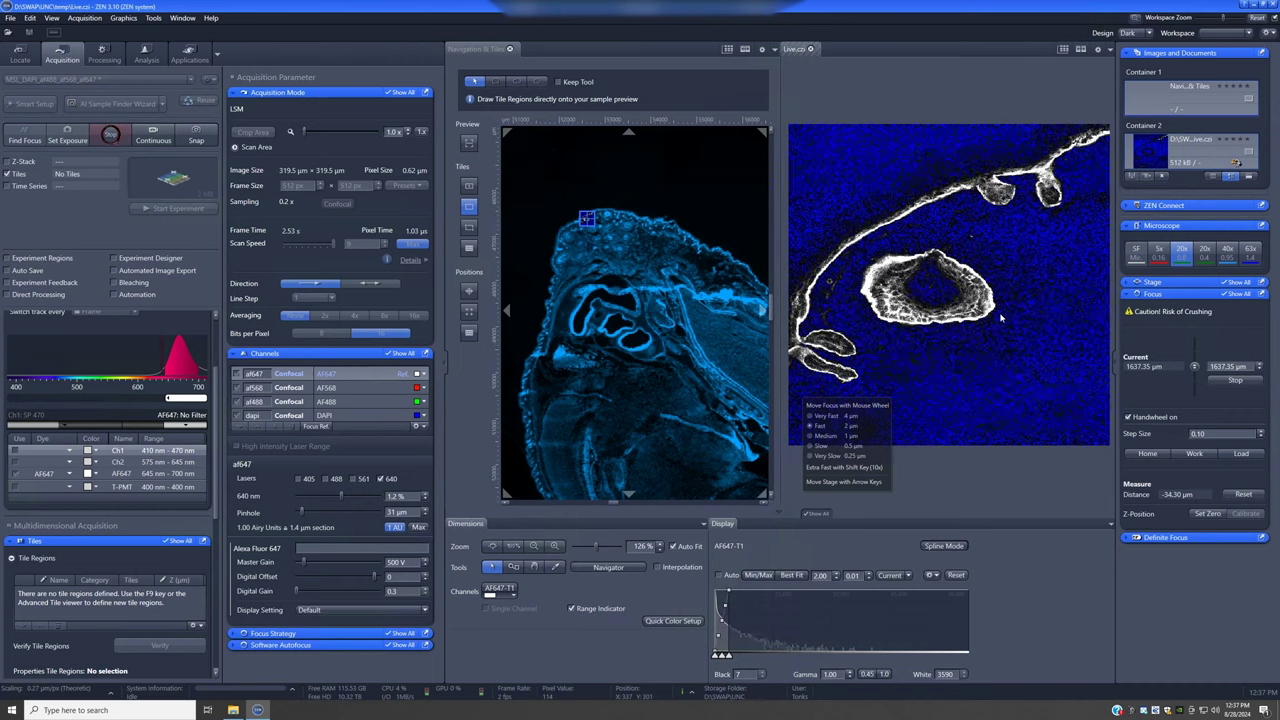
pyautogui.scroll(3, 567, 226)
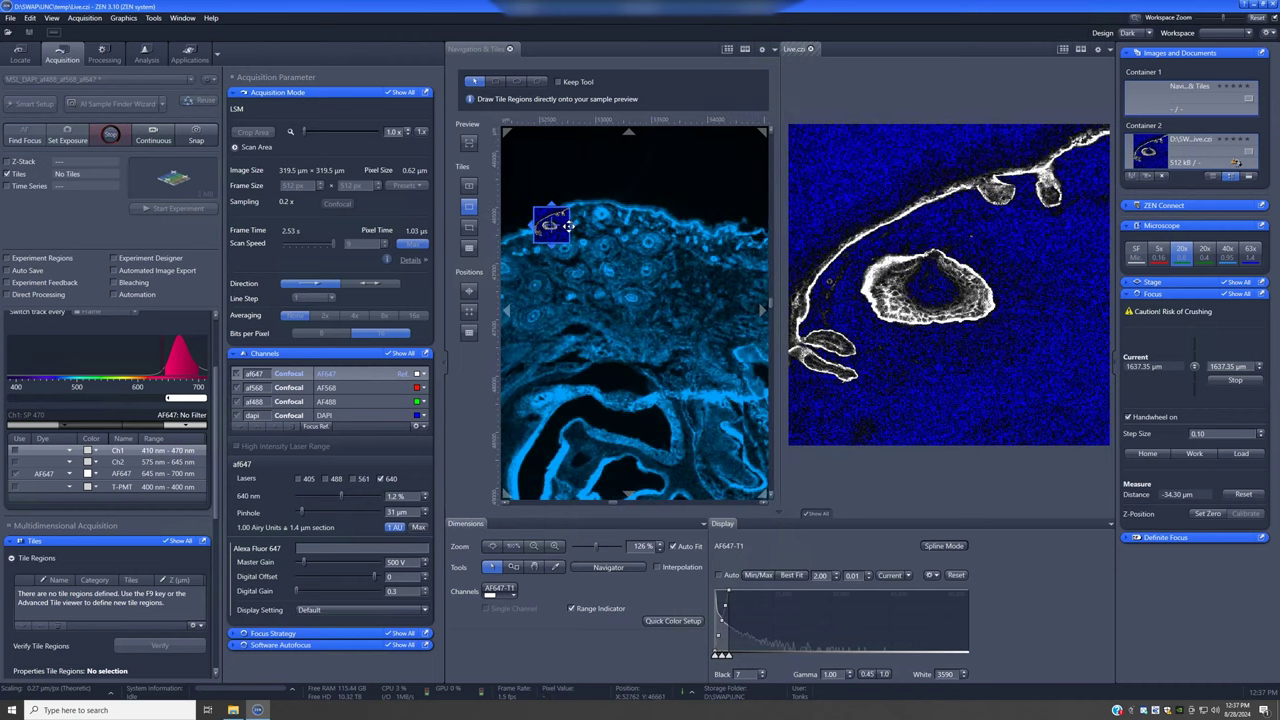
pyautogui.scroll(1, 567, 226)
pyautogui.scroll(3, 620, 216)
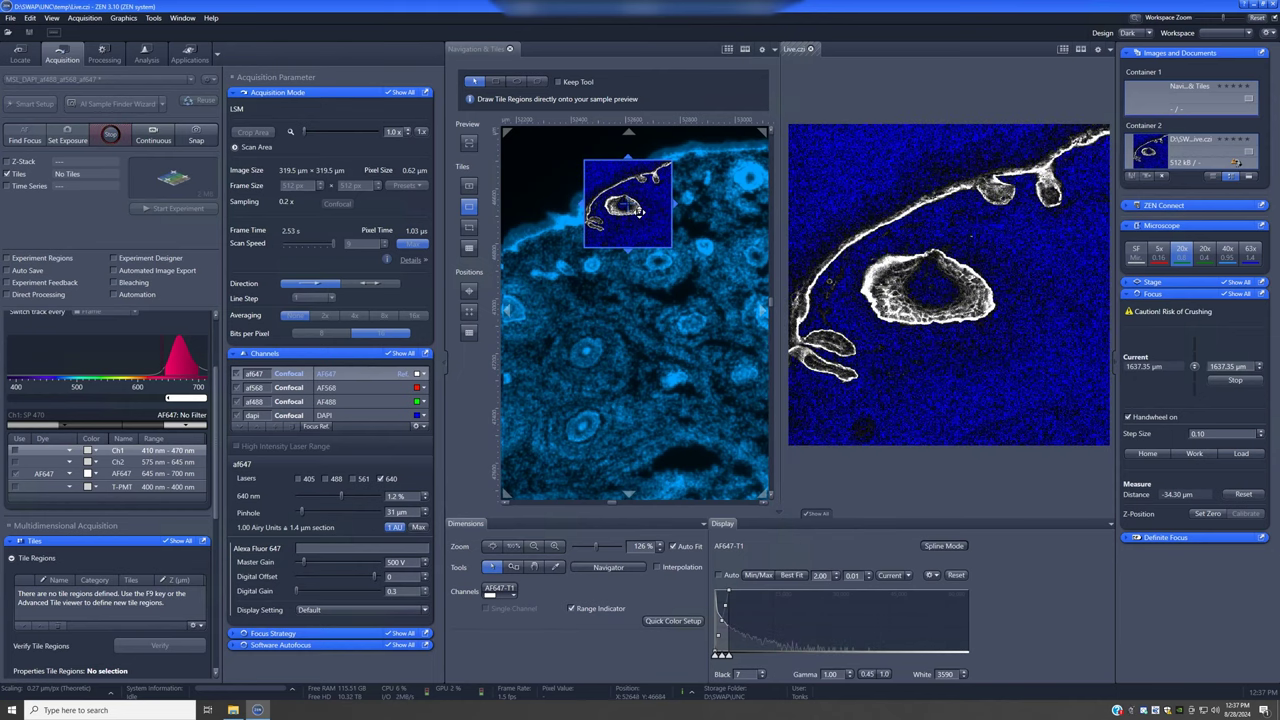
pyautogui.click(110, 133)
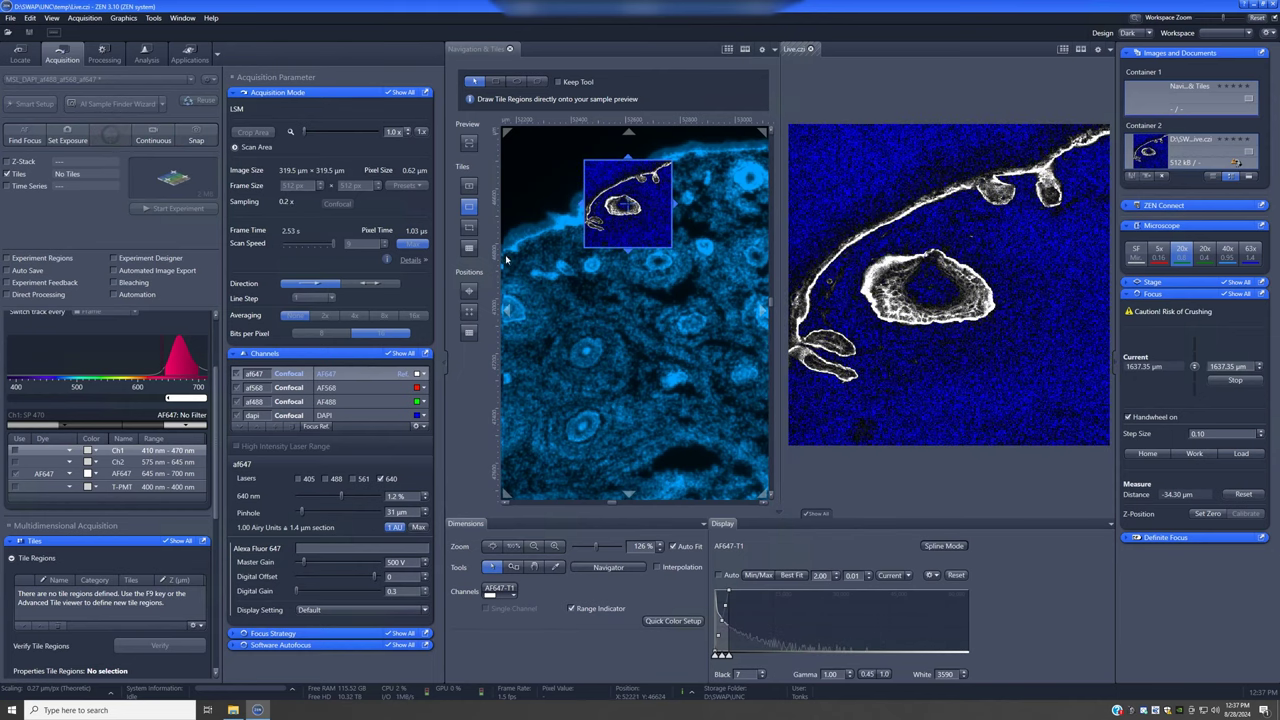
# Step: Examine the slide overview with its four tissue sections and the second section from the left in closer detail
pyautogui.scroll(-10, 781, 349)
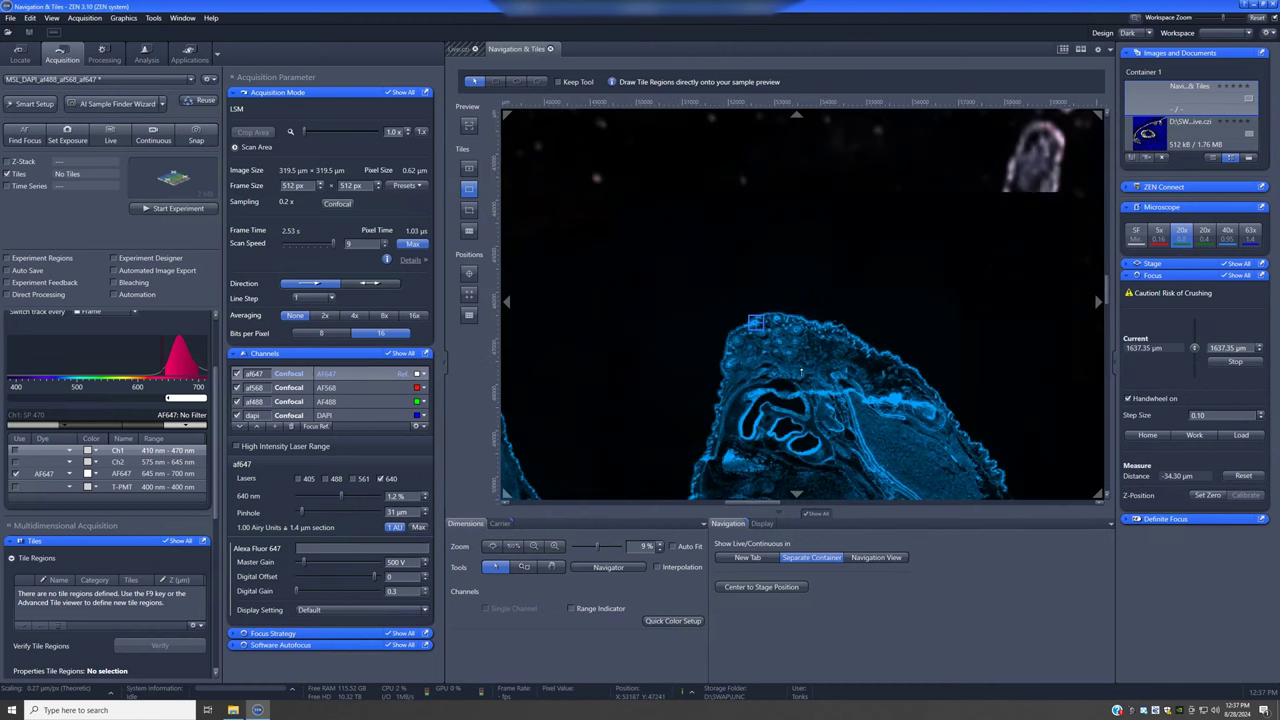
pyautogui.scroll(-2, 830, 408)
pyautogui.moveTo(937, 444); pyautogui.dragTo(805, 359)
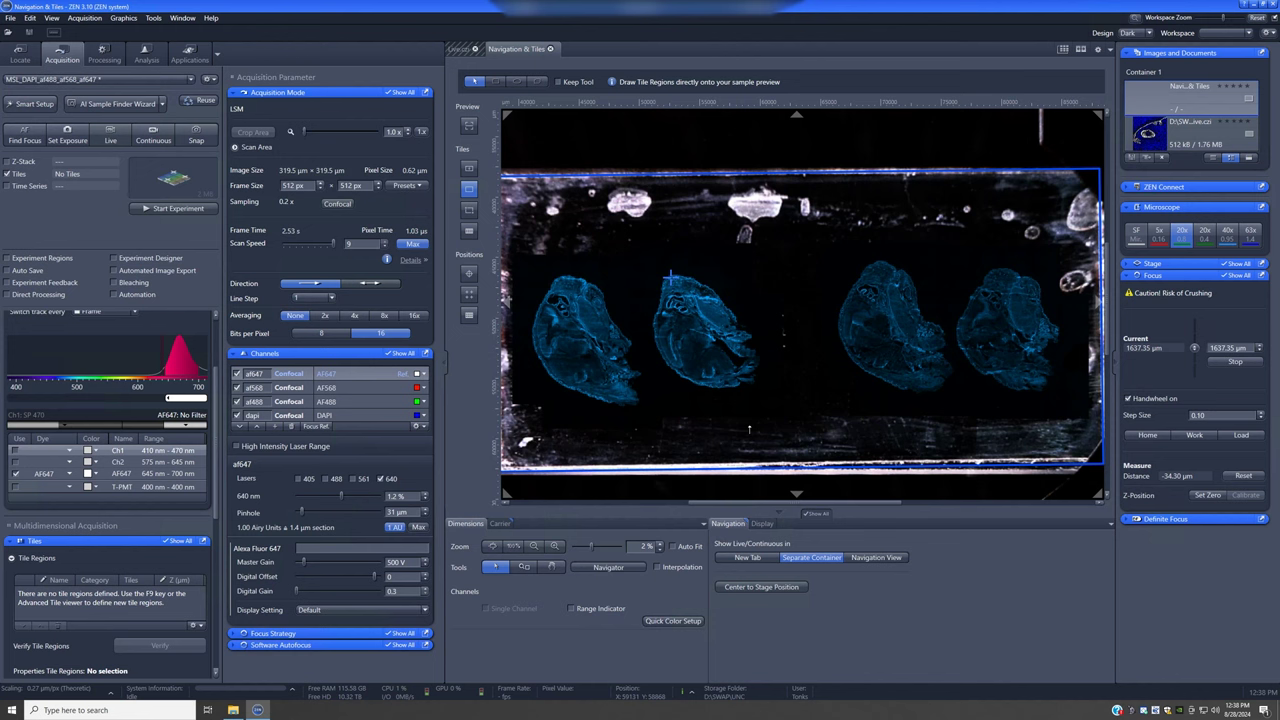
pyautogui.scroll(-2, 749, 430)
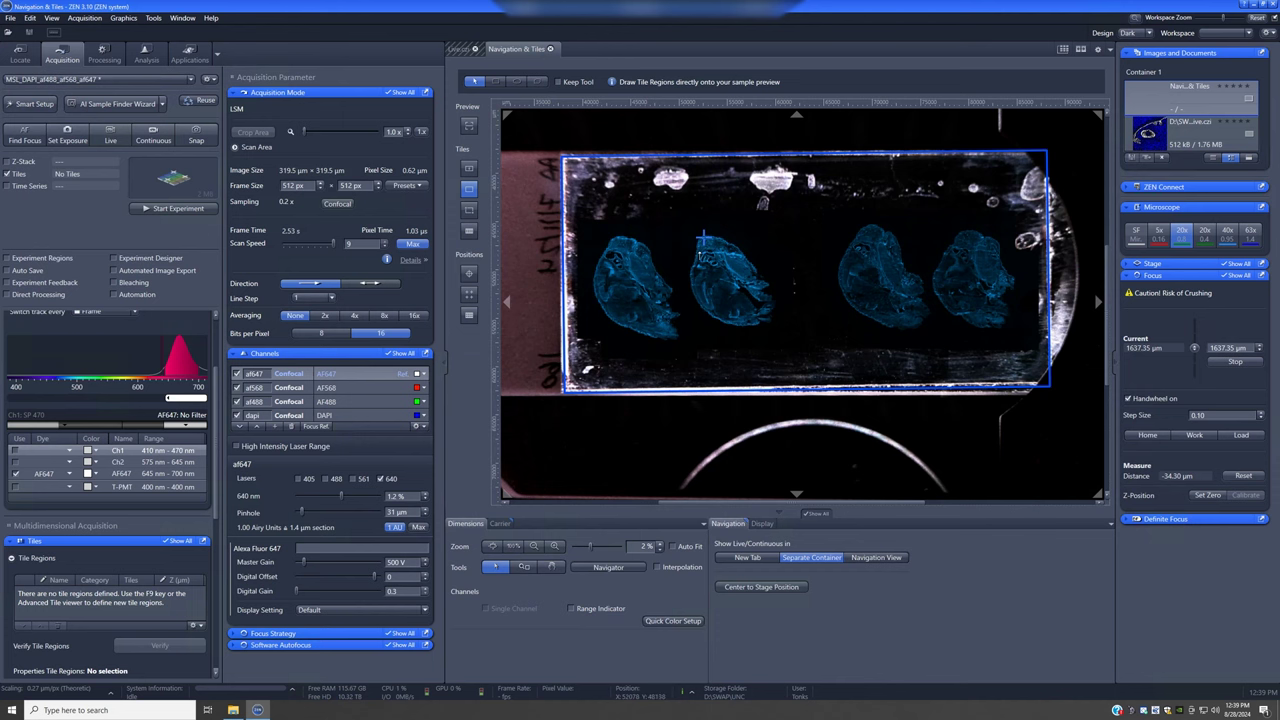
pyautogui.scroll(5, 703, 238)
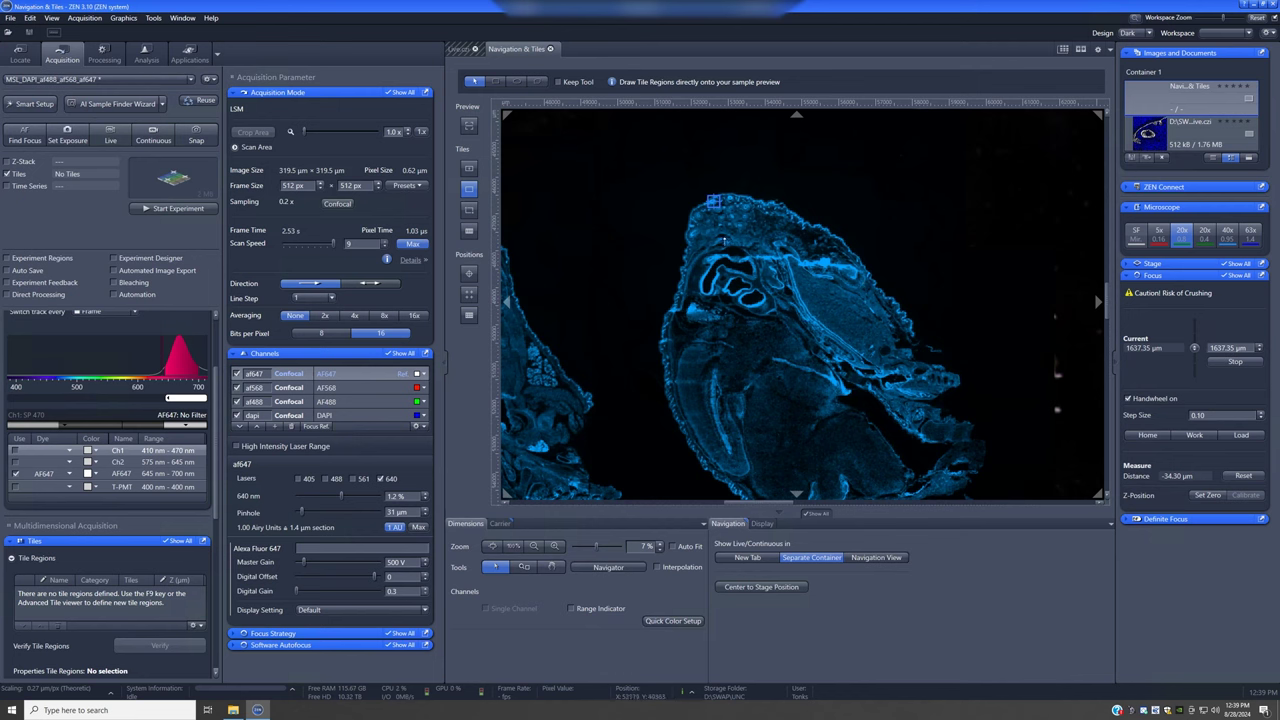
pyautogui.scroll(5, 724, 241)
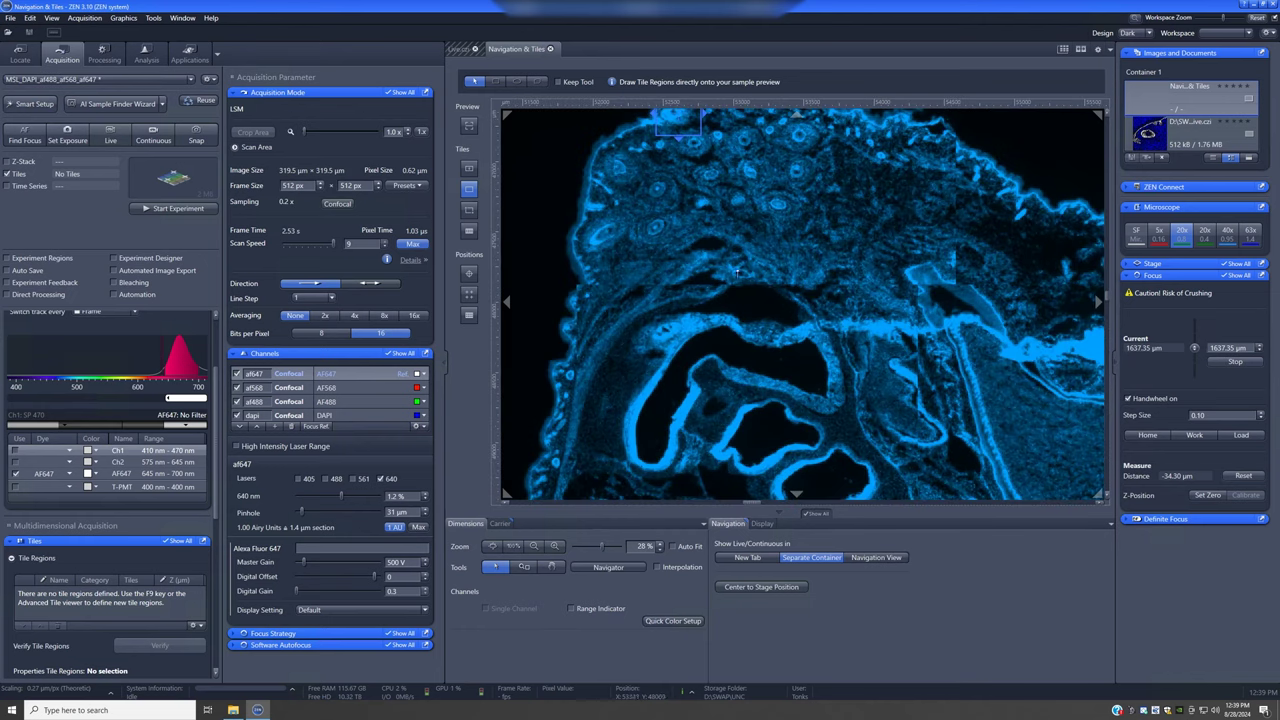
pyautogui.scroll(-4, 770, 290)
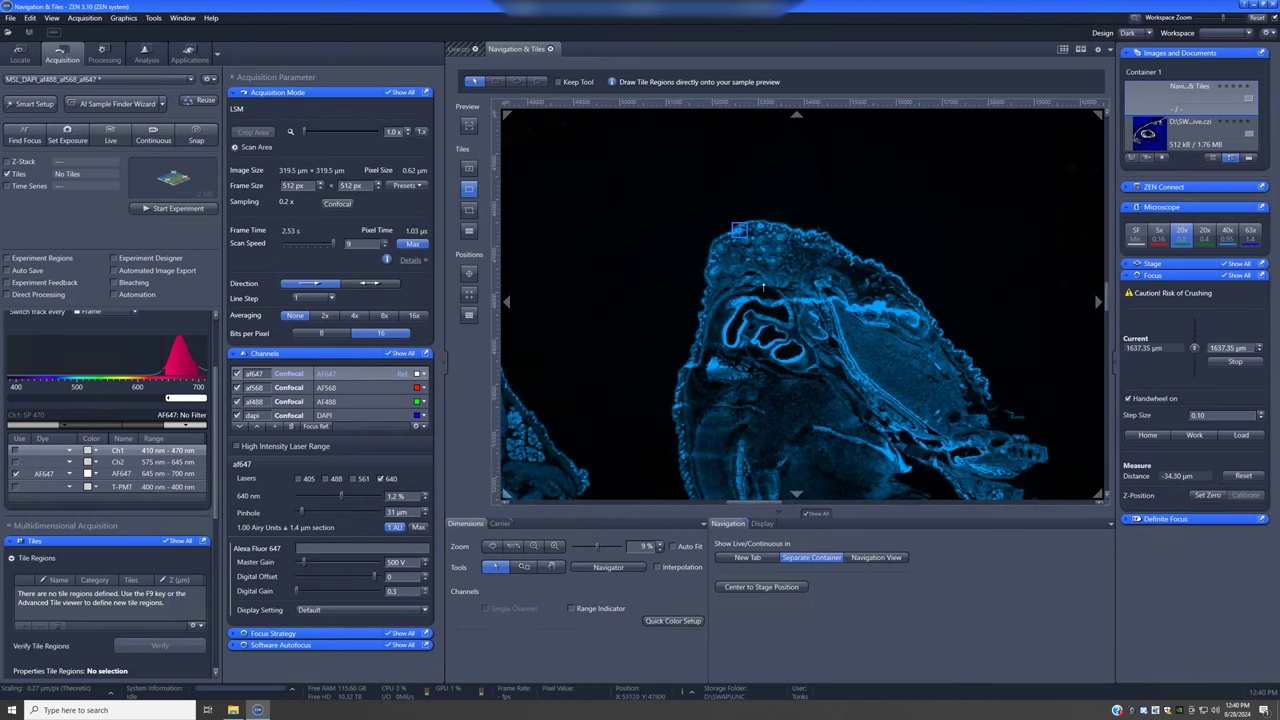
pyautogui.moveTo(816, 369); pyautogui.dragTo(767, 293)
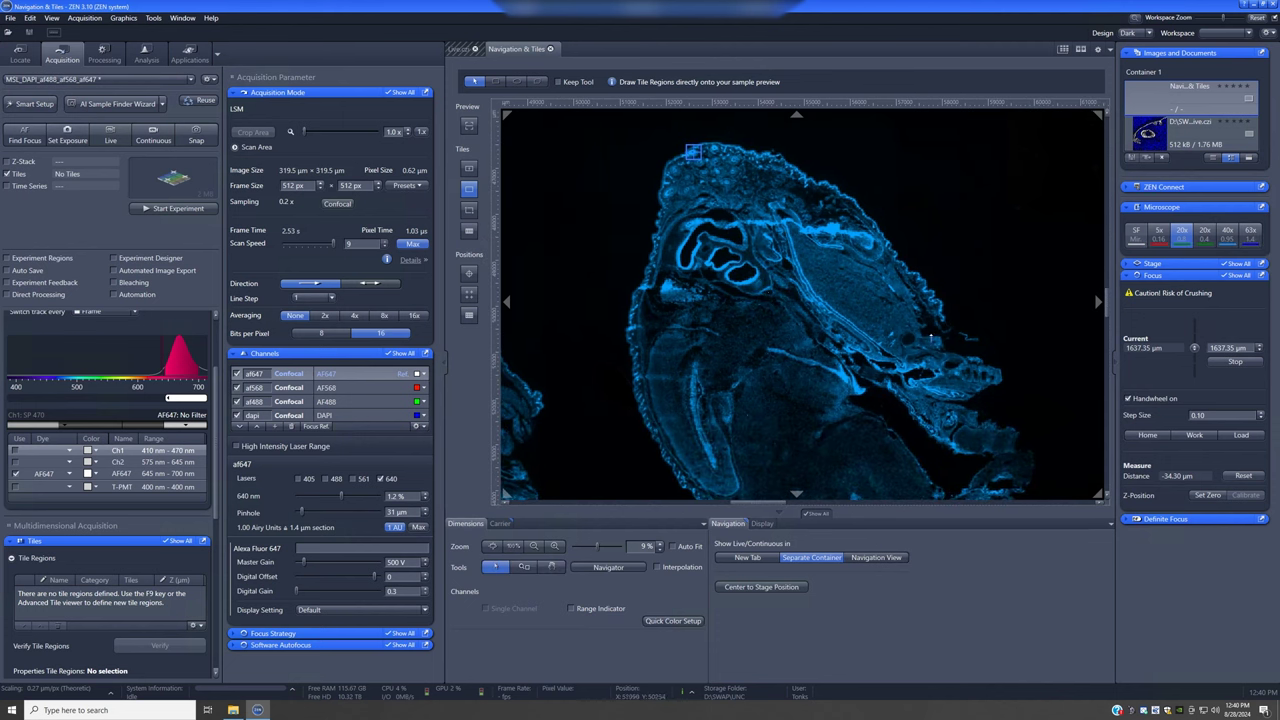
pyautogui.scroll(-2, 930, 337)
pyautogui.scroll(-2, 918, 336)
pyautogui.moveTo(958, 364); pyautogui.dragTo(815, 294)
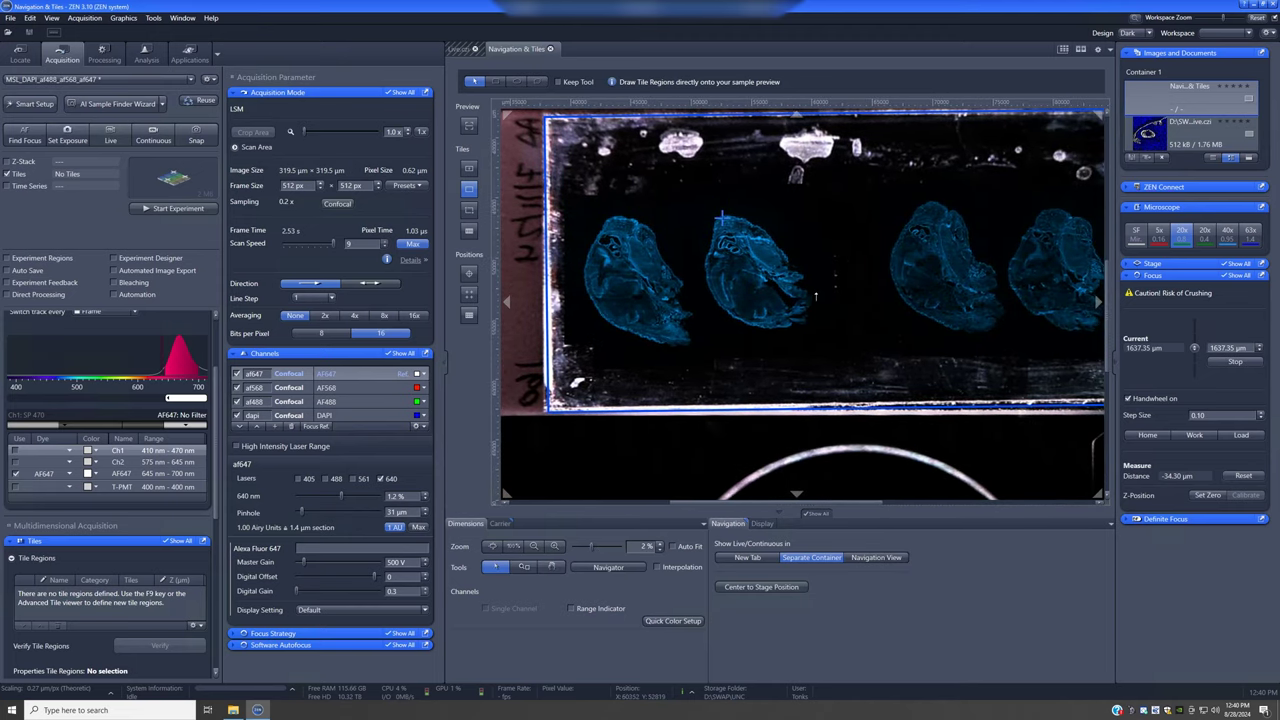
pyautogui.scroll(-1, 815, 296)
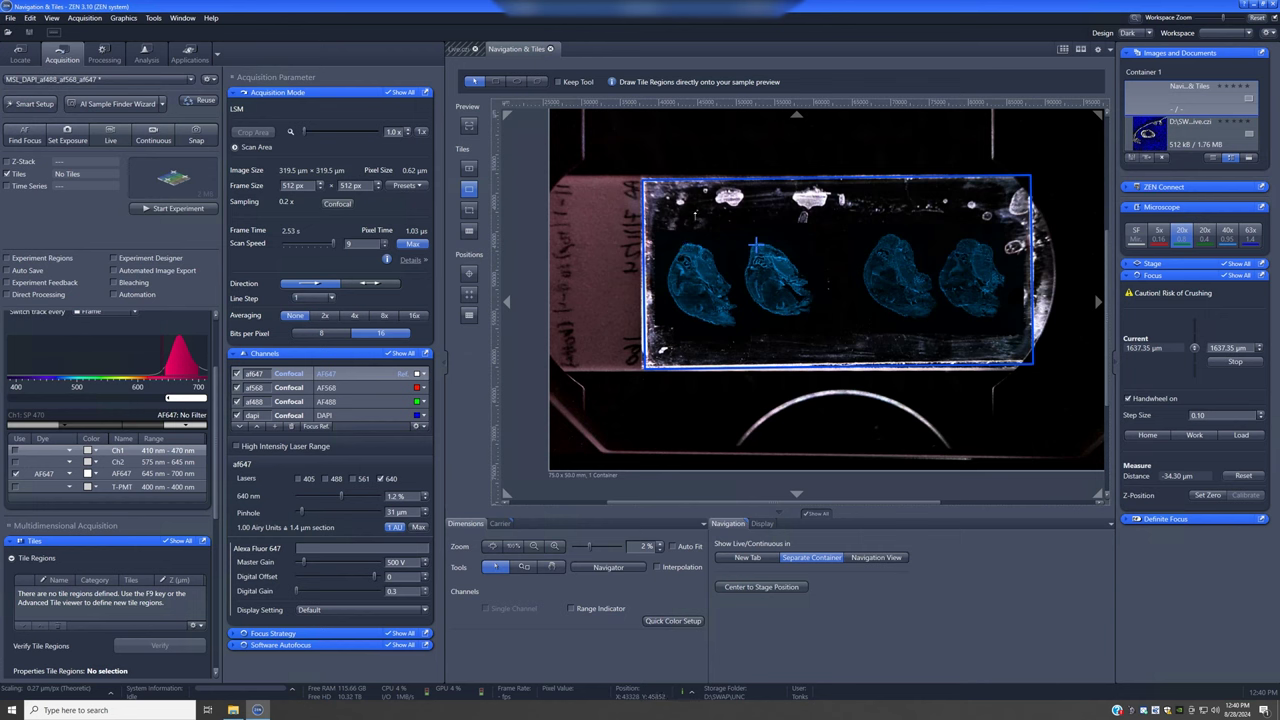
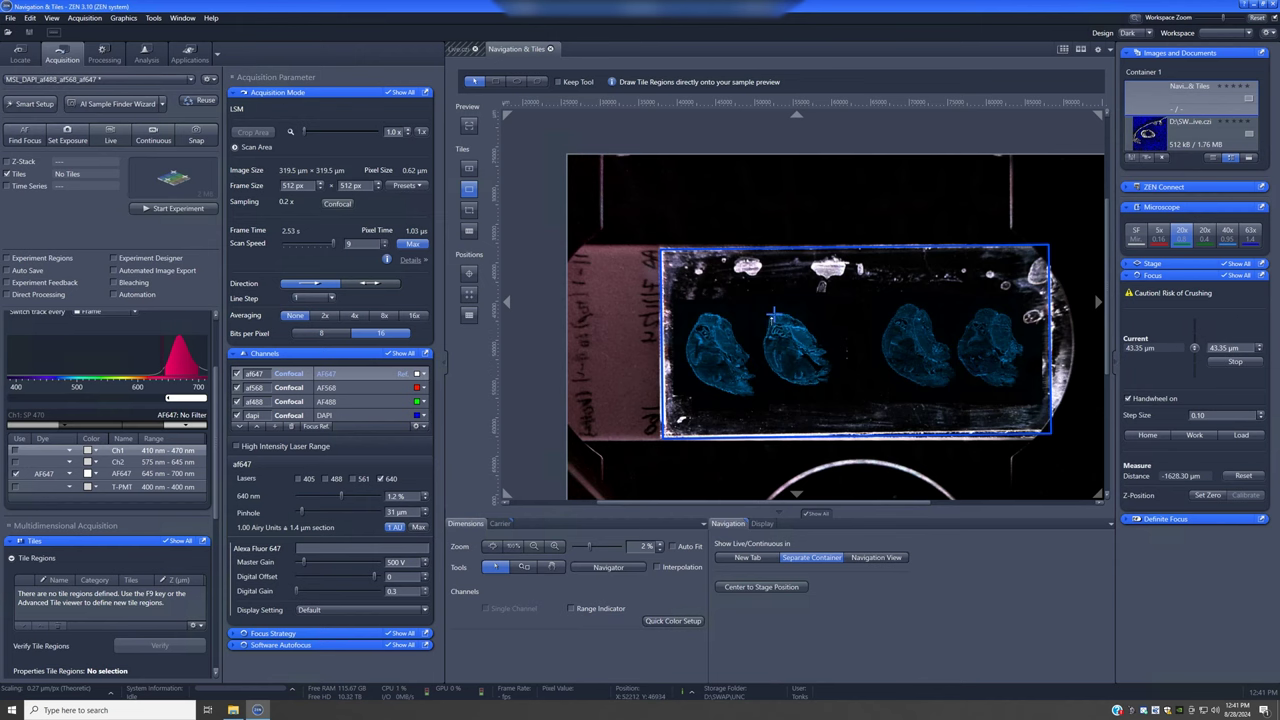
pyautogui.scroll(4, 856, 396)
pyautogui.scroll(-6, 856, 396)
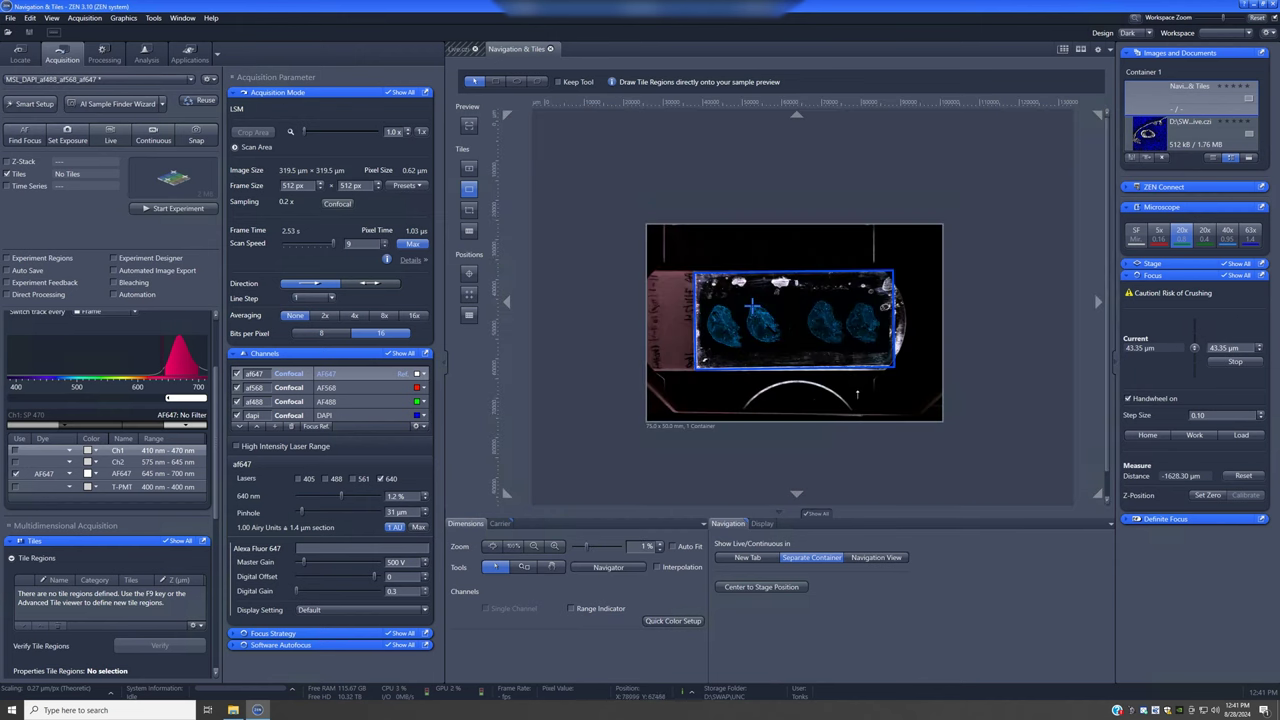
pyautogui.scroll(1, 940, 385)
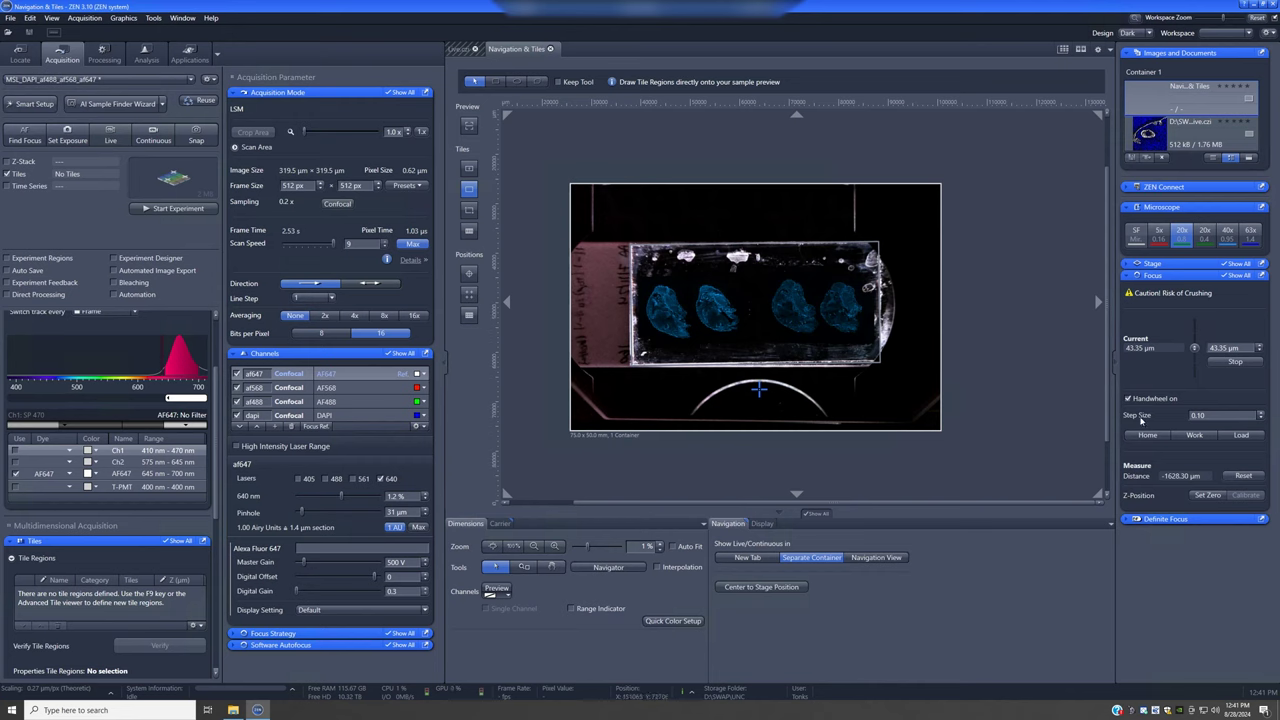
# Step: Switch to the 63x/1.4 objective and send the focus drive to the load position
pyautogui.click(1251, 236)
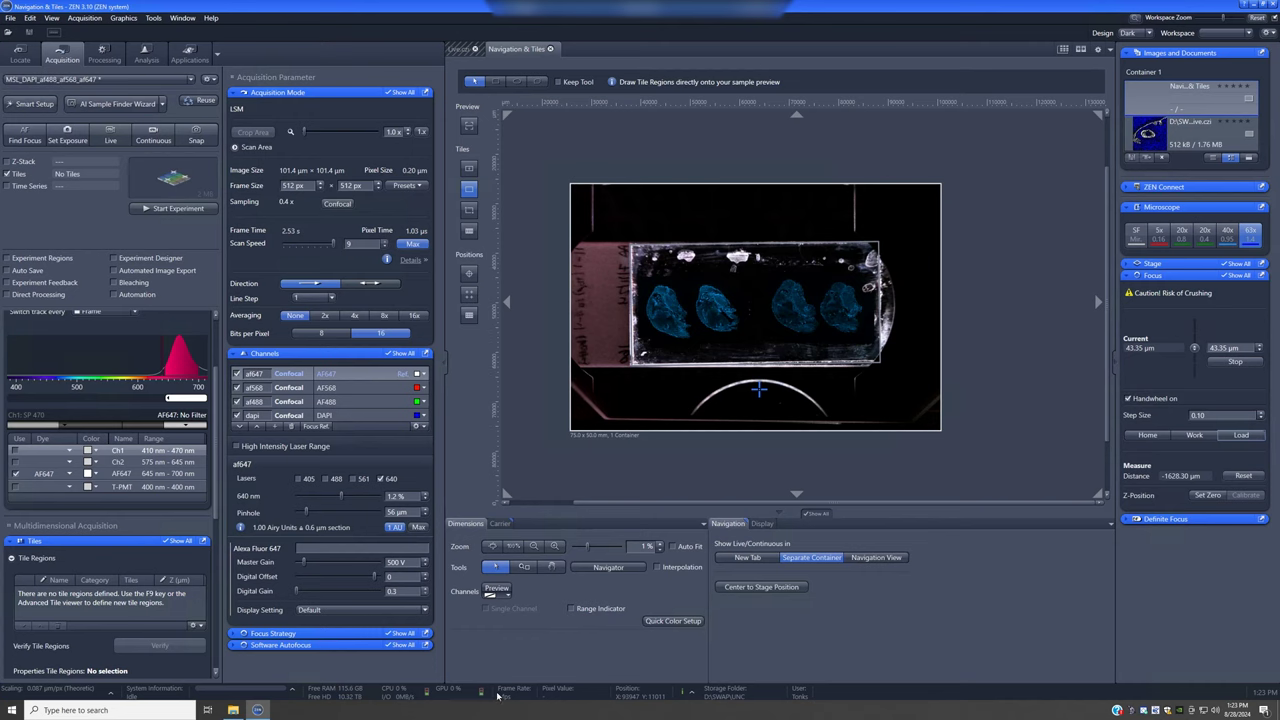
pyautogui.click(1240, 437)
# Step: Move the field of view onto the upper rim of the ring-shaped structure in the second section from the left
pyautogui.scroll(5, 705, 300)
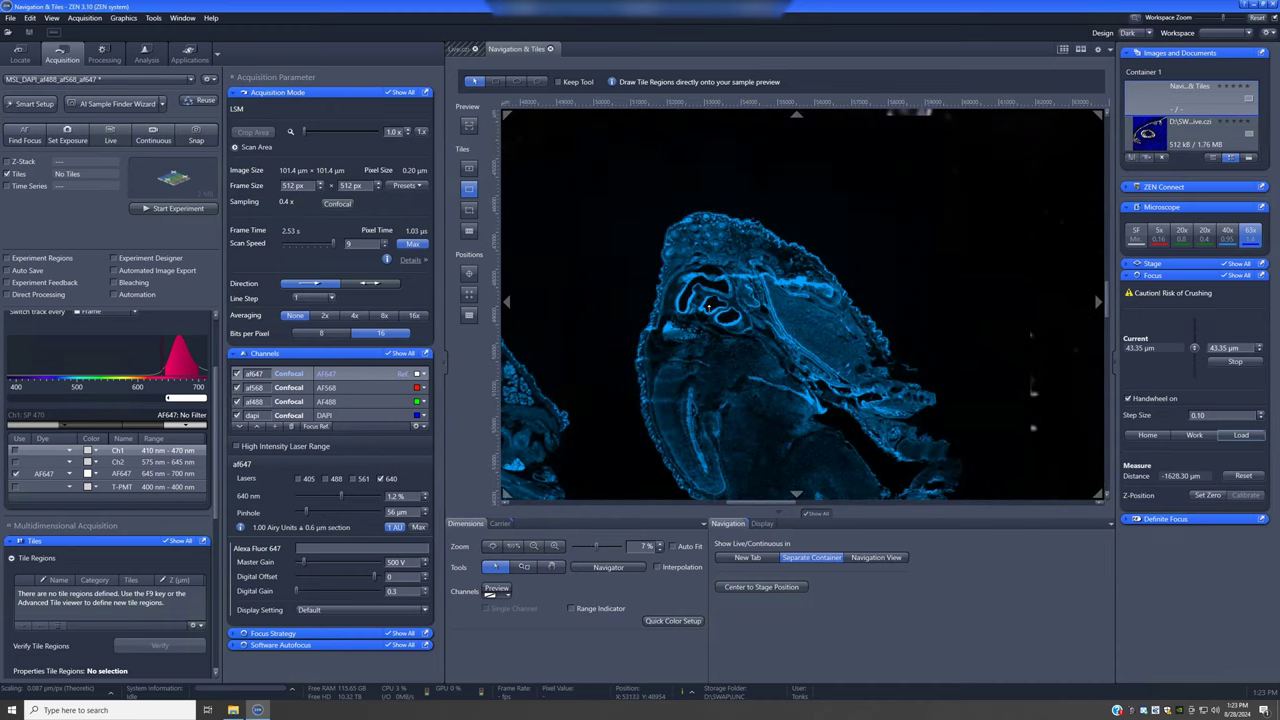
pyautogui.scroll(3, 710, 311)
pyautogui.scroll(2, 750, 306)
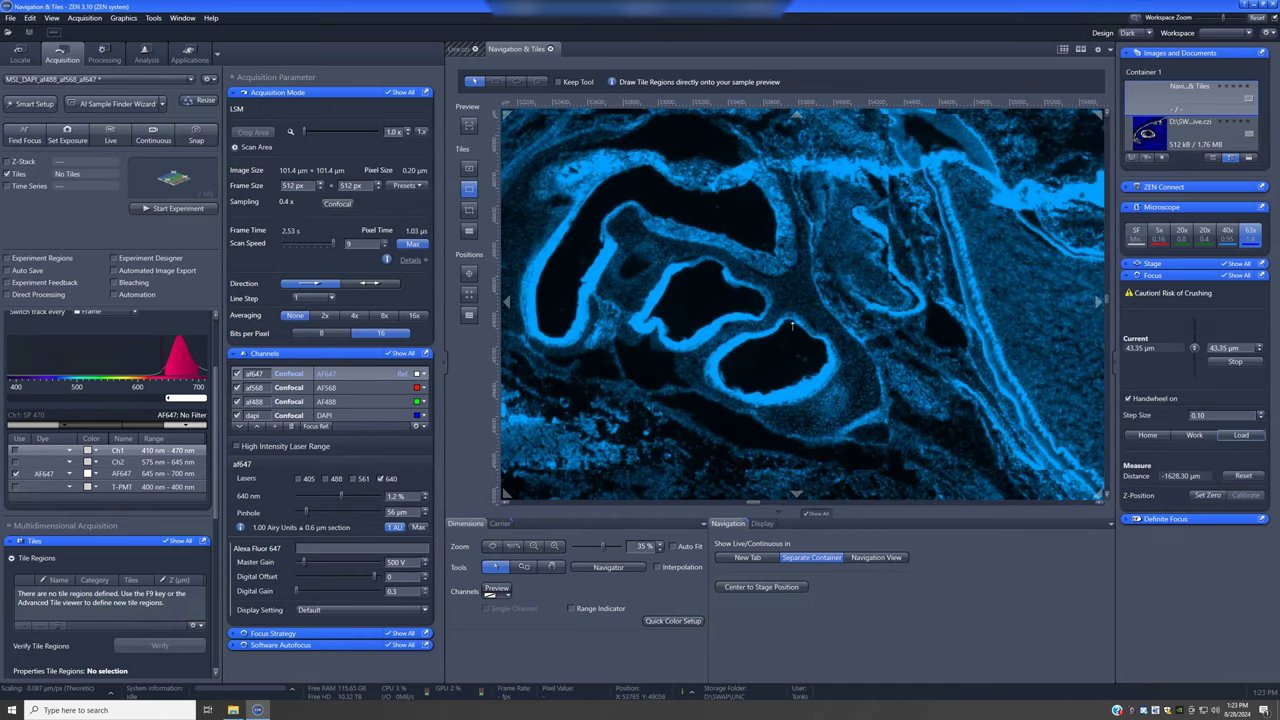
pyautogui.doubleClick(792, 325)
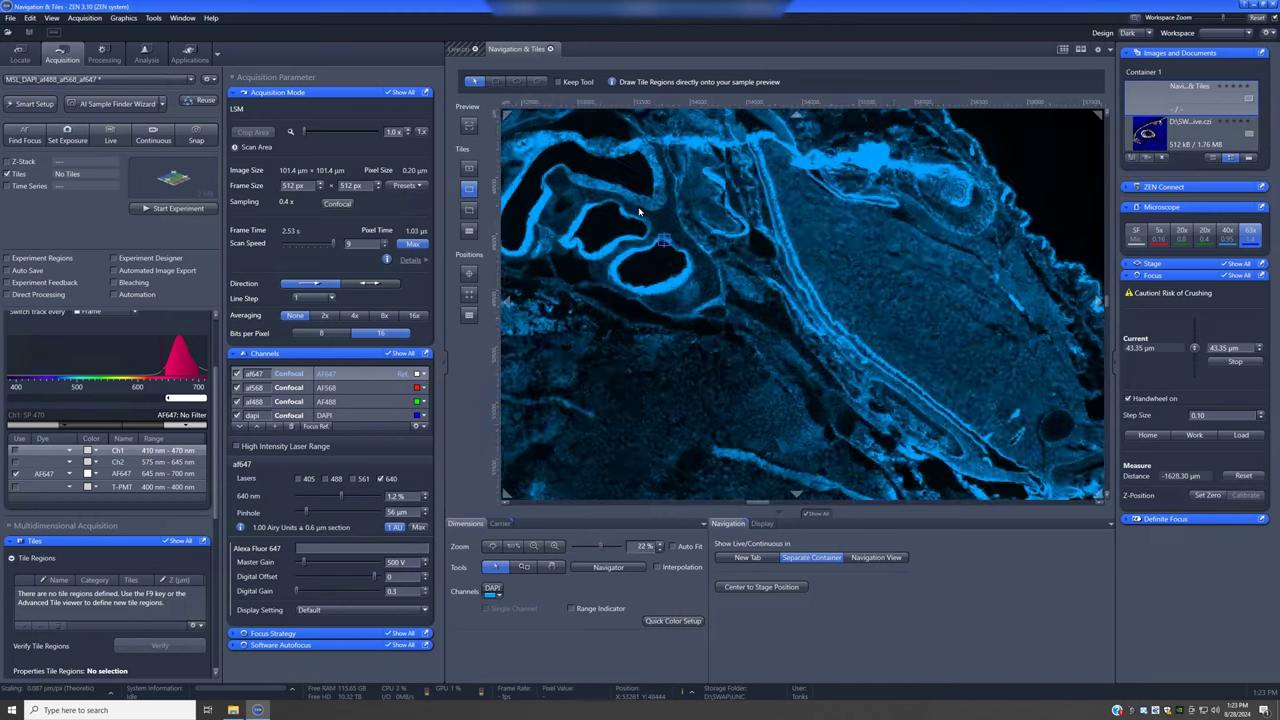
pyautogui.scroll(3, 731, 323)
pyautogui.scroll(2, 731, 323)
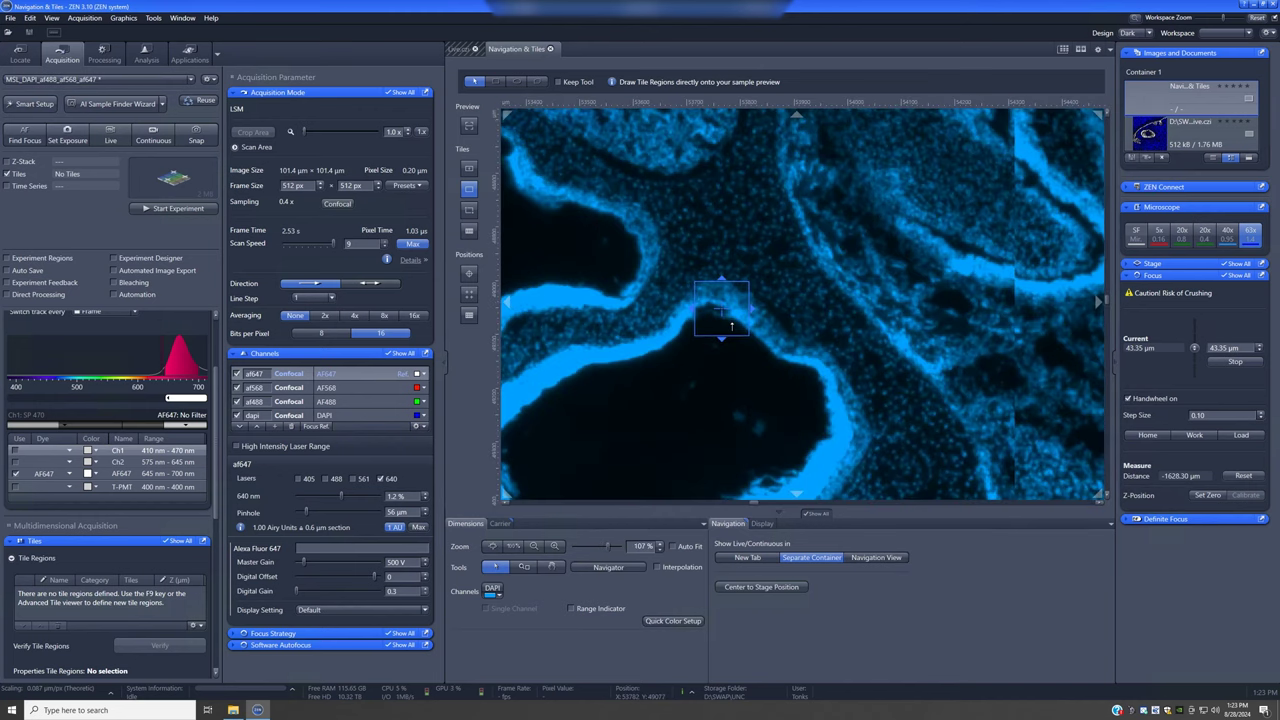
# Step: Bring the focus to the work position and view the dapi channel live with Best Fit contrast and the Range Indicator on
pyautogui.click(1192, 436)
pyautogui.click(340, 416)
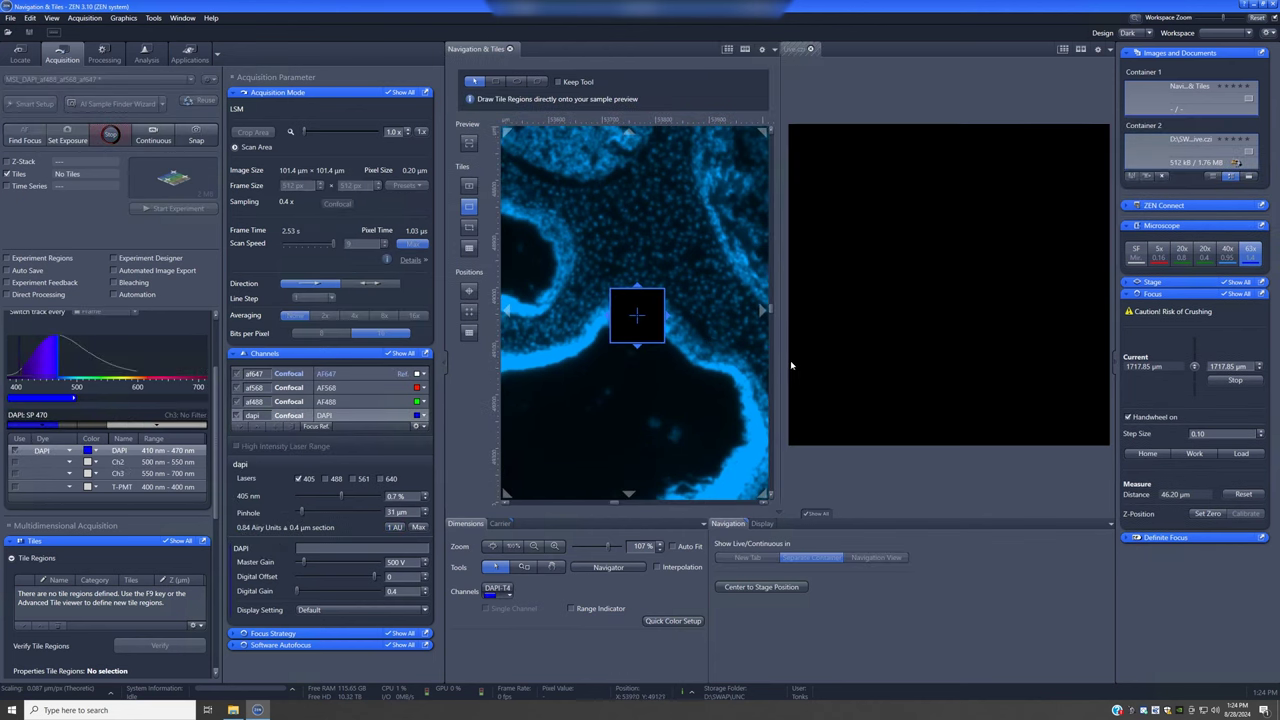
pyautogui.click(808, 63)
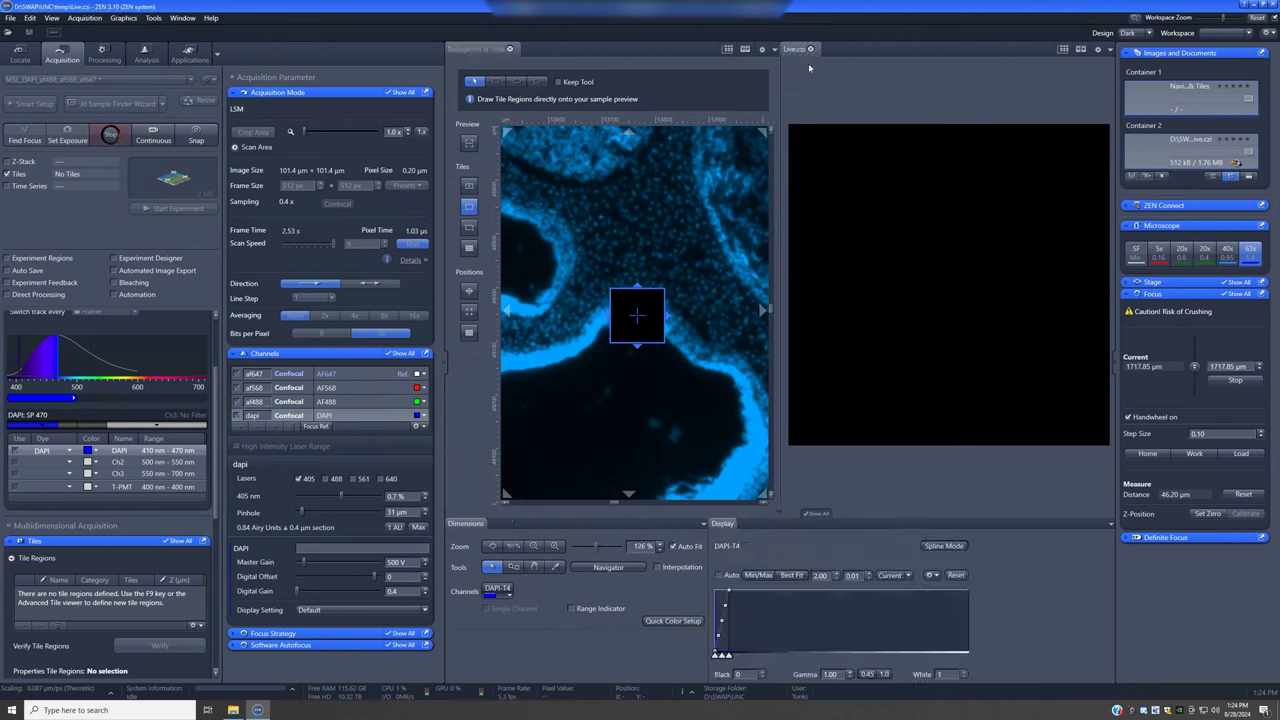
pyautogui.click(793, 575)
pyautogui.click(616, 610)
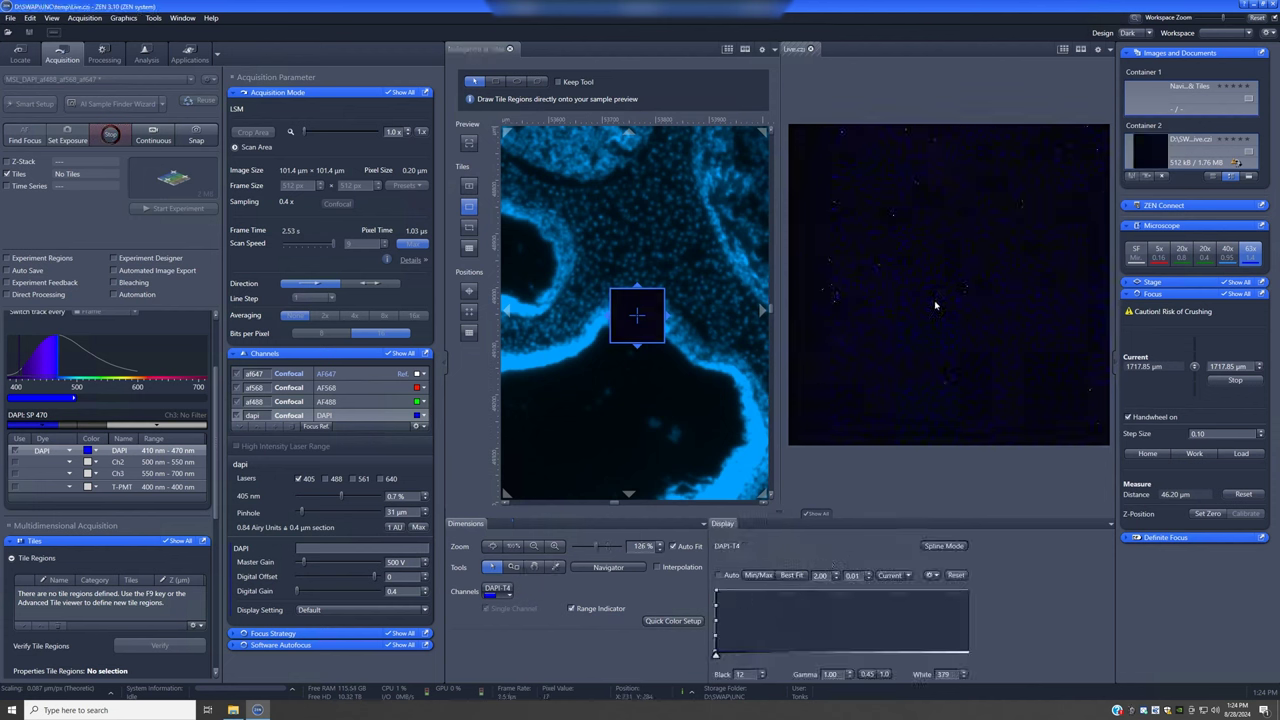
# Step: Adjust the focus on the live dapi image to 1657.85 µm to bring the nuclei into sharp focus
pyautogui.moveTo(942, 305)
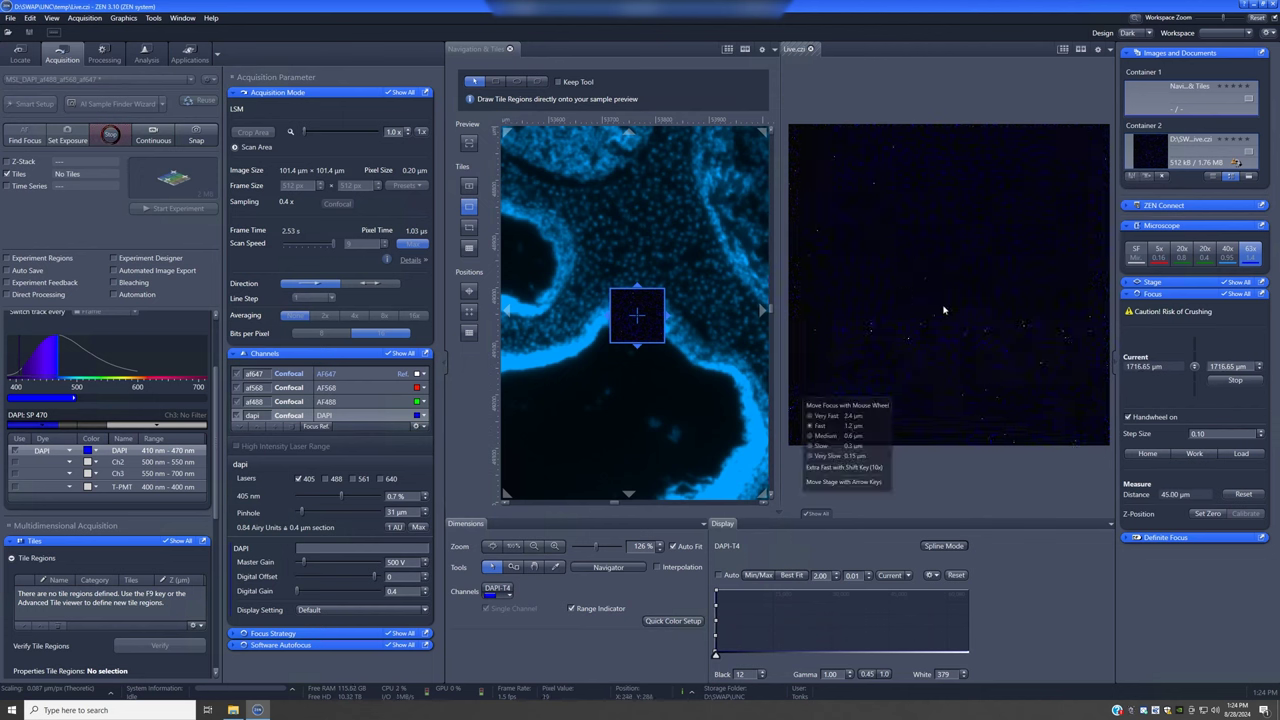
pyautogui.scroll(-7, 942, 310)
pyautogui.scroll(1, 943, 316)
pyautogui.scroll(3, 943, 316)
pyautogui.scroll(-2, 943, 317)
pyautogui.scroll(-6, 943, 318)
pyautogui.scroll(-2, 941, 321)
pyautogui.scroll(-1, 940, 324)
pyautogui.scroll(-1, 940, 326)
pyautogui.scroll(-2, 1005, 328)
pyautogui.scroll(-2, 989, 339)
pyautogui.scroll(-4, 989, 340)
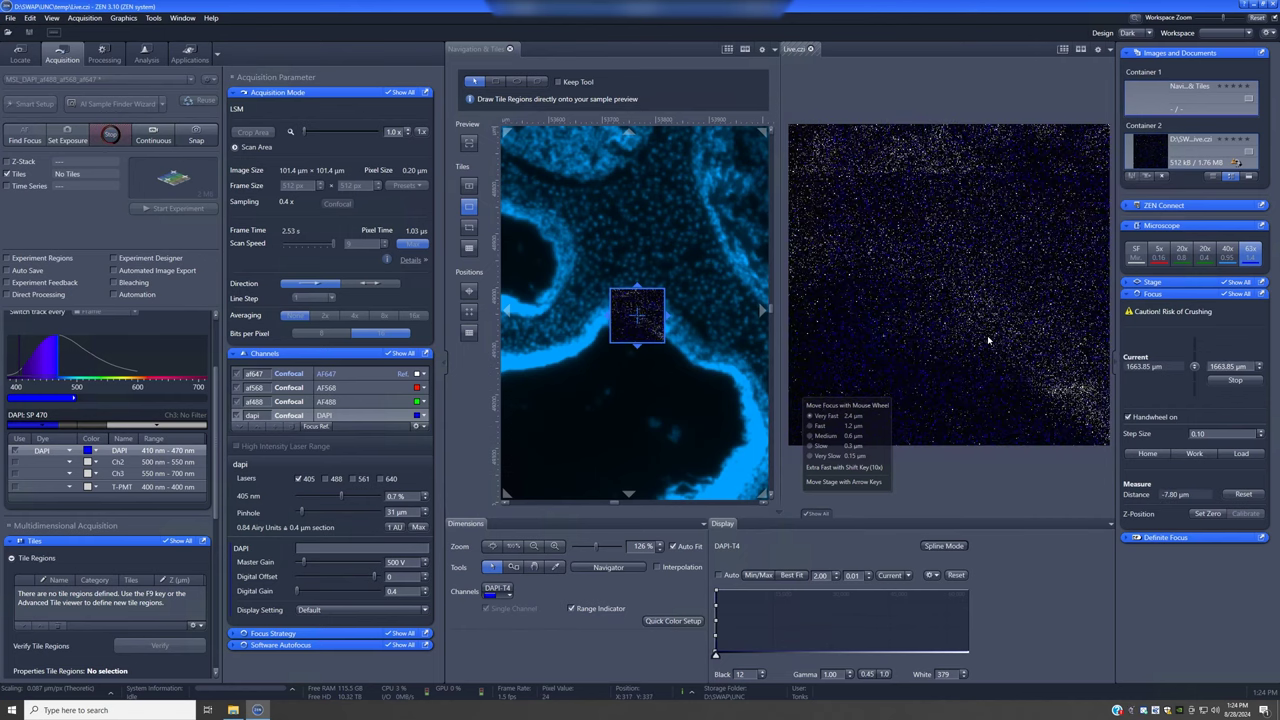
pyautogui.scroll(-1, 987, 340)
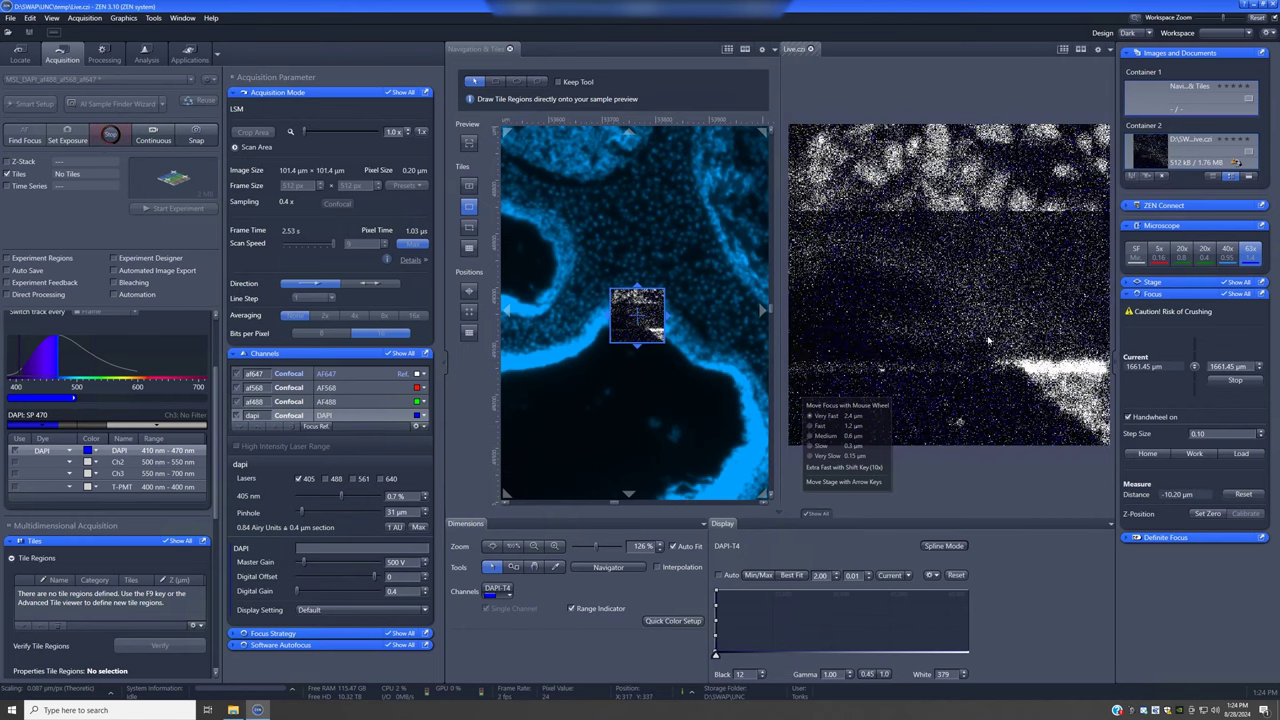
pyautogui.scroll(-1, 987, 340)
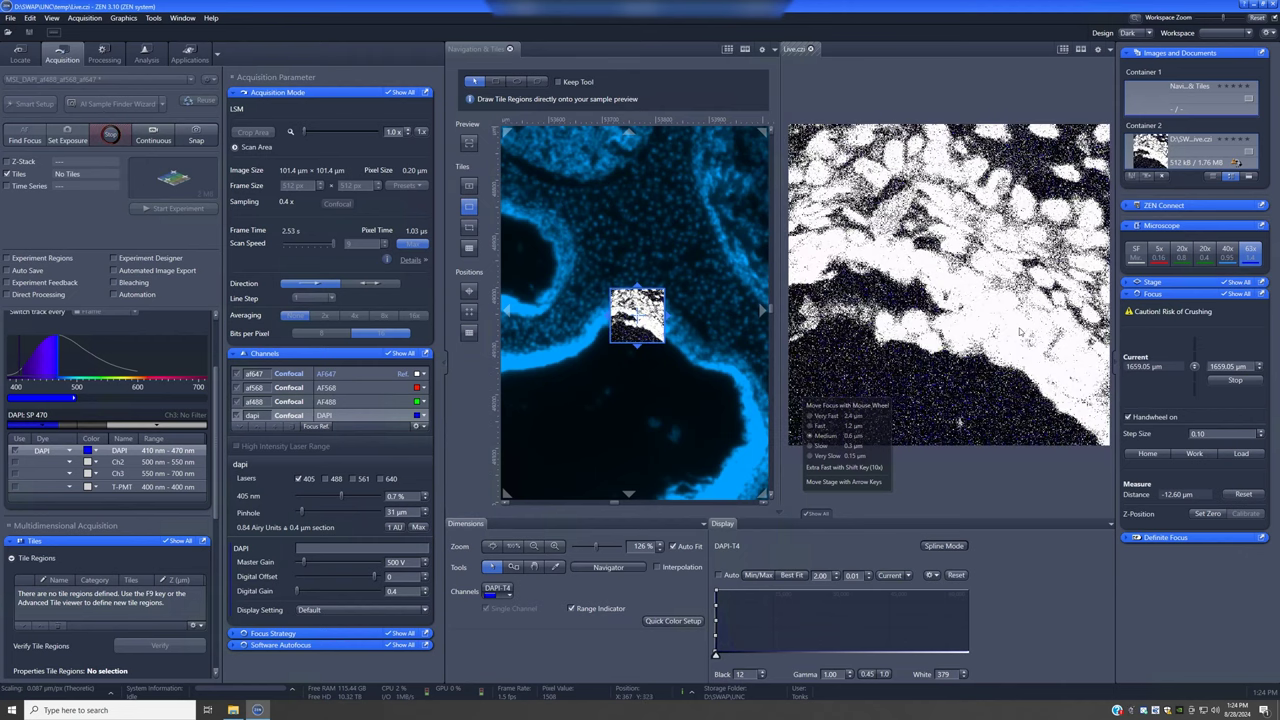
pyautogui.scroll(-1, 1000, 350)
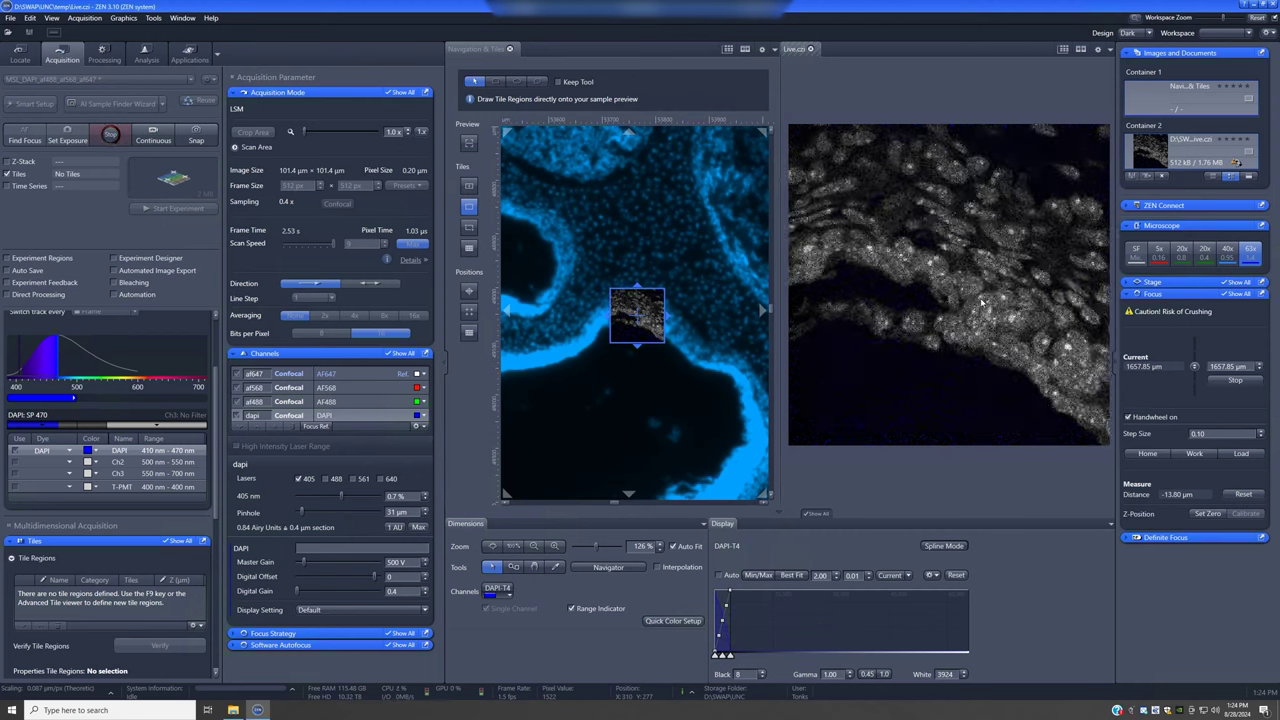
# Step: Move the field of view onto the right rim of the neighbouring upper-left cavity and check the af568, af488 and dapi channels live
pyautogui.doubleClick(591, 297)
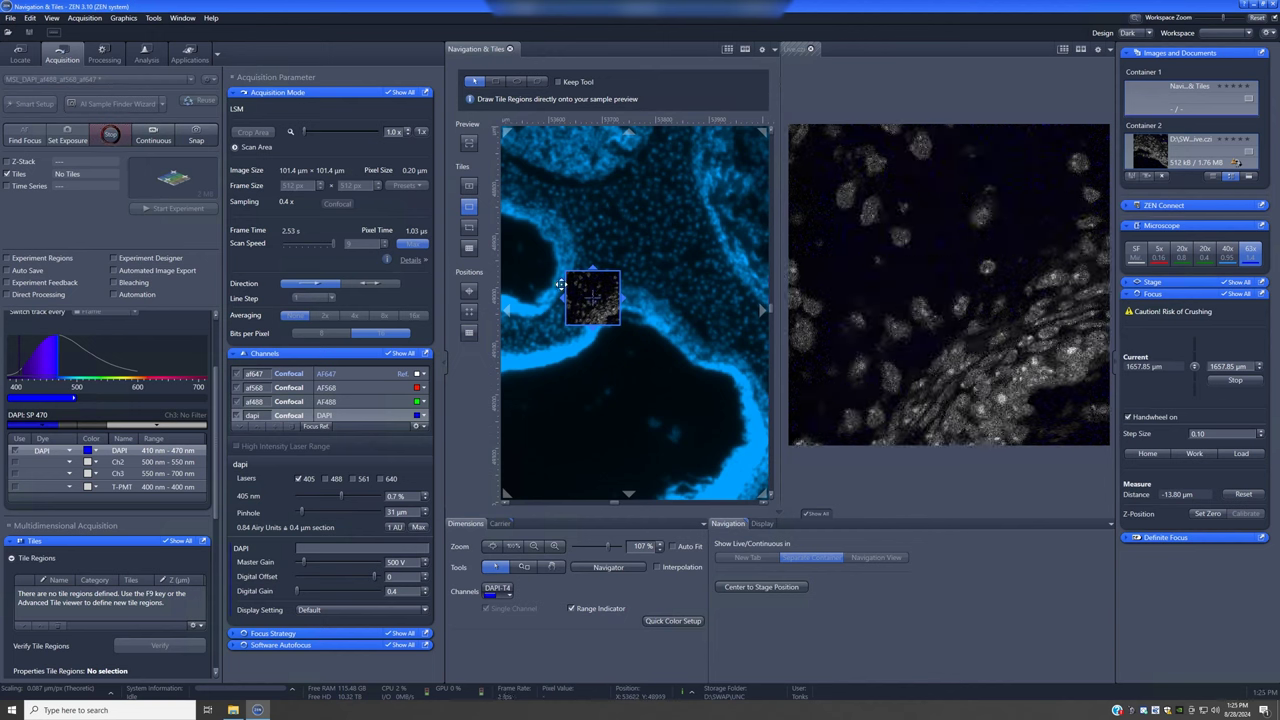
pyautogui.doubleClick(561, 285)
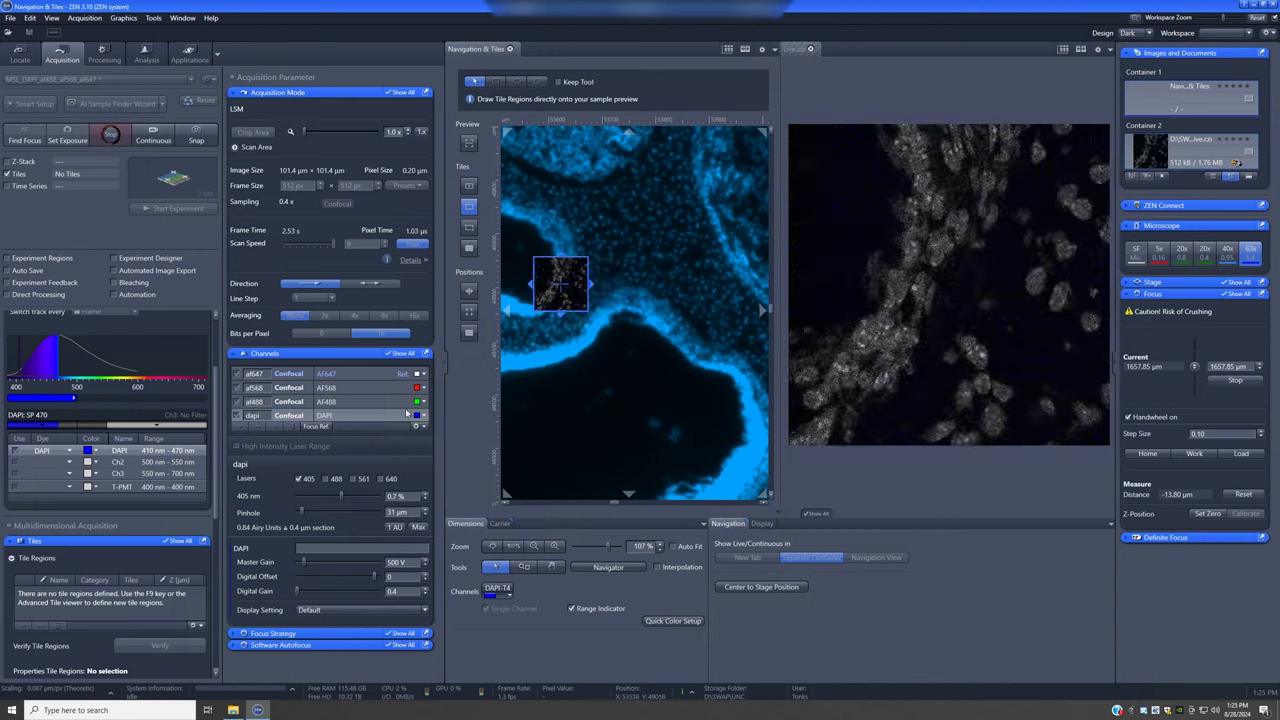
pyautogui.click(373, 391)
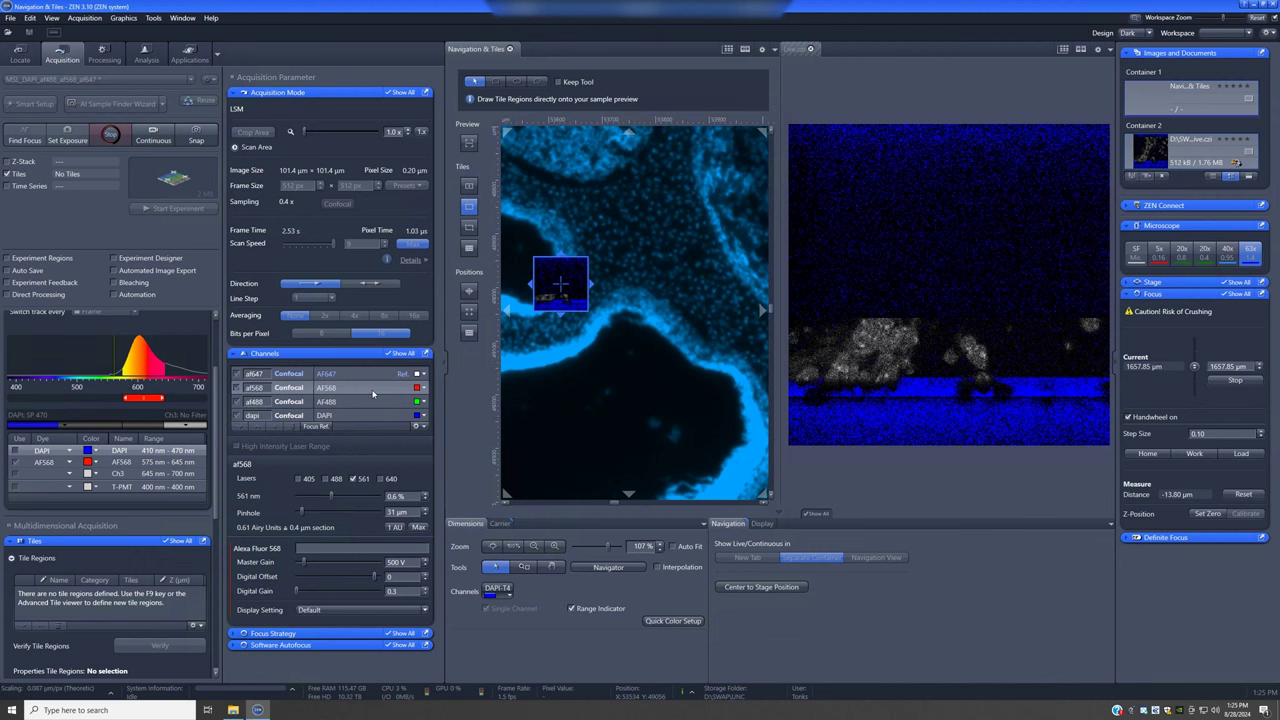
pyautogui.click(370, 403)
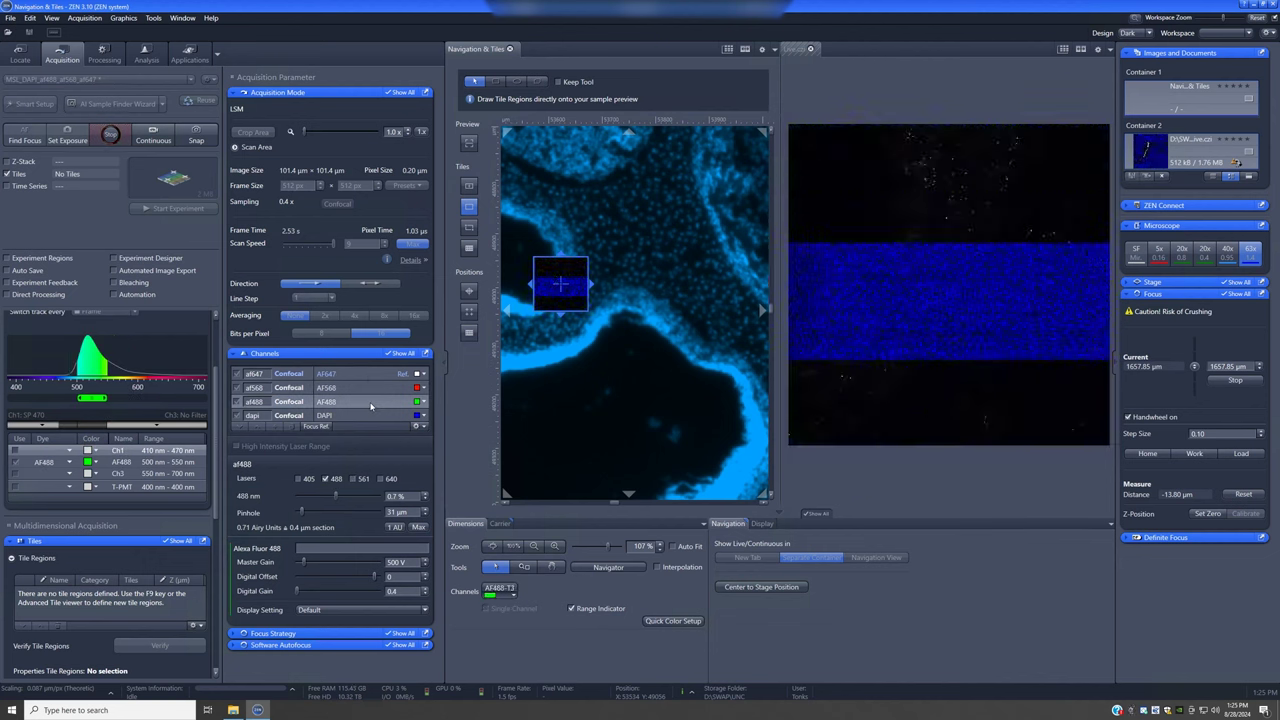
pyautogui.scroll(-2, 681, 314)
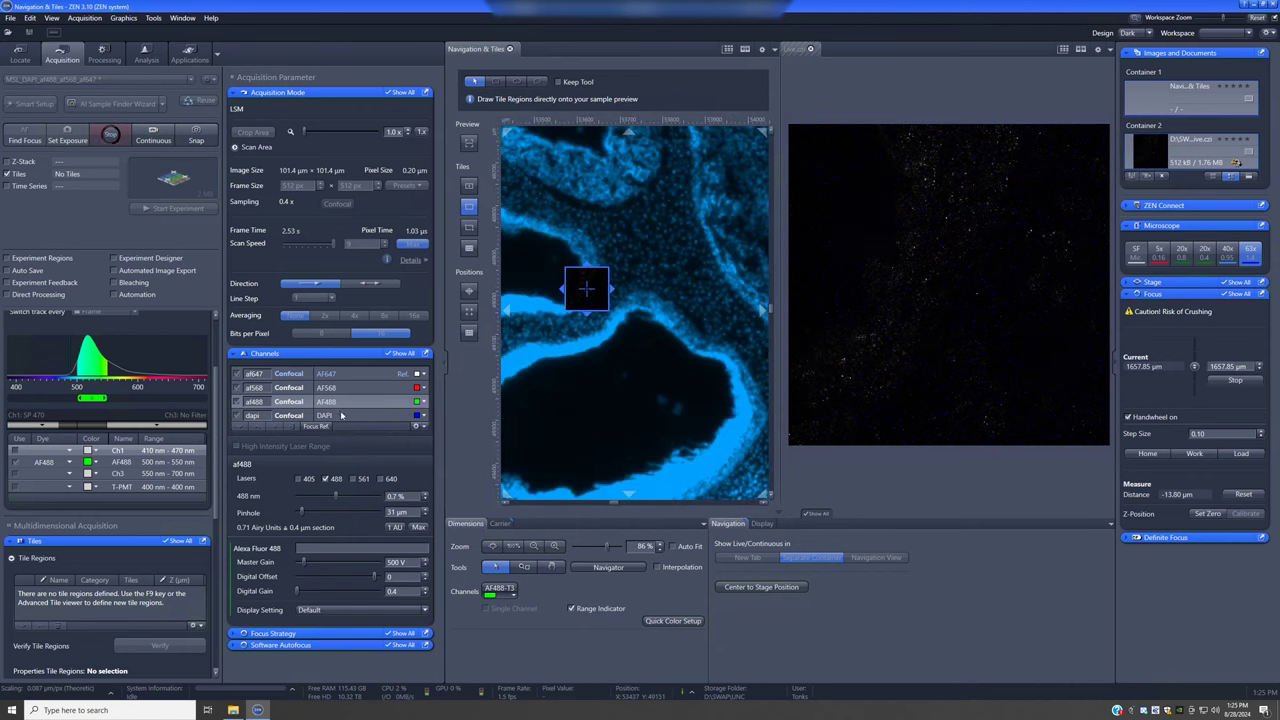
pyautogui.click(342, 415)
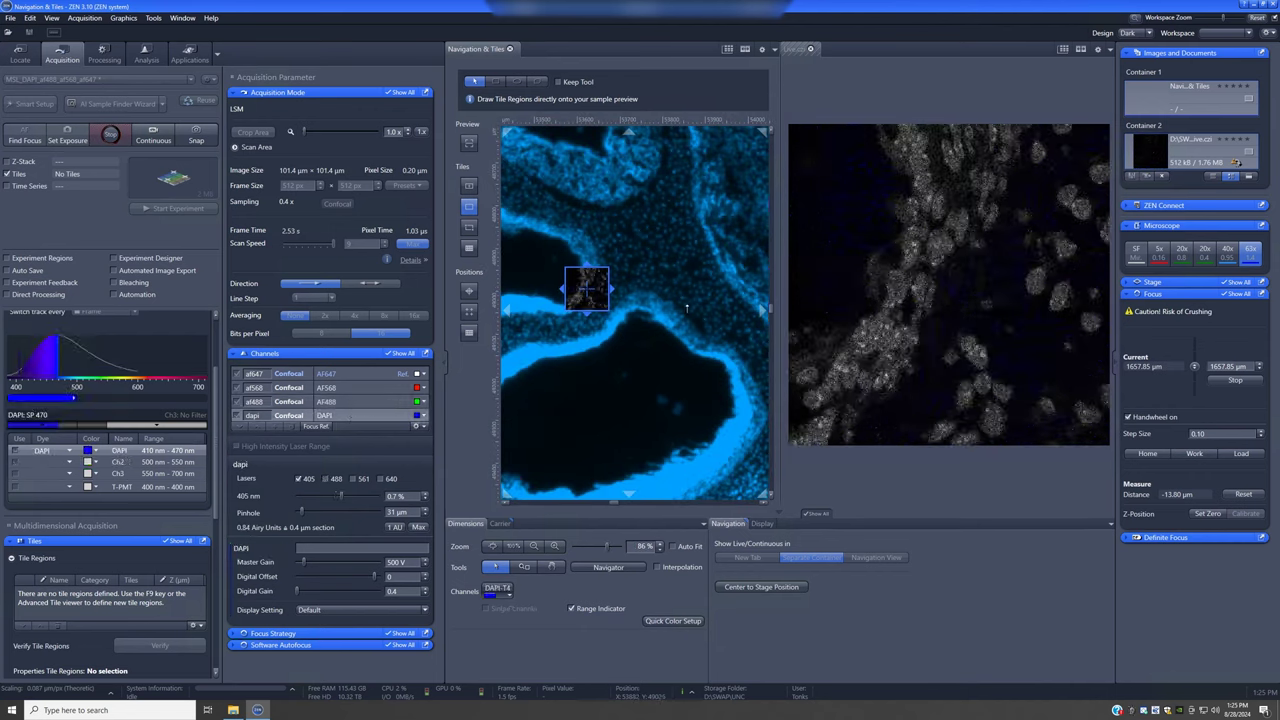
# Step: Examine the current imaging position within the ring-shaped structures, the whole second section and the slide overview
pyautogui.scroll(-6, 590, 290)
pyautogui.scroll(-6, 656, 318)
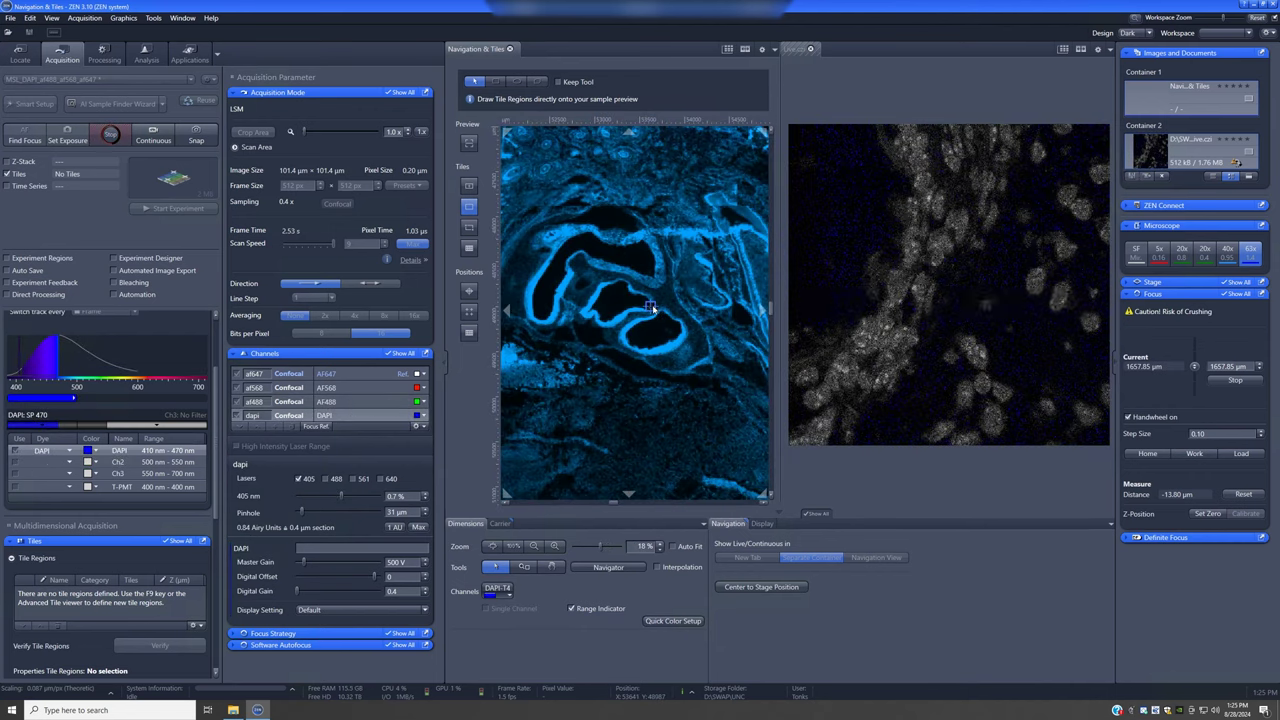
pyautogui.scroll(-2, 655, 308)
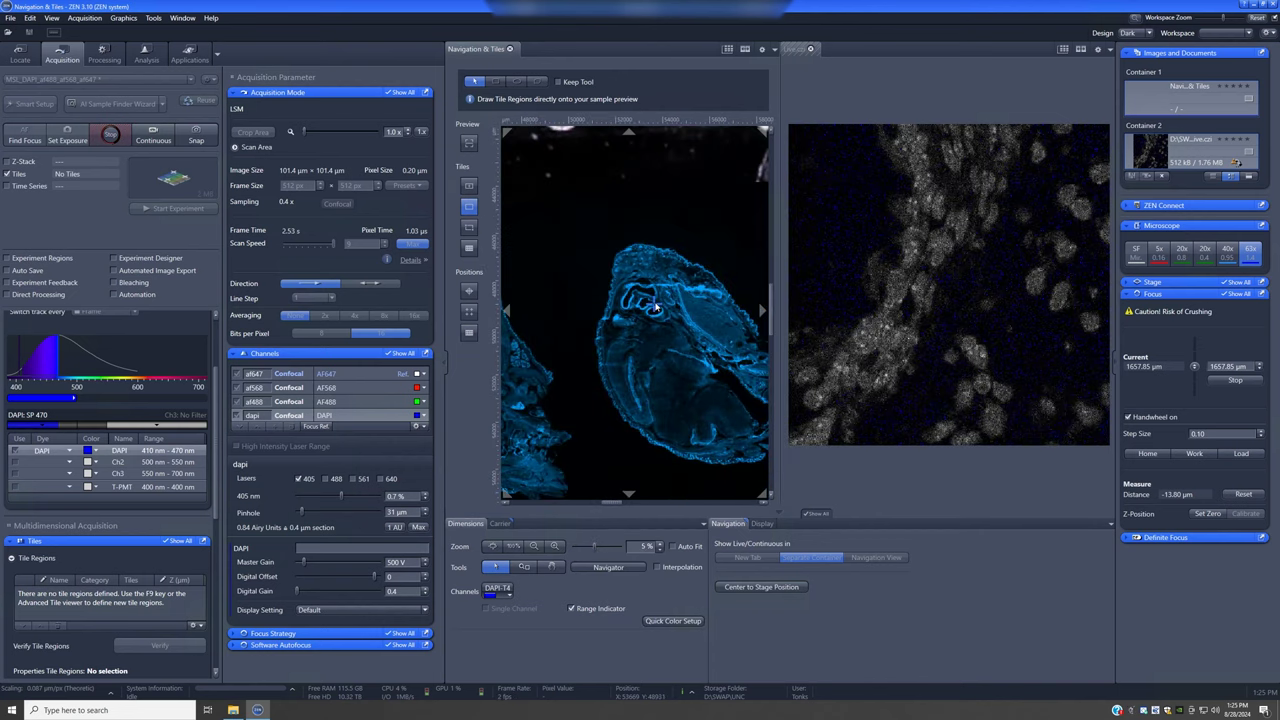
pyautogui.scroll(-2, 653, 308)
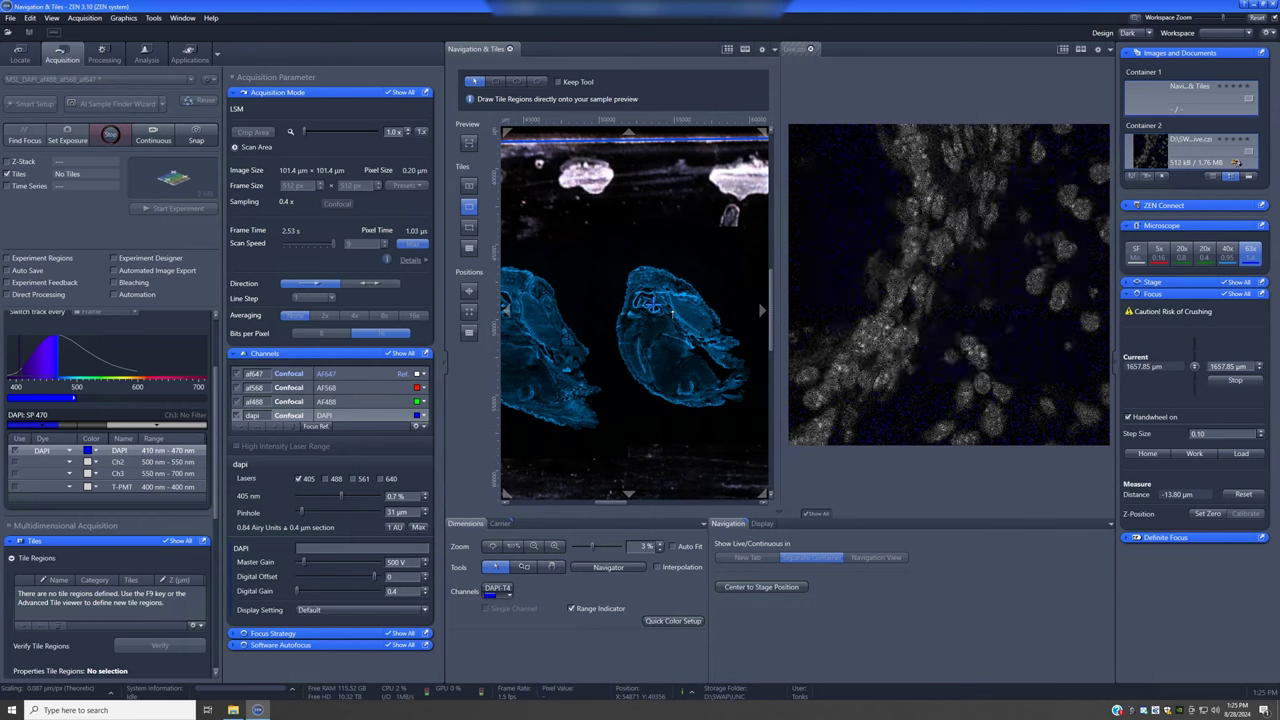
pyautogui.scroll(10, 655, 310)
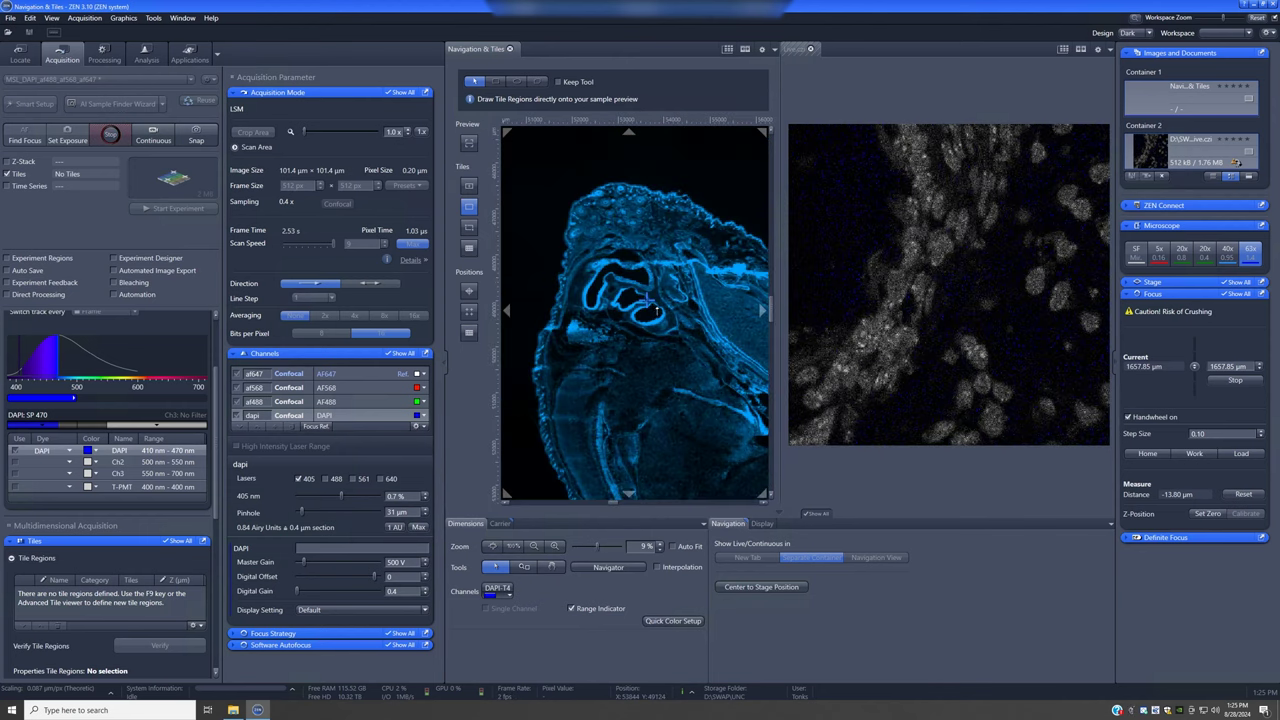
pyautogui.scroll(-10, 644, 310)
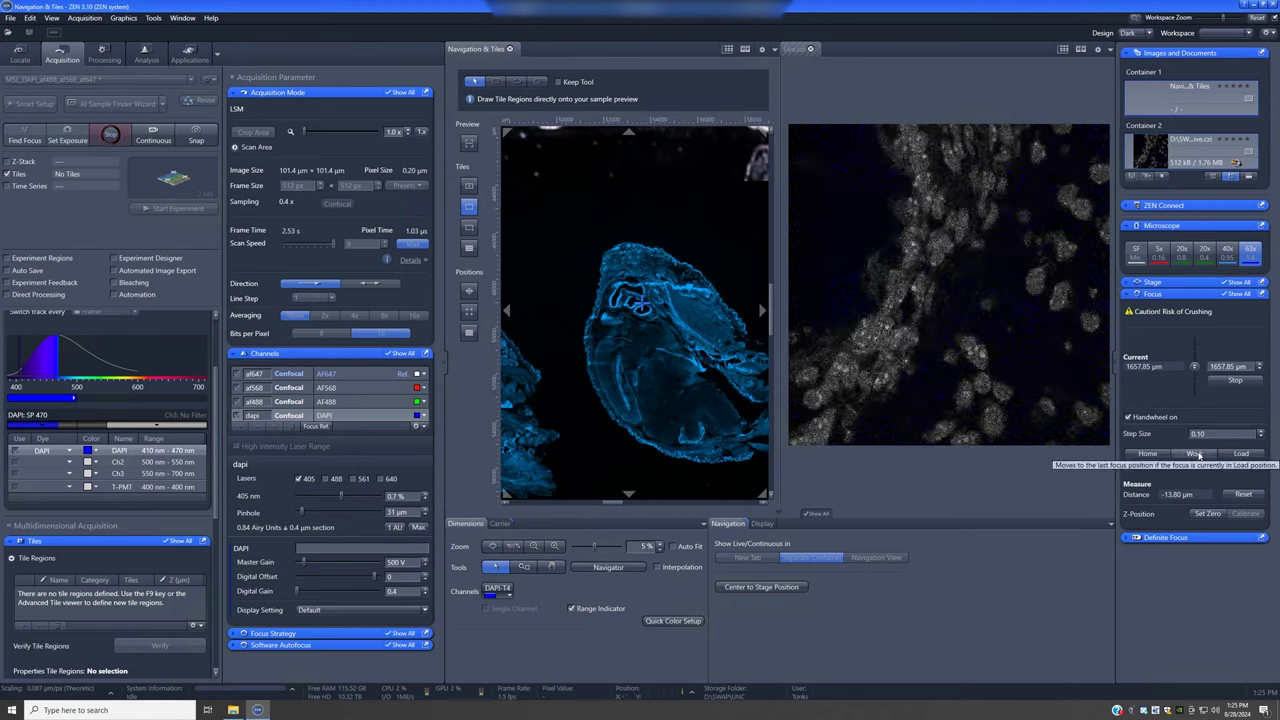
pyautogui.scroll(-3, 677, 387)
pyautogui.scroll(-2, 677, 387)
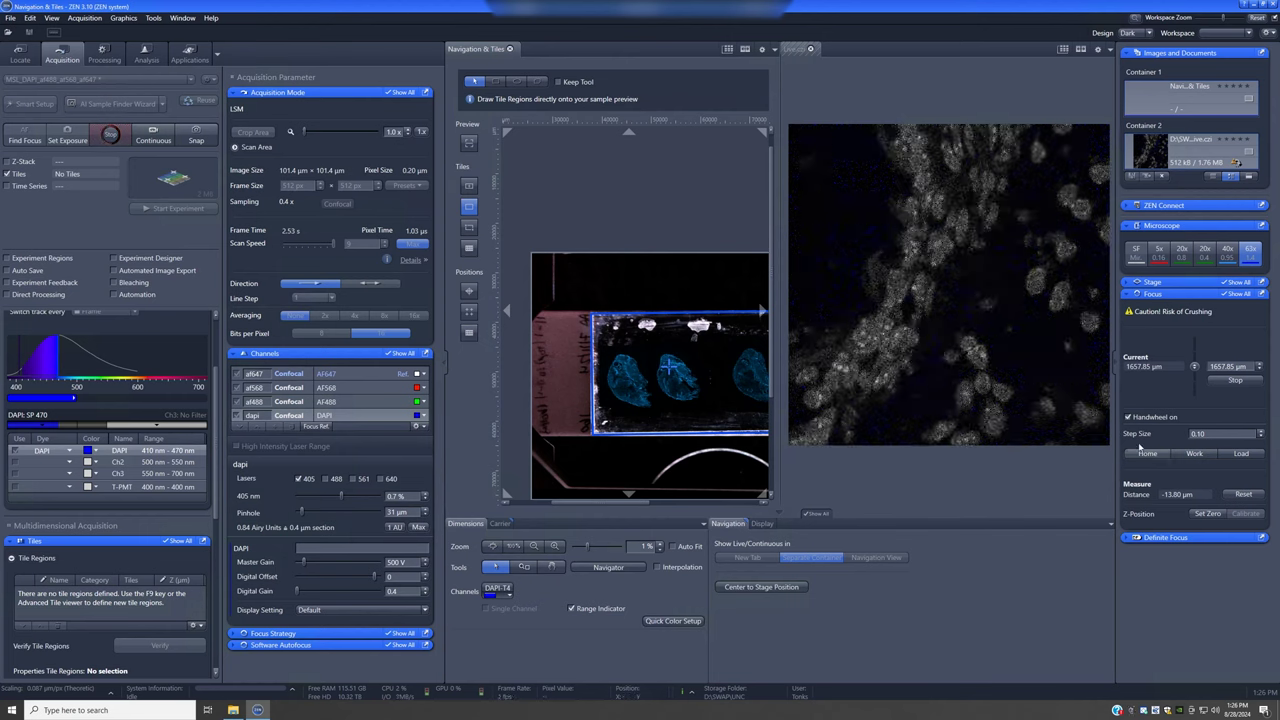
pyautogui.scroll(1, 690, 382)
pyautogui.scroll(2, 692, 380)
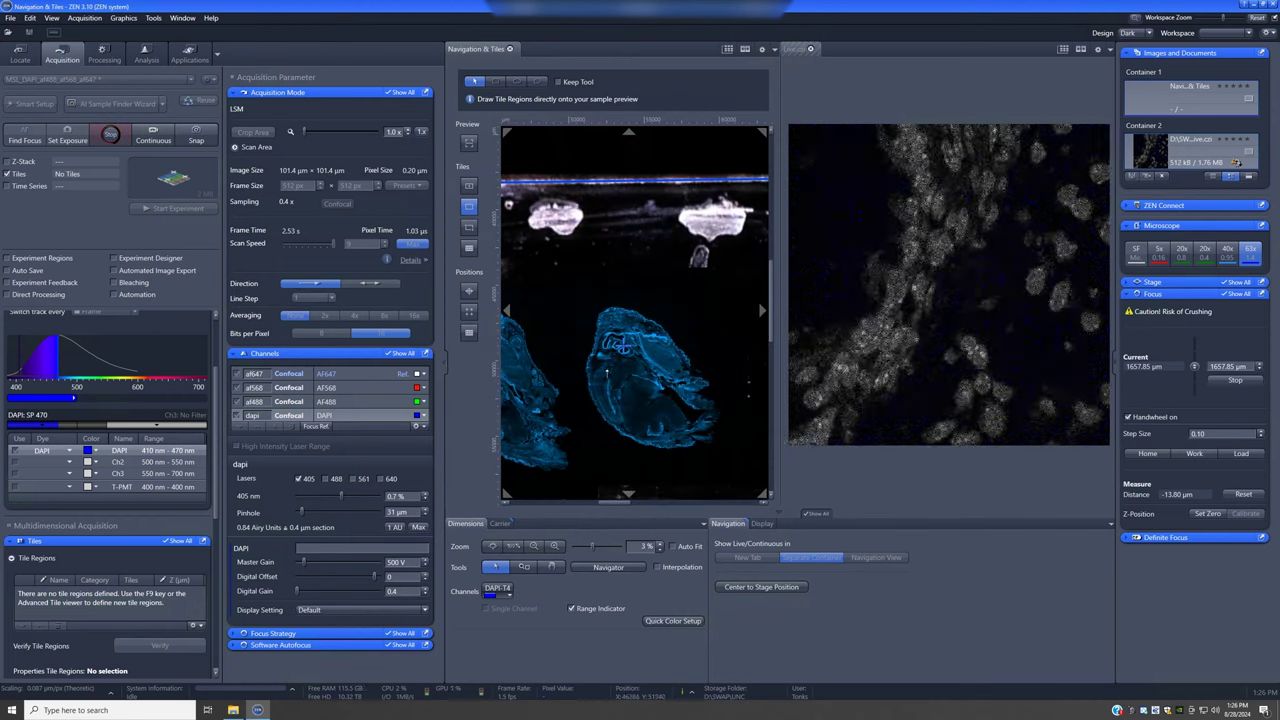
pyautogui.scroll(-2, 628, 382)
pyautogui.scroll(-1, 628, 382)
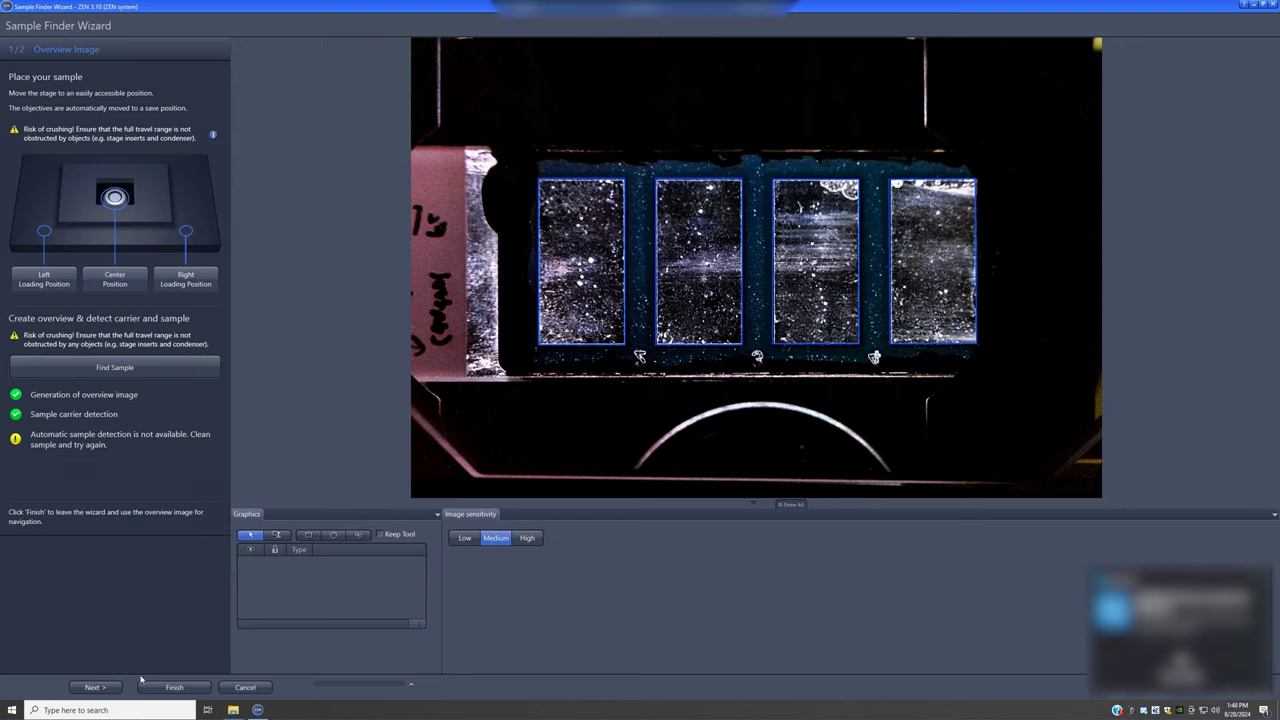
# Step: Advance the Sample Finder Wizard to the overview scan and set the tile regions' fill factor to 100 %
pyautogui.click(174, 687)
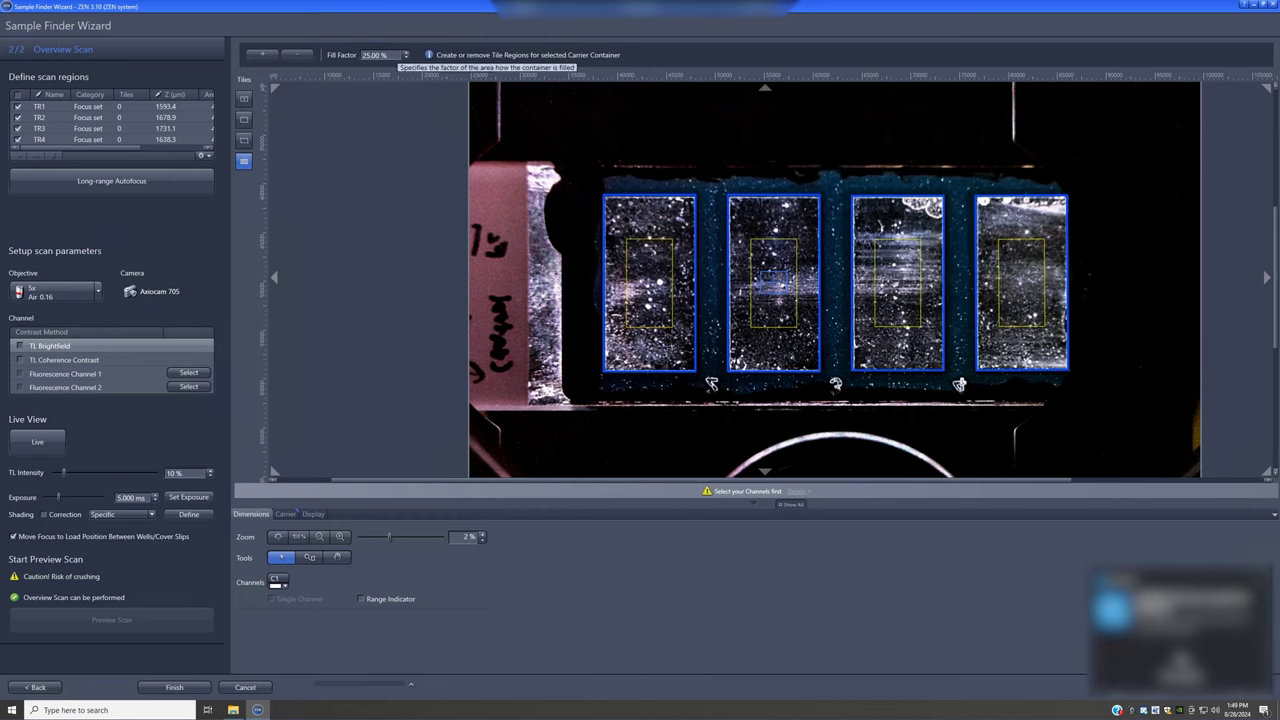
pyautogui.click(362, 55)
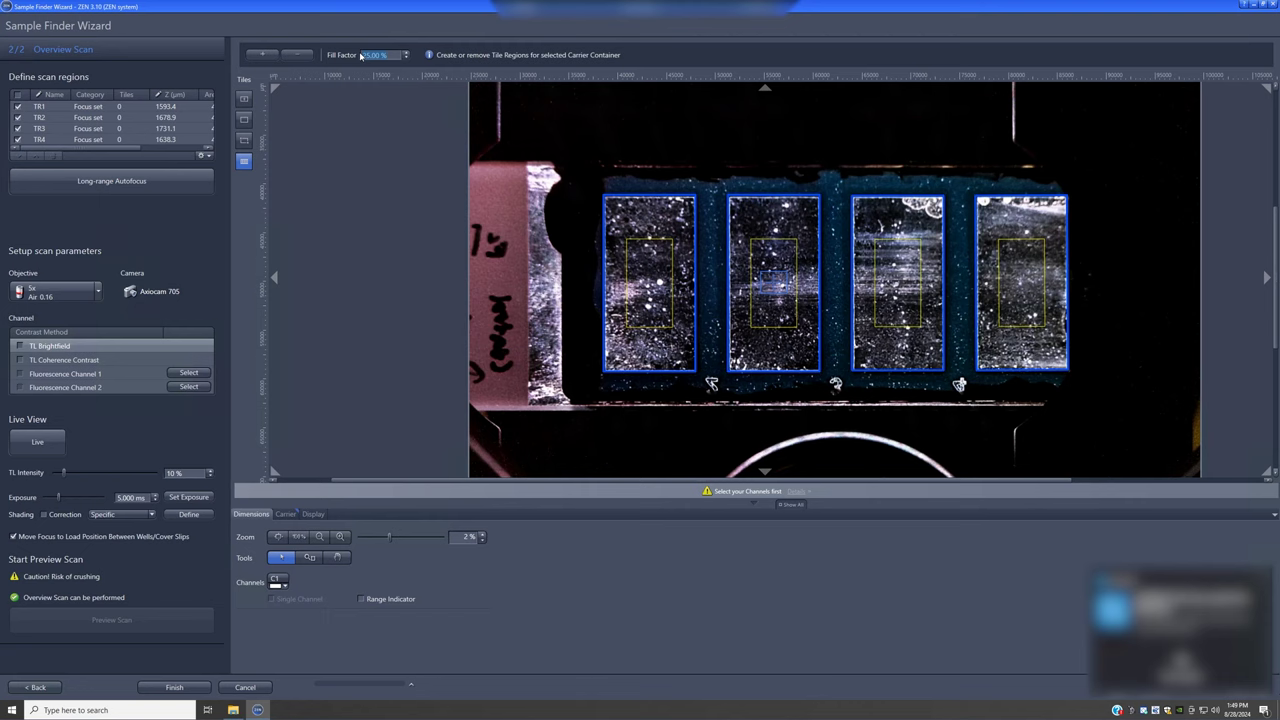
pyautogui.write('50')
pyautogui.press('Return')
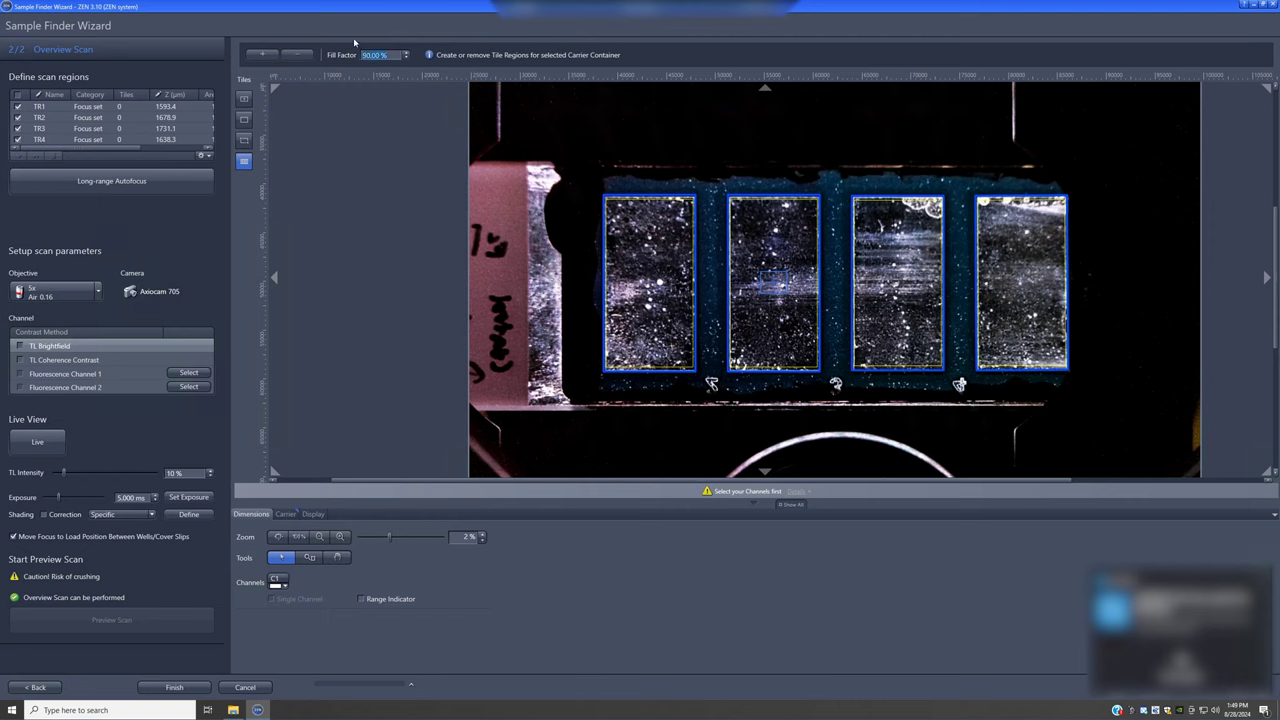
pyautogui.write('100')
pyautogui.press('Return')
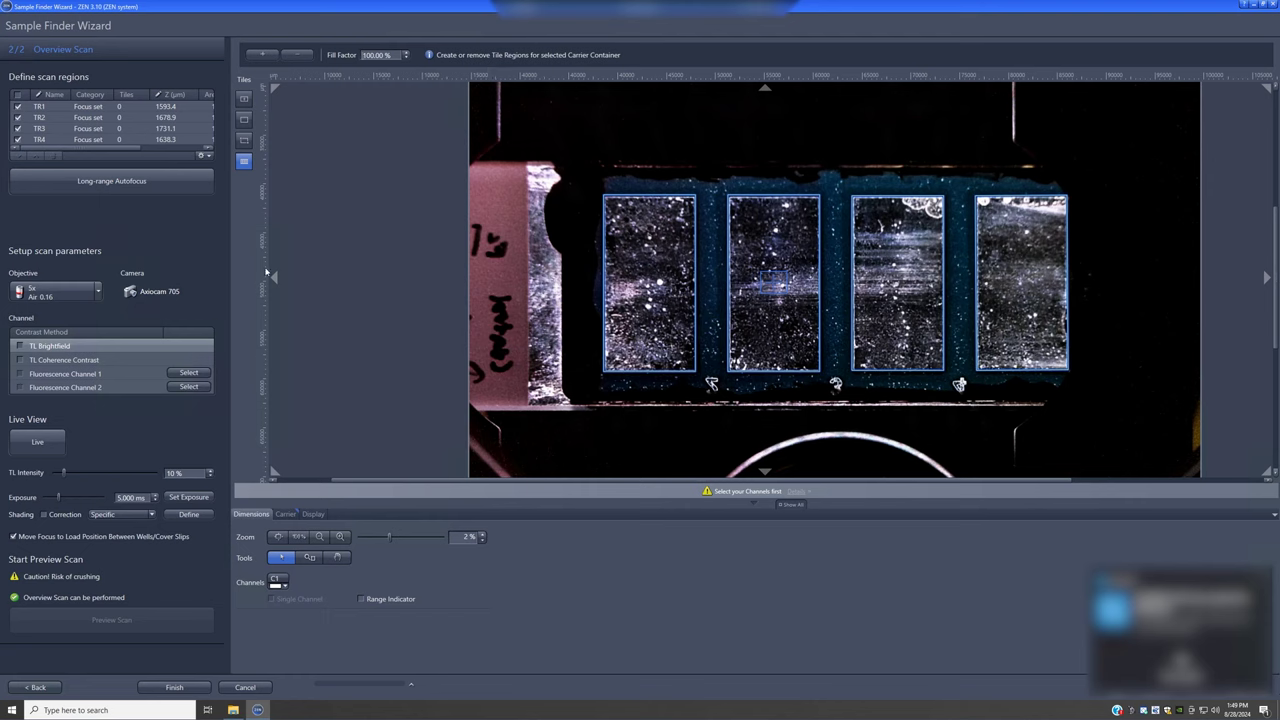
# Step: Assign Alexa Fluor 488 to Fluorescence Channel 1 and start its live view
pyautogui.click(186, 373)
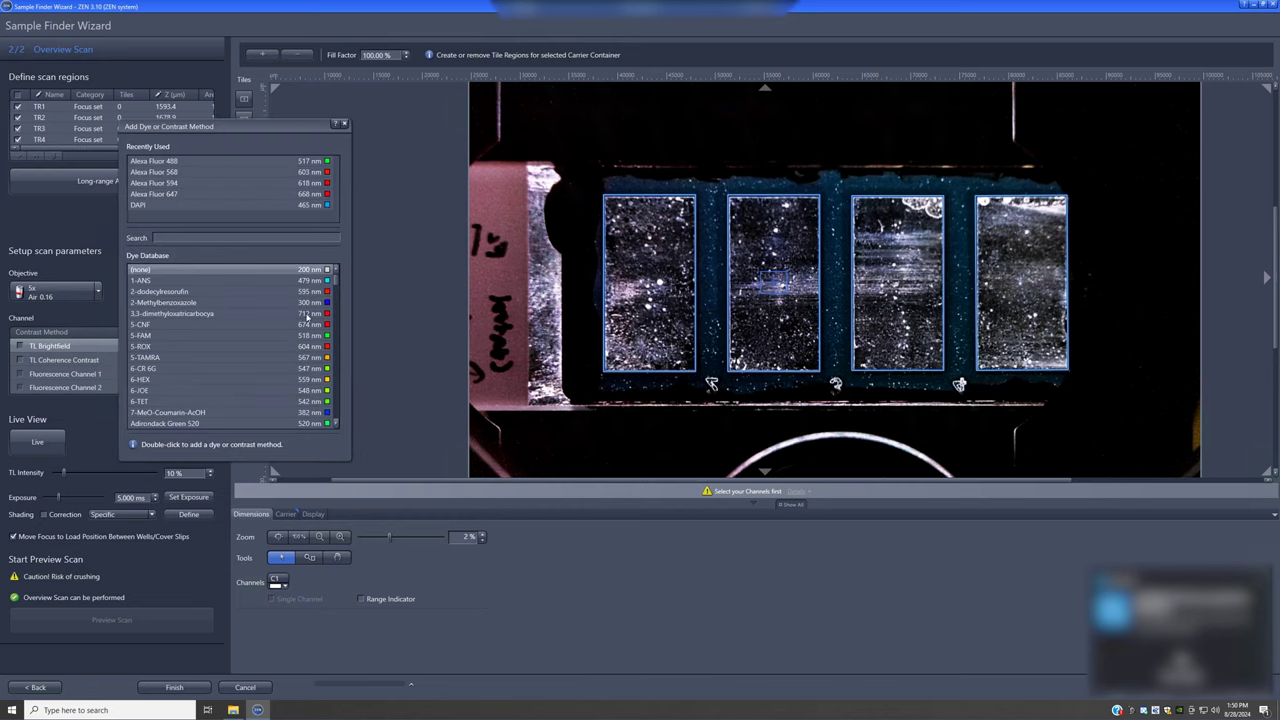
pyautogui.doubleClick(188, 162)
pyautogui.click(86, 374)
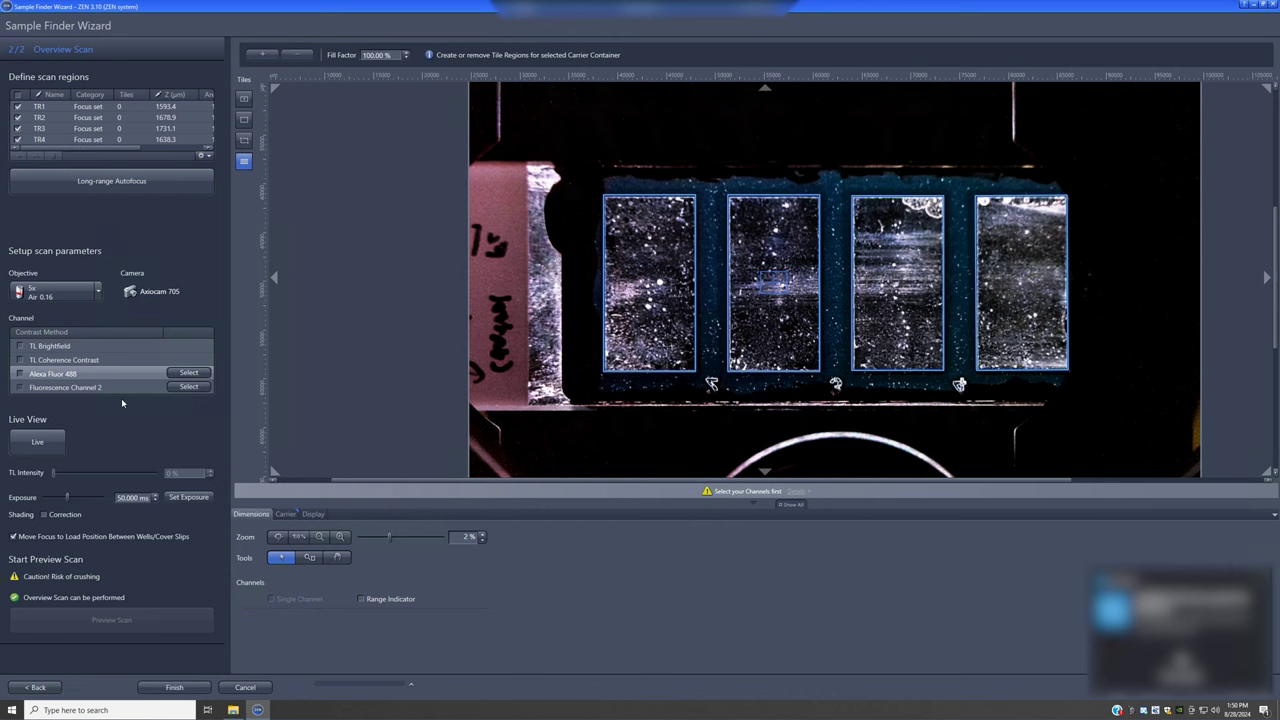
pyautogui.click(37, 442)
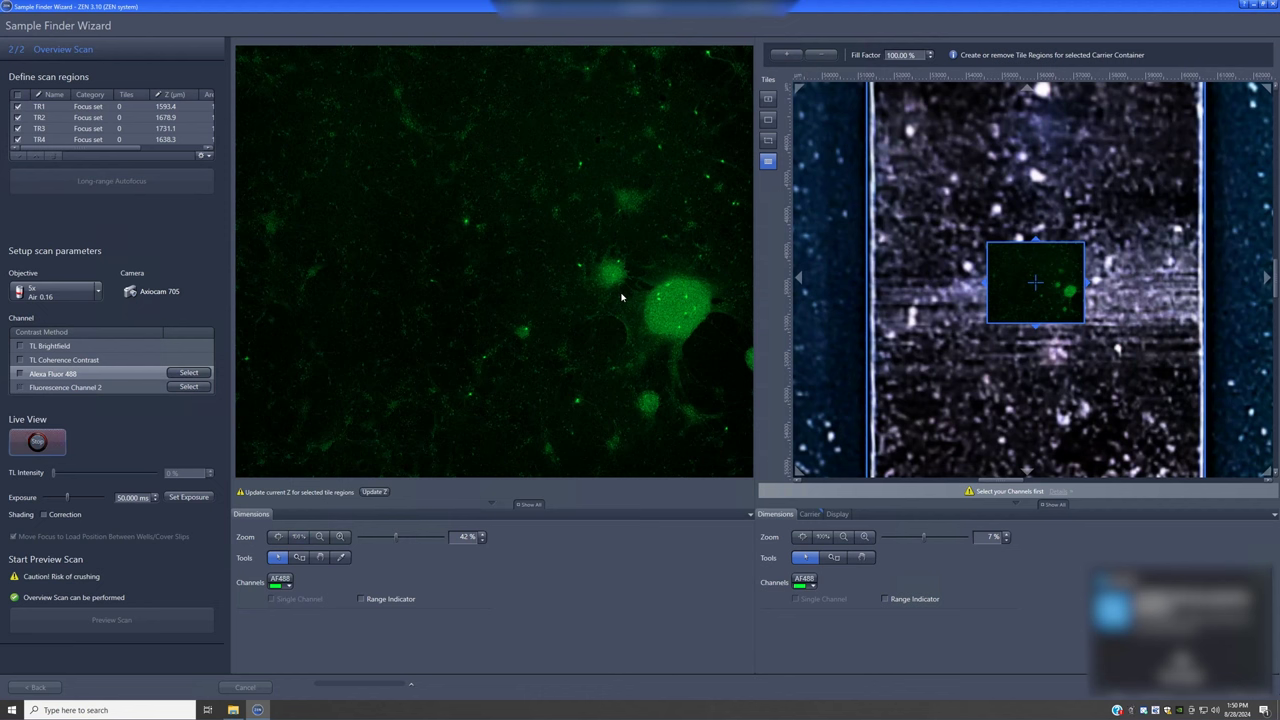
# Step: Select tile region TR2, check the focus of its live image and update its Z to the current position
pyautogui.scroll(-4, 1000, 292)
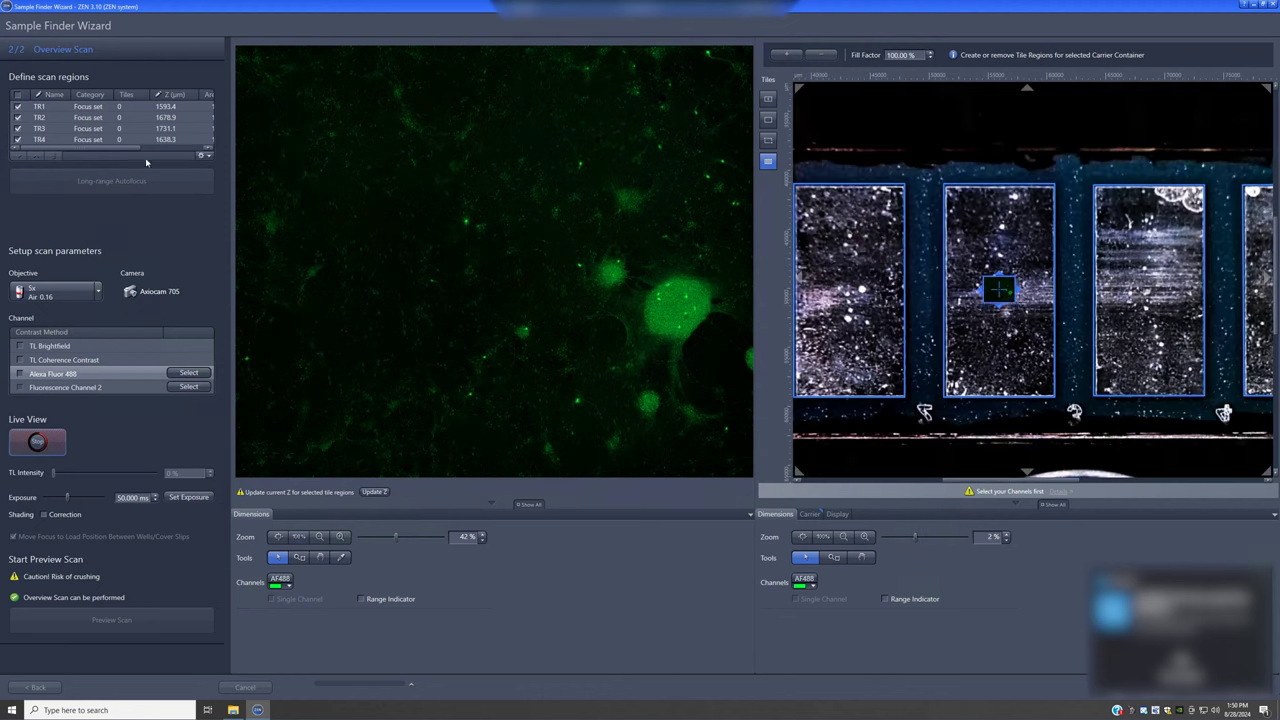
pyautogui.click(143, 119)
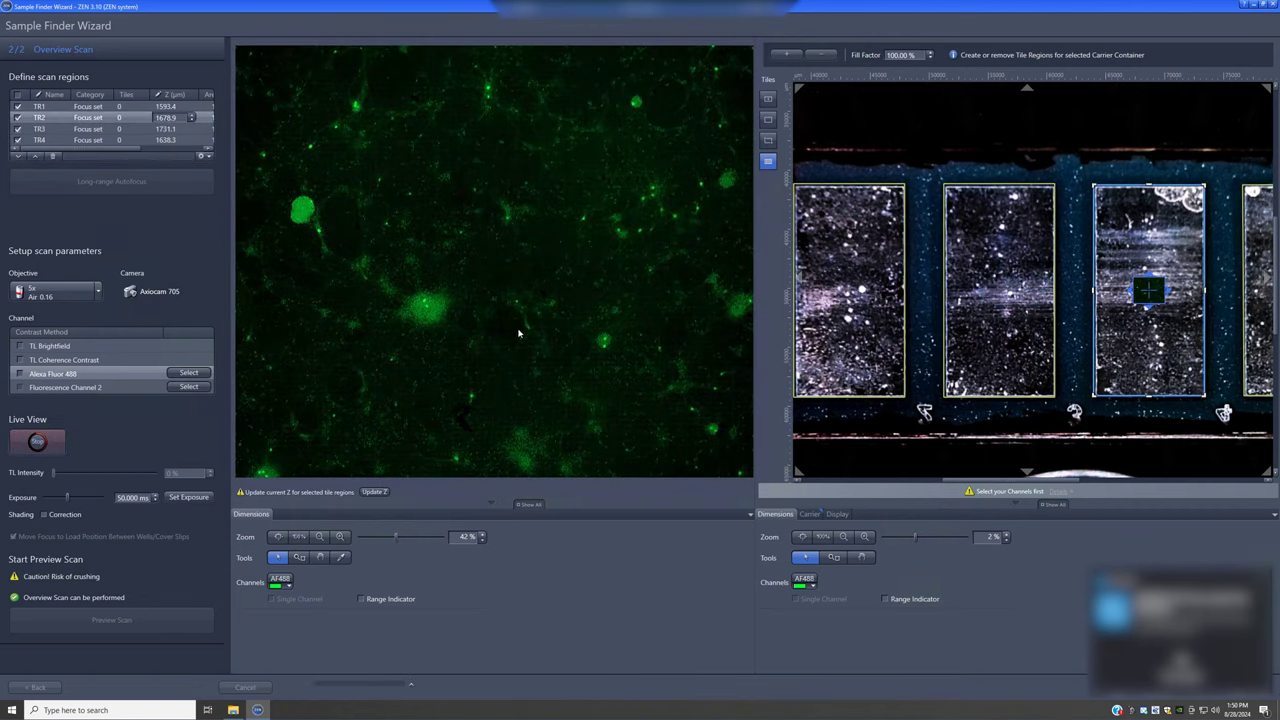
pyautogui.scroll(-3, 519, 331)
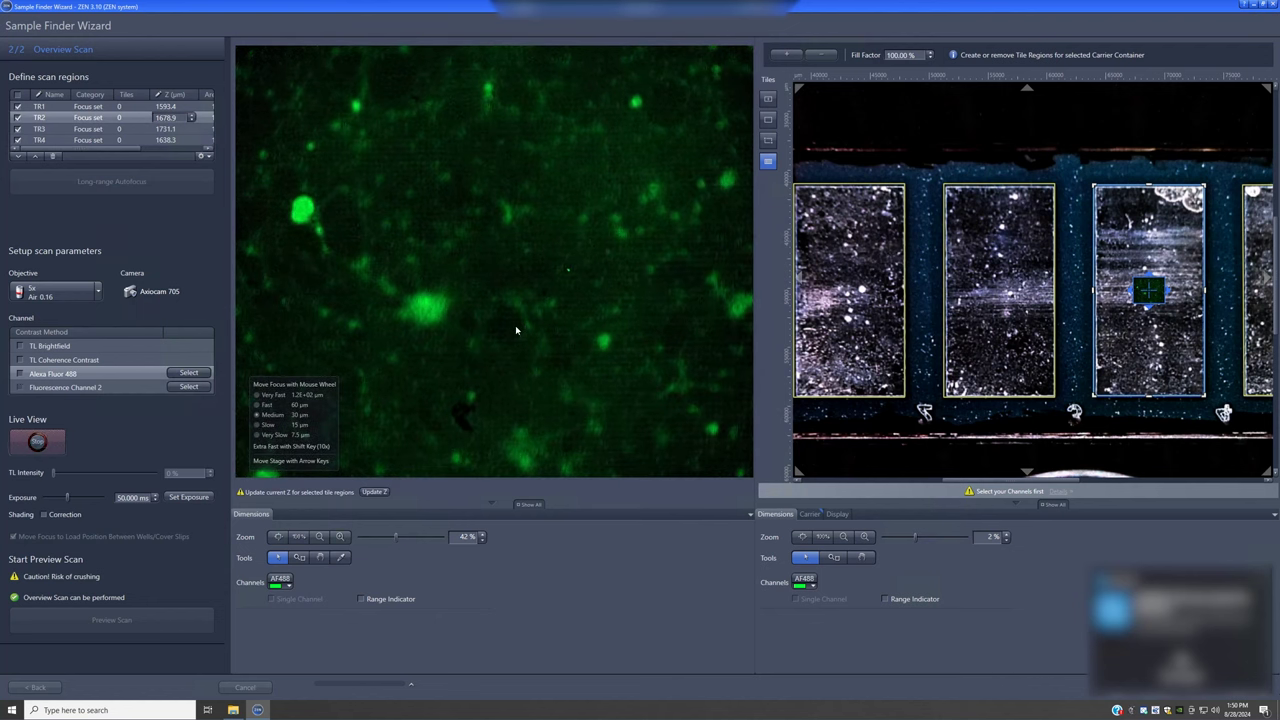
pyautogui.scroll(2, 515, 325)
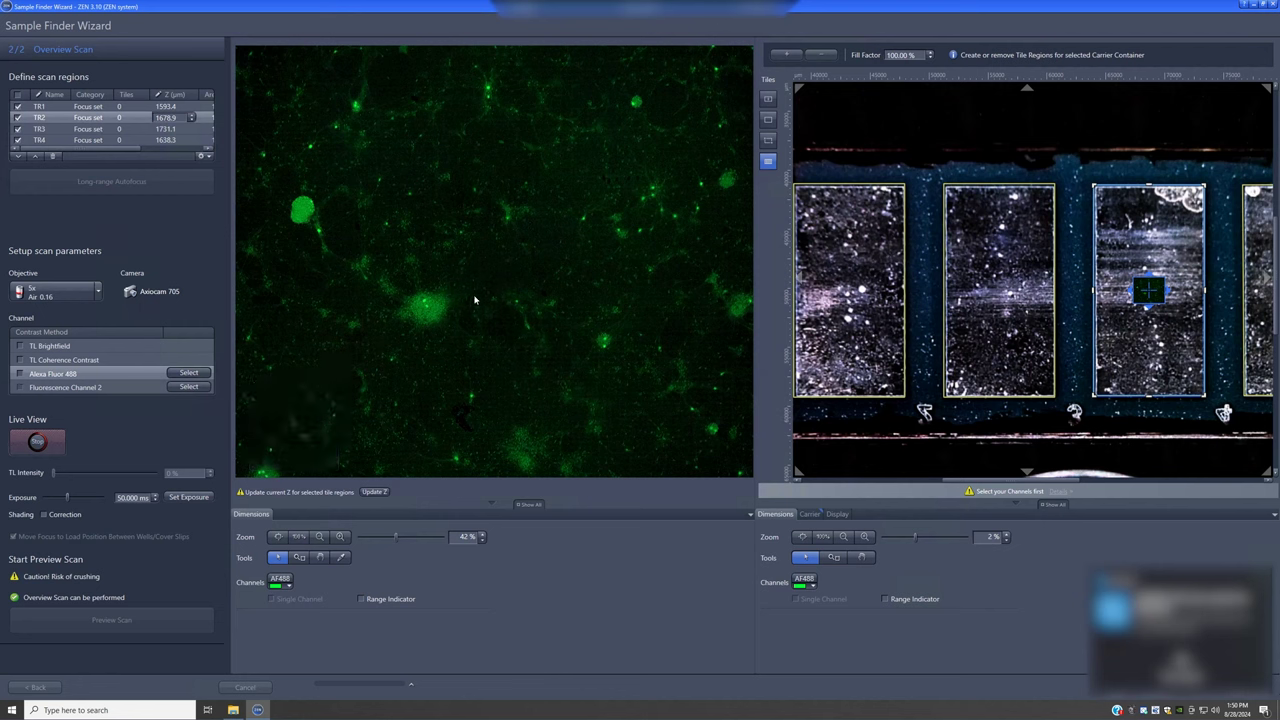
pyautogui.click(370, 493)
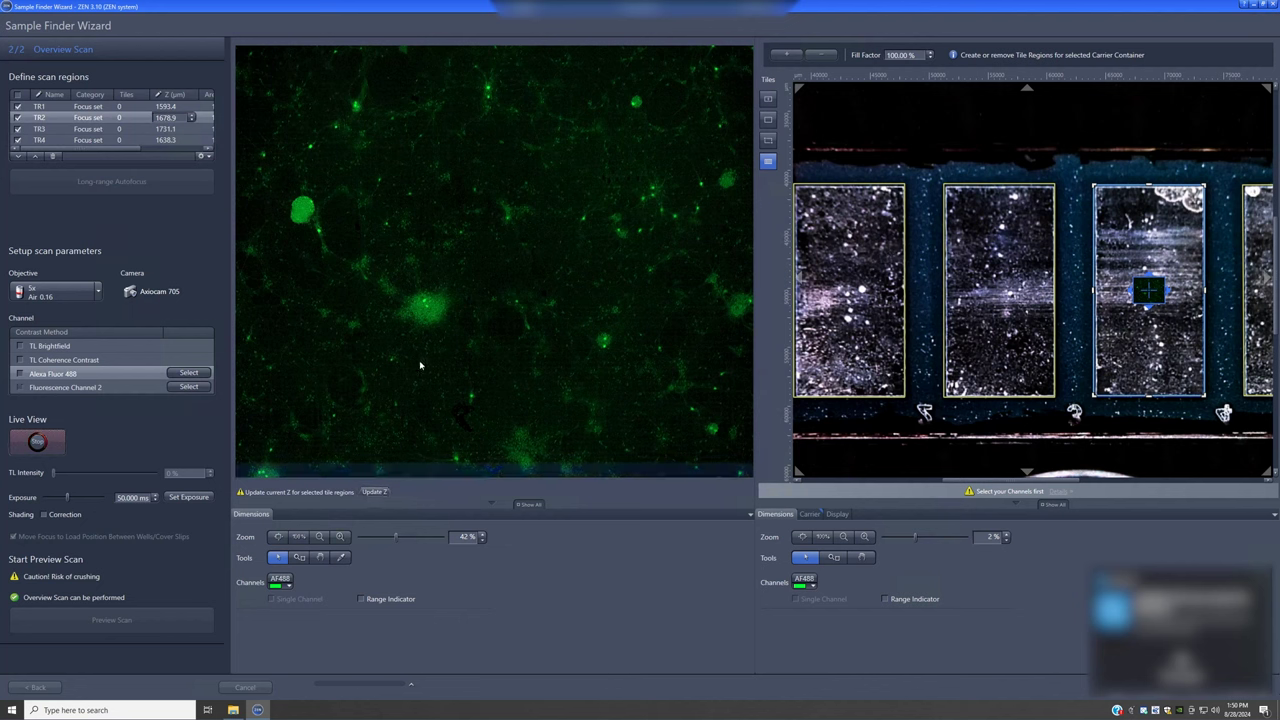
# Step: Shift the live focus away and update TR2's Z to 1768.9 µm
pyautogui.moveTo(447, 330)
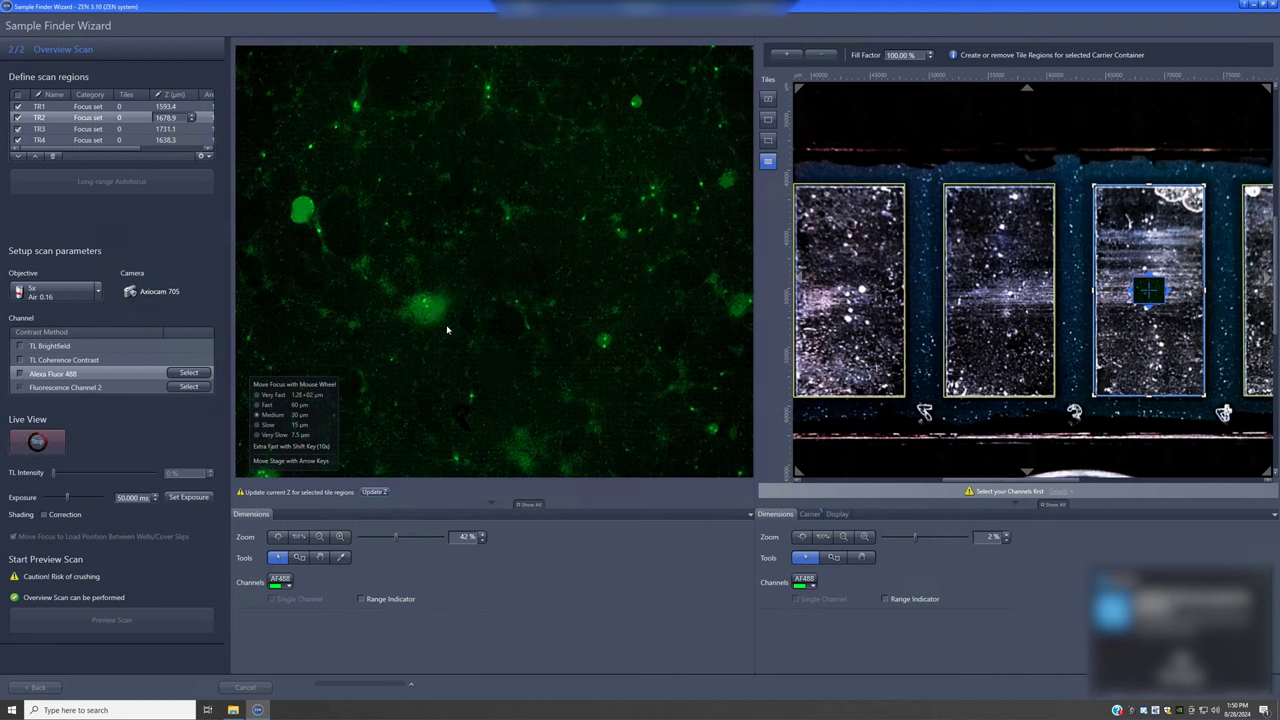
pyautogui.scroll(3, 447, 330)
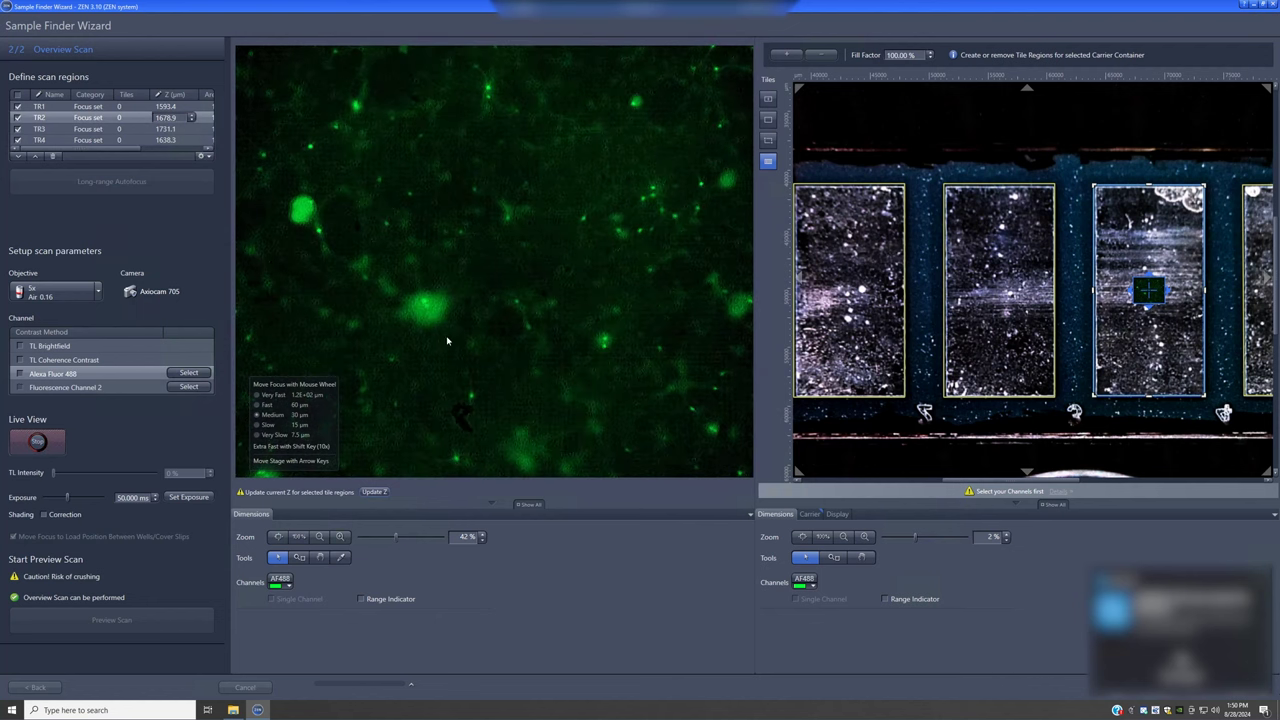
pyautogui.click(378, 492)
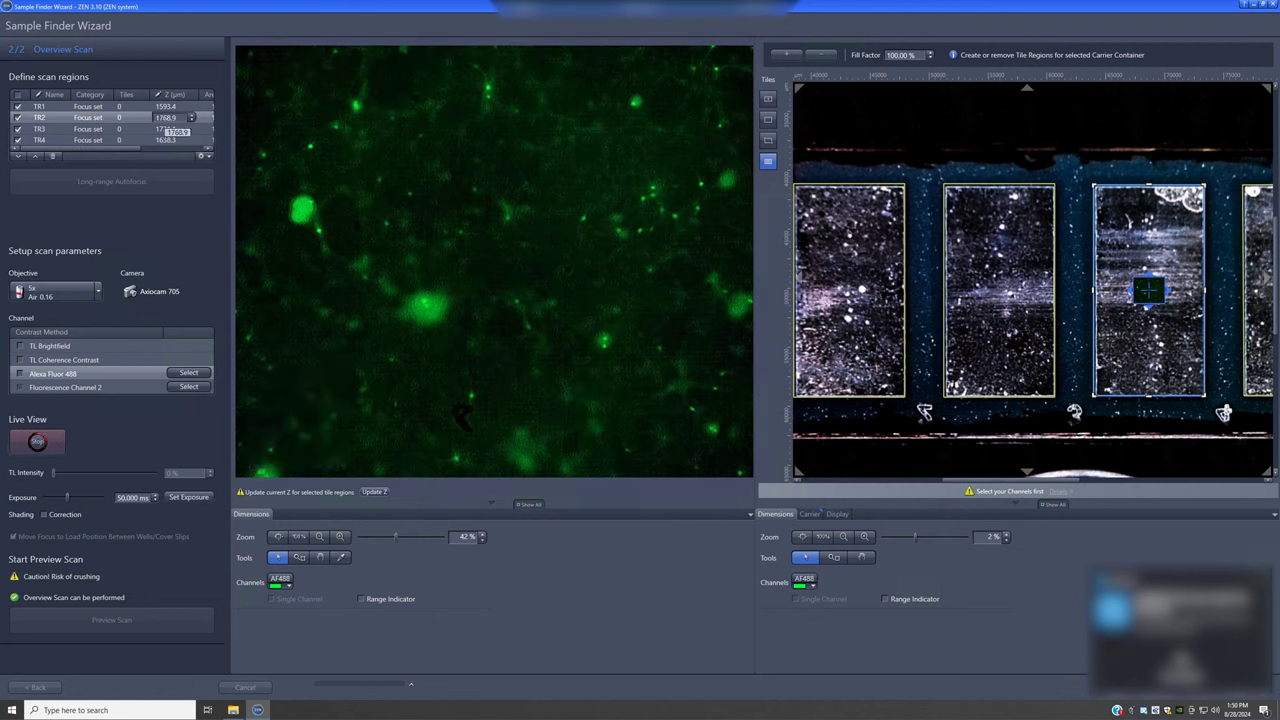
# Step: Refocus the live image and set the current Z of 1678.9 µm for tile region TR2
pyautogui.moveTo(491, 310)
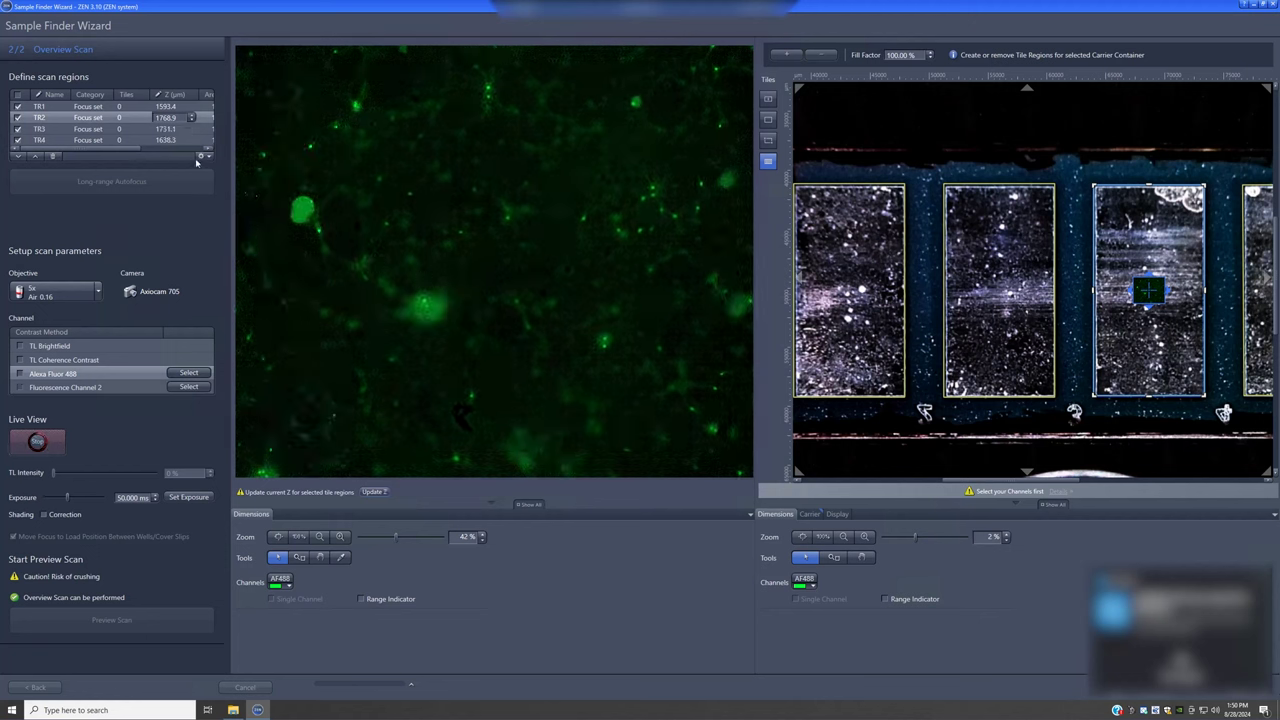
pyautogui.rightClick(141, 122)
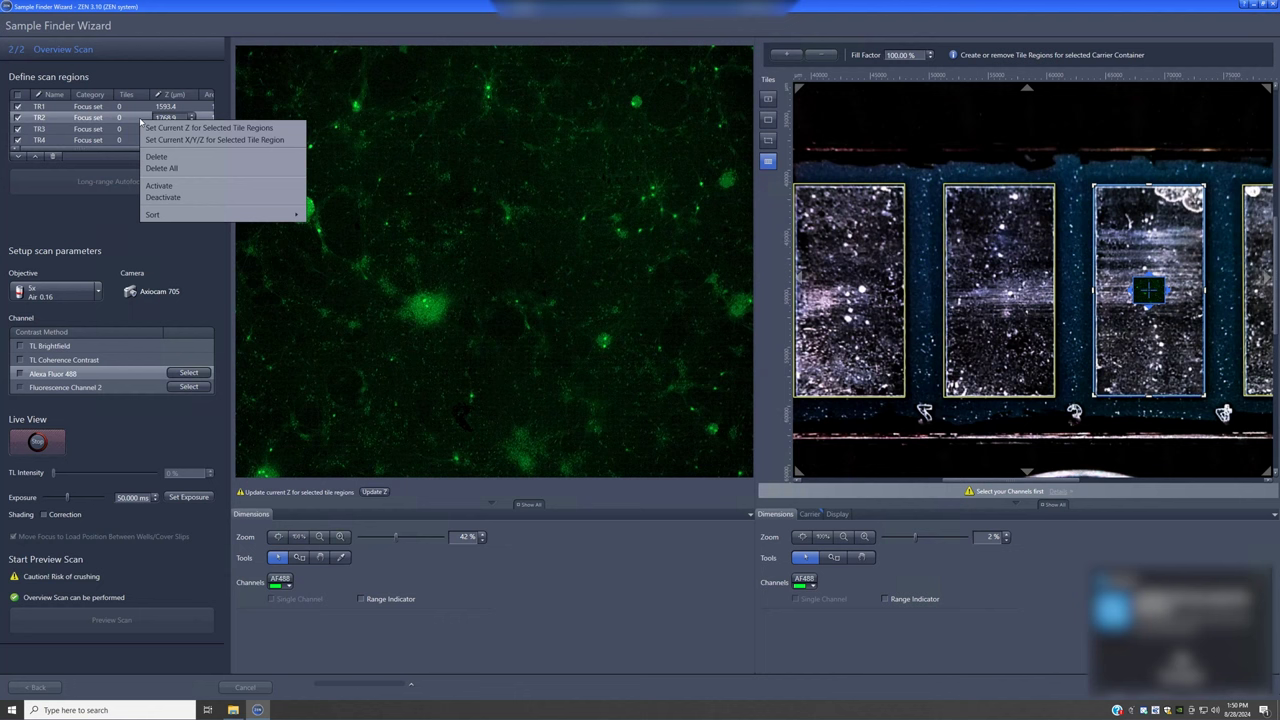
pyautogui.click(146, 129)
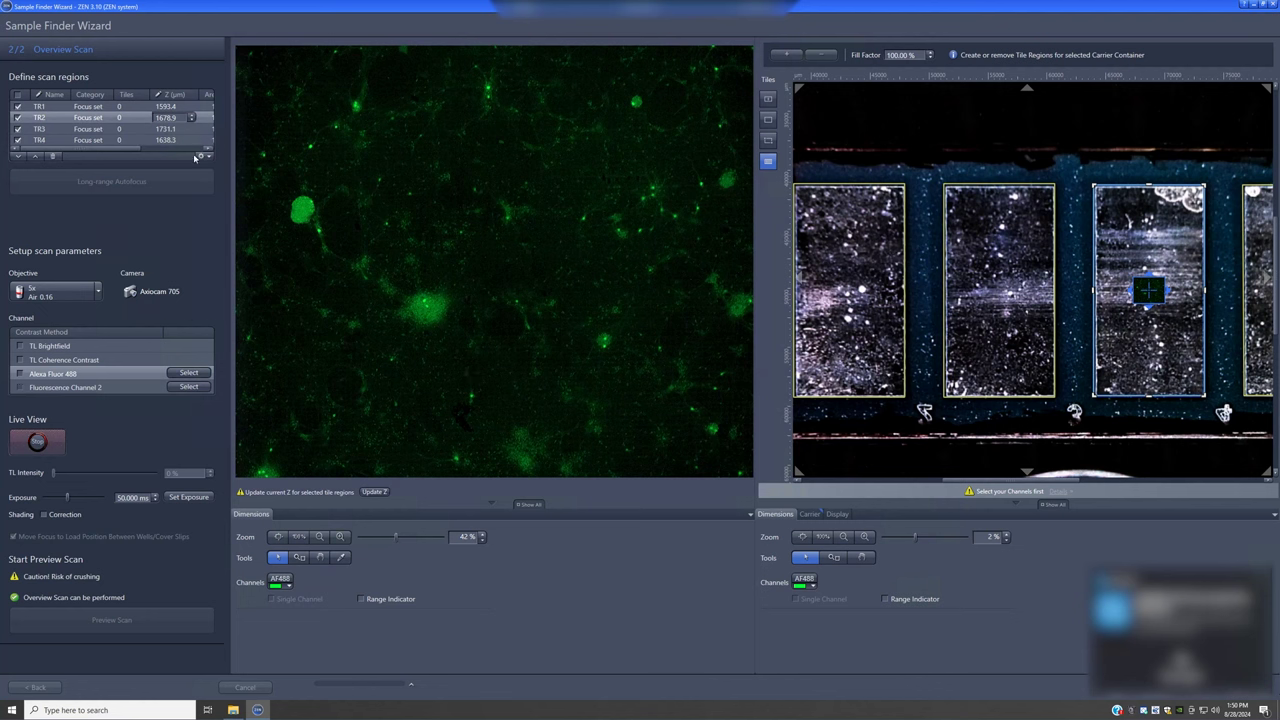
pyautogui.keyDown('shift'); pyautogui.click(126, 129); pyautogui.keyUp('shift')
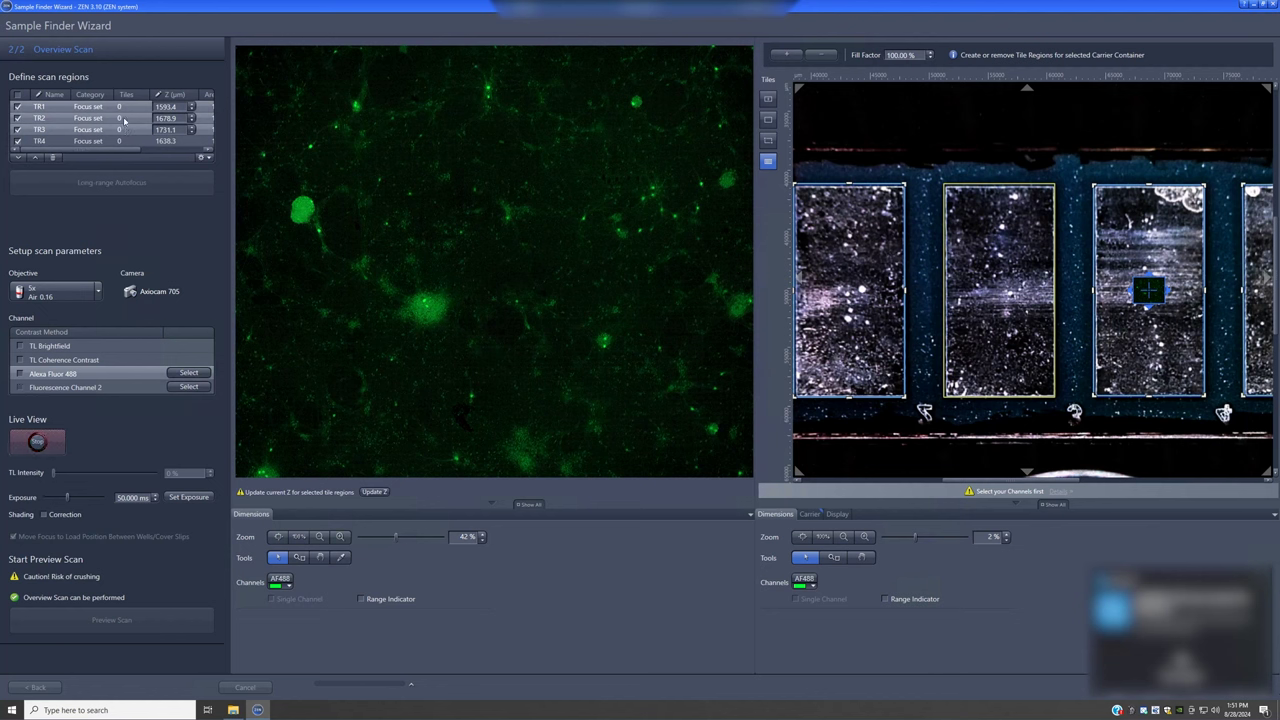
pyautogui.rightClick(125, 121)
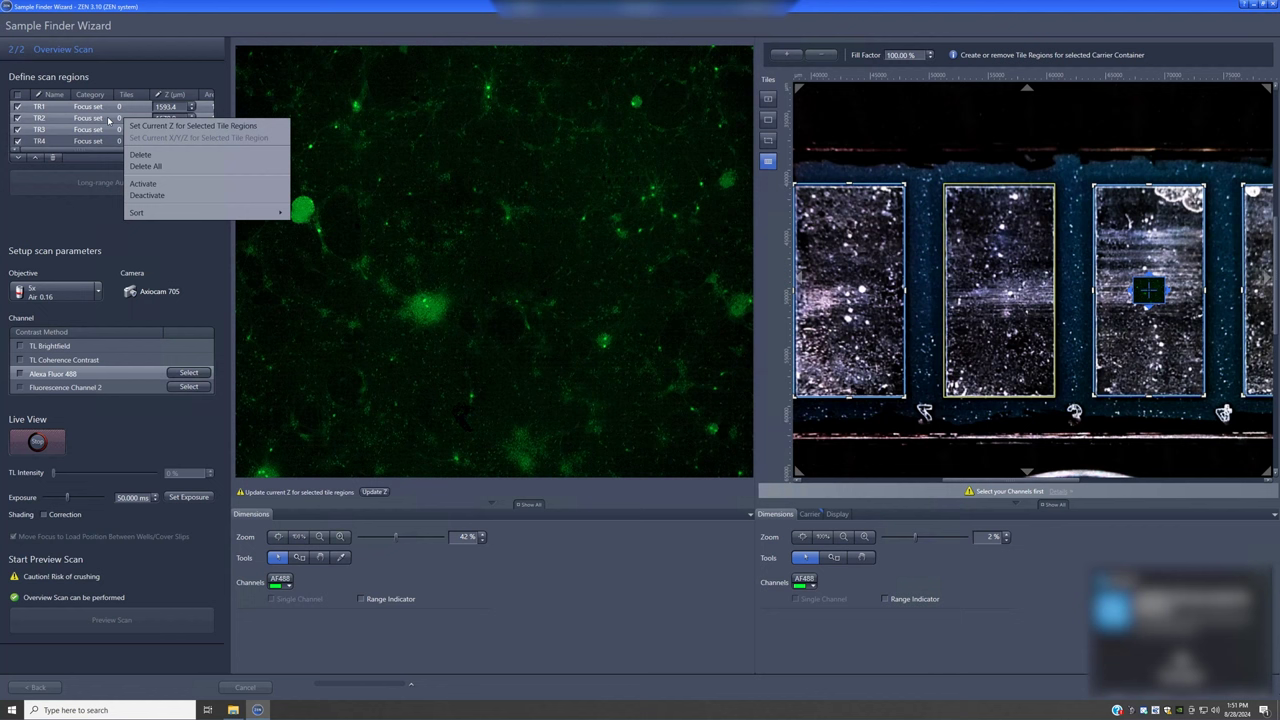
pyautogui.click(108, 121)
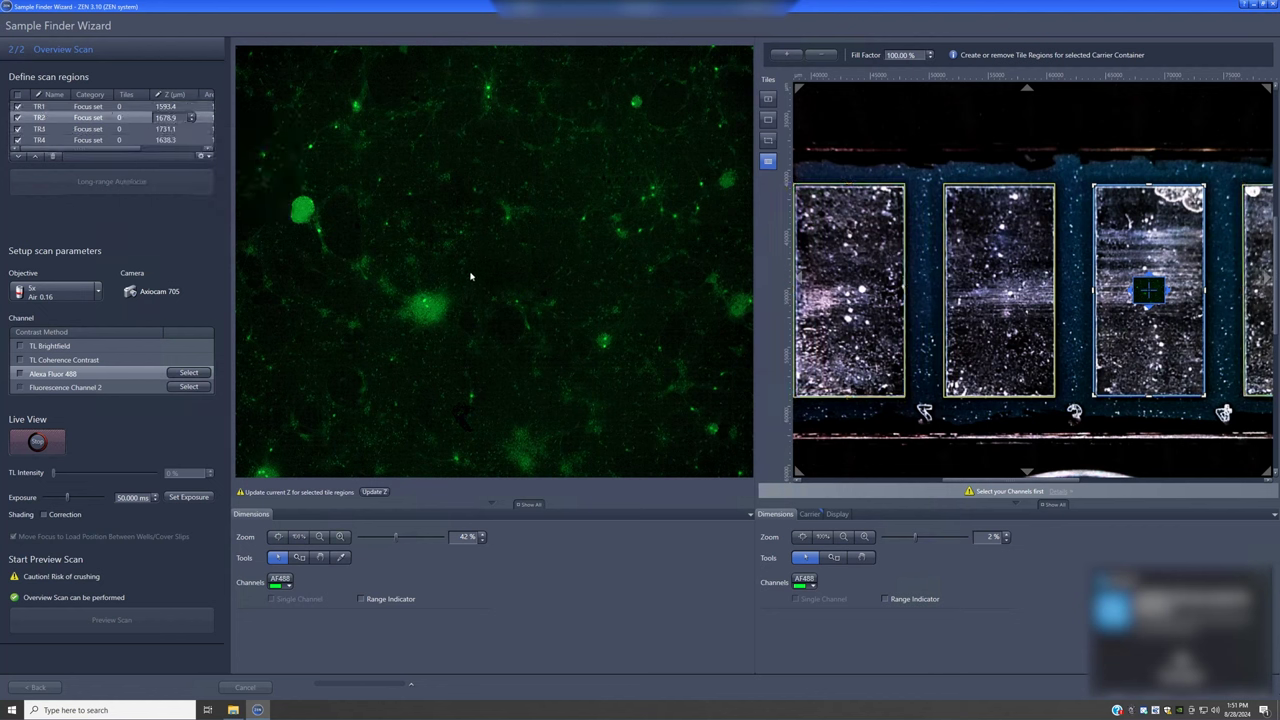